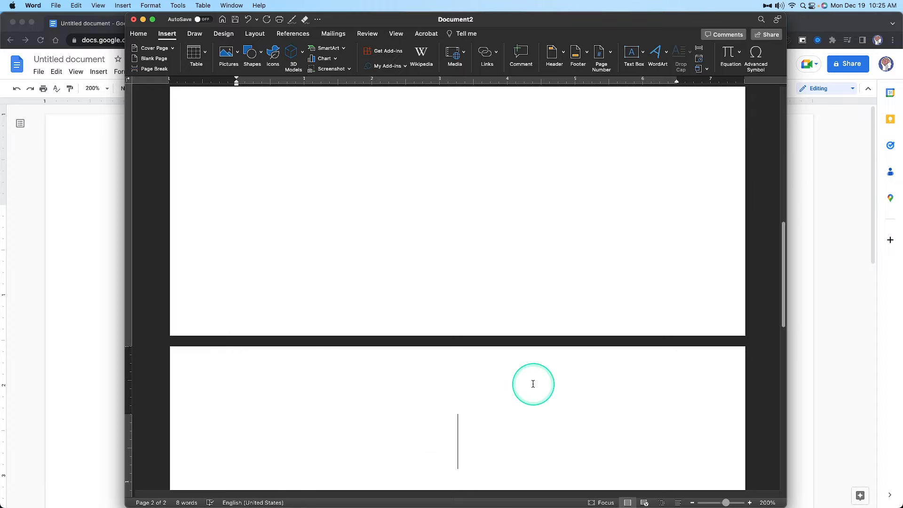
# Write Start on the second page and the filler lines Asl;dijfaskjfsa, Sdflaskhjflskjf and Dfjlaskjf below the first-page title
pyautogui.write('Start')
pyautogui.scroll(8, 556, 344)
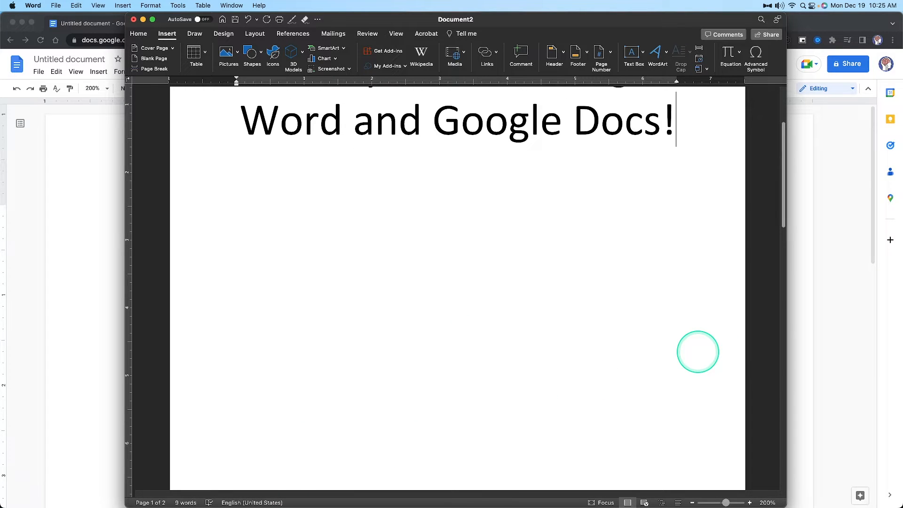
pyautogui.press('Return')
pyautogui.press('Return')
pyautogui.write('Asl;dijfaskjfsa')
pyautogui.press('Return')
pyautogui.write('sdflaskhjflskjf')
pyautogui.press('Return')
pyautogui.write('dfjlaskjf')
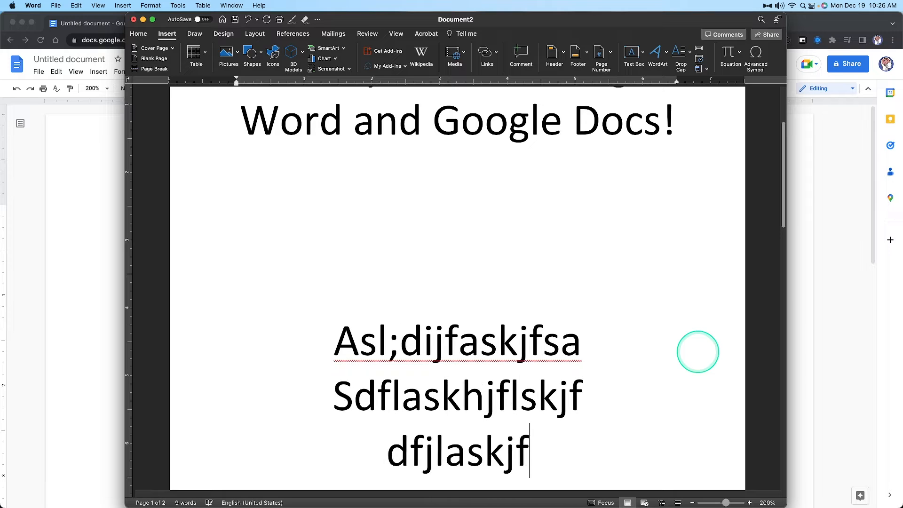
pyautogui.press('Return')
# Check where Start sits on the second page relative to the filler lines added on the first page
pyautogui.scroll(-12, 542, 260)
pyautogui.scroll(7, 551, 161)
pyautogui.scroll(-5, 395, 442)
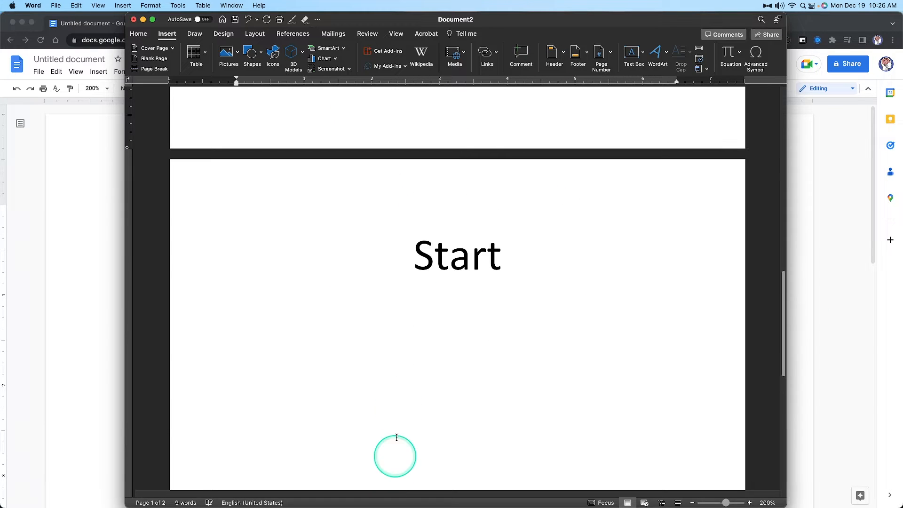
pyautogui.click(394, 266)
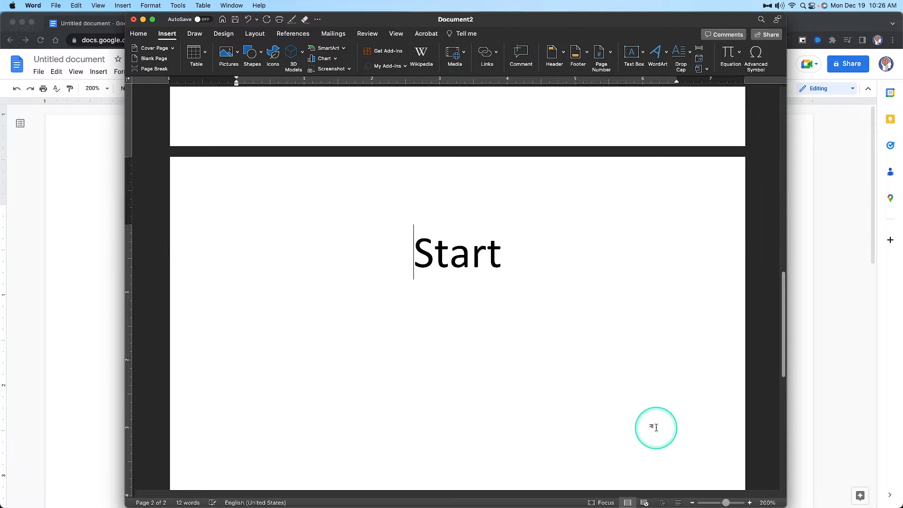
pyautogui.scroll(5, 655, 428)
pyautogui.scroll(3, 655, 428)
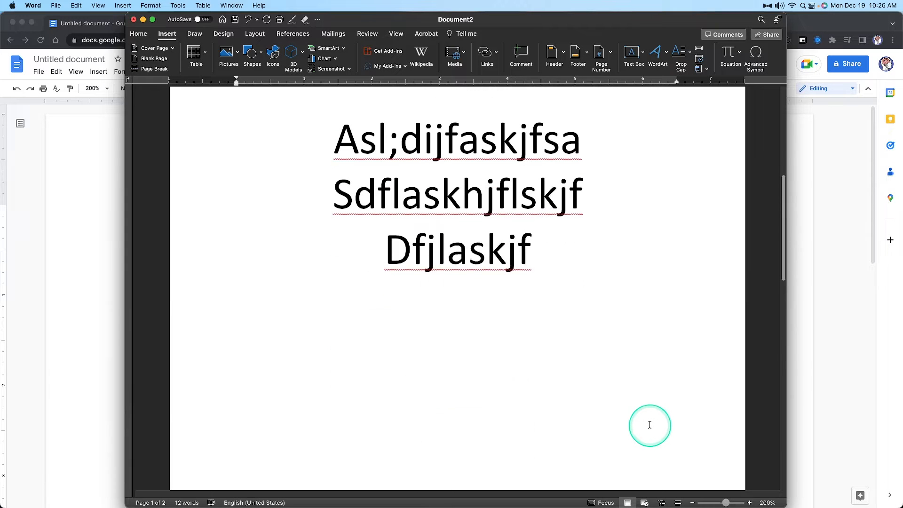
# Show the formatting marks, examine and select the page break at the end of the first page, and hide the marks again
pyautogui.click(138, 35)
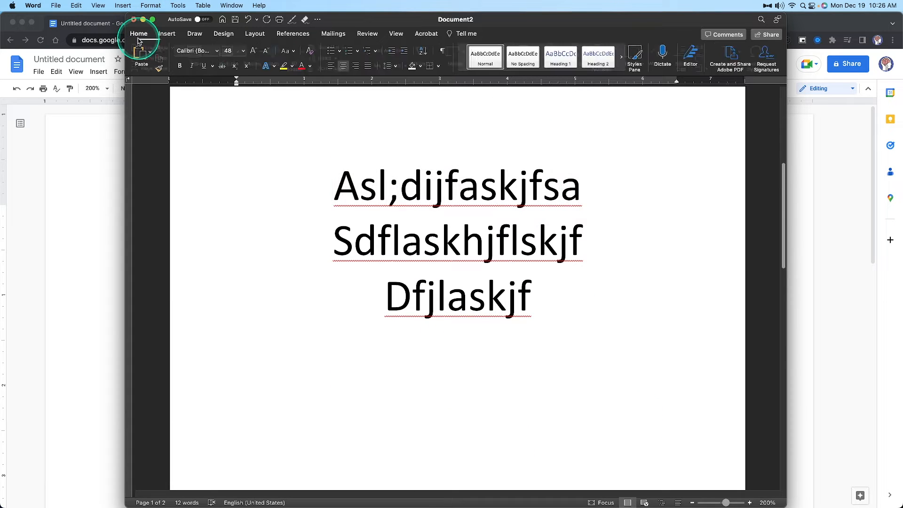
pyautogui.click(441, 52)
pyautogui.scroll(-4, 332, 306)
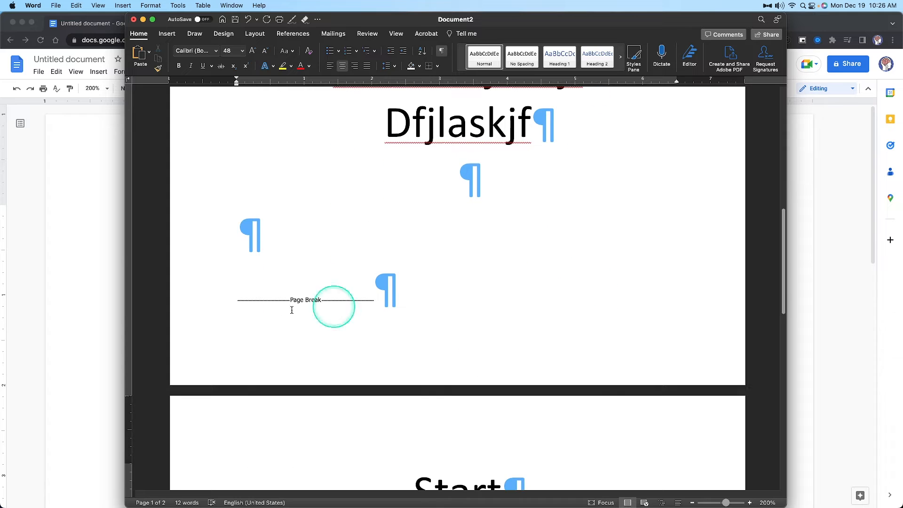
pyautogui.scroll(5, 404, 302)
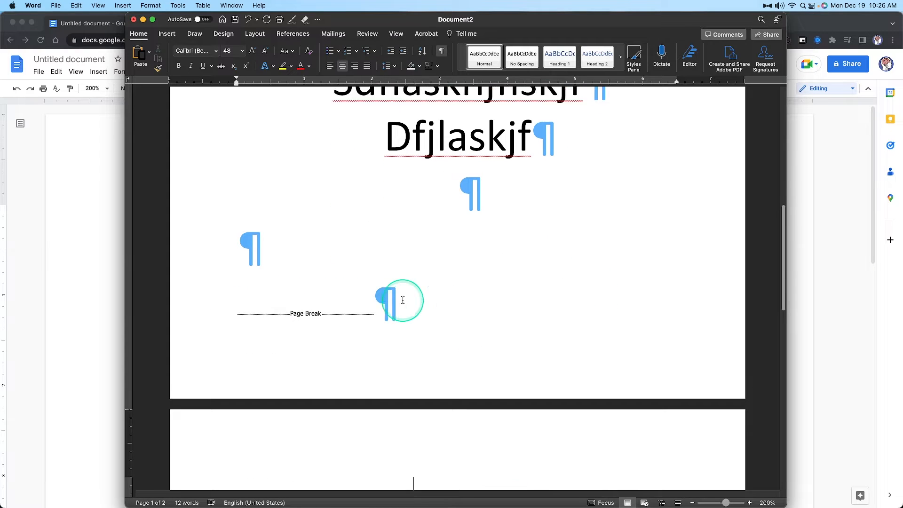
pyautogui.scroll(3, 512, 188)
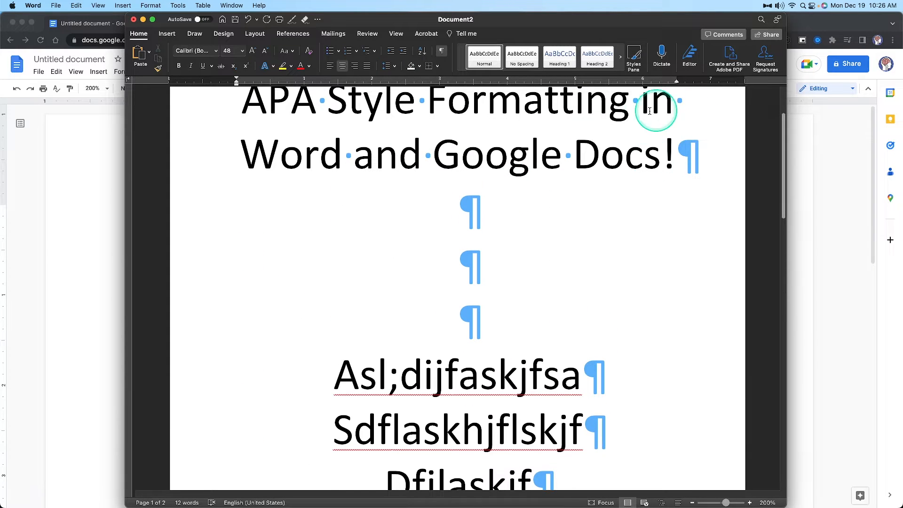
pyautogui.scroll(-9, 506, 252)
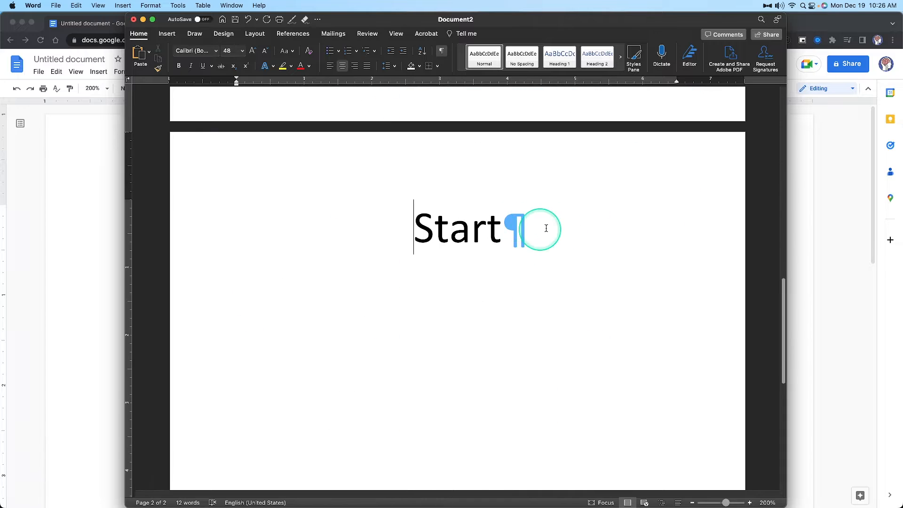
pyautogui.scroll(7, 541, 228)
pyautogui.scroll(-10, 517, 223)
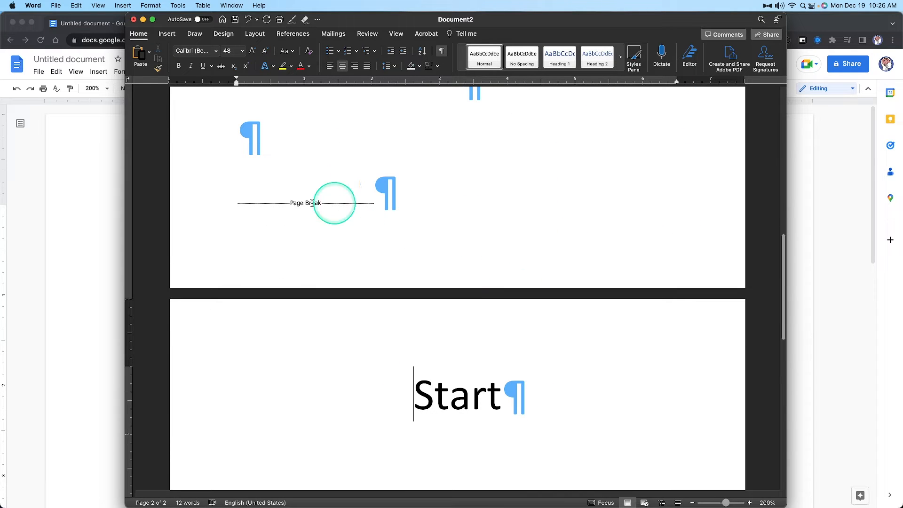
pyautogui.moveTo(266, 205); pyautogui.dragTo(419, 218)
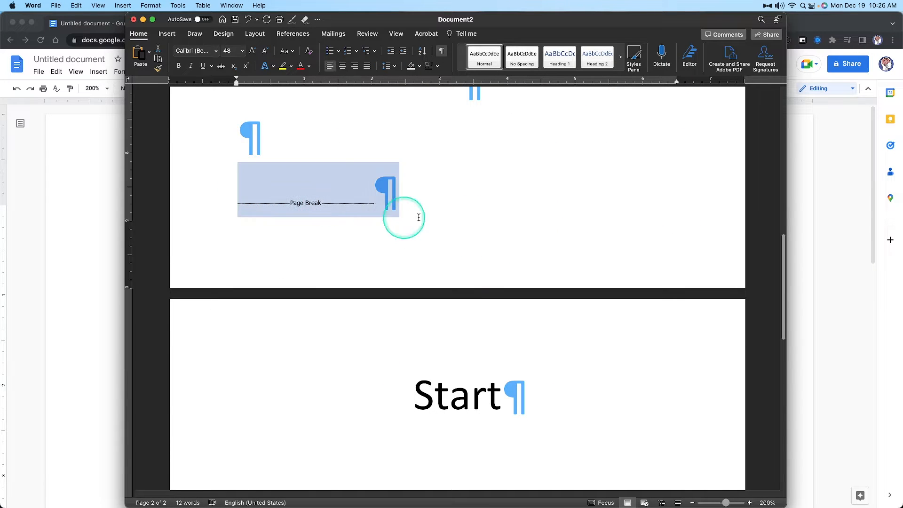
pyautogui.scroll(7, 417, 207)
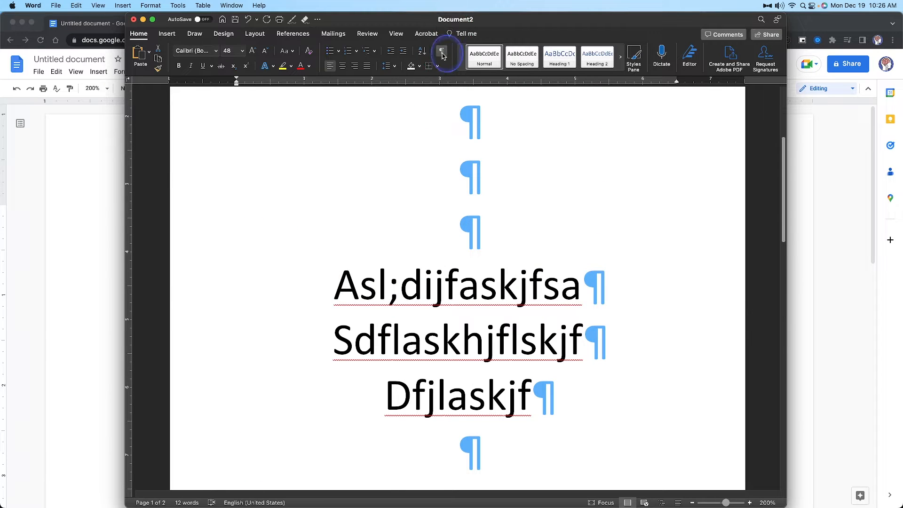
pyautogui.click(441, 51)
pyautogui.scroll(5, 260, 295)
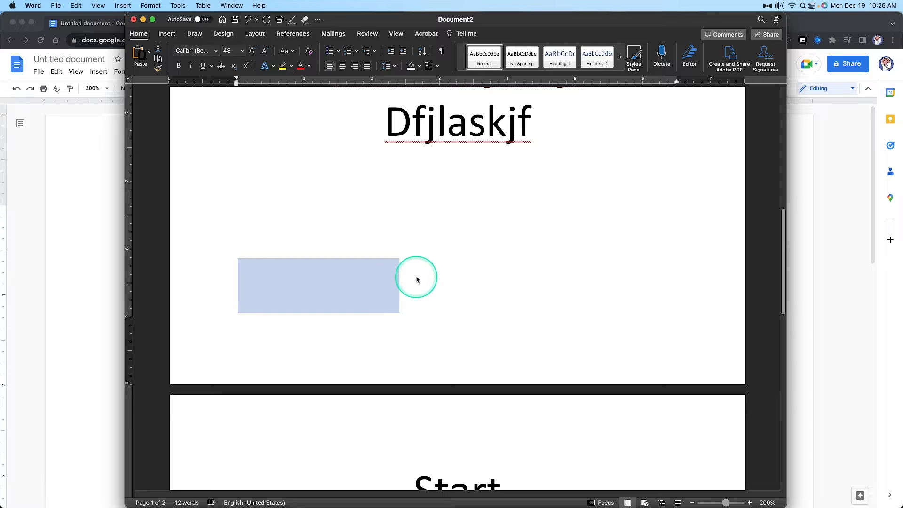
# Delete the filler lines and blank lines below the title on the first page
pyautogui.scroll(8, 415, 276)
pyautogui.moveTo(702, 224); pyautogui.dragTo(498, 352)
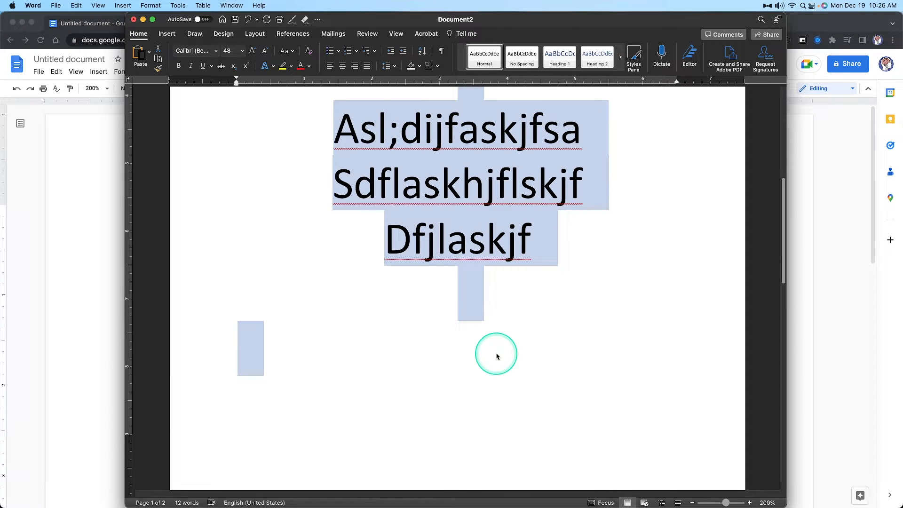
pyautogui.press('BackSpace')
# Insert a page break after Start on the second page and write Start on the new third page
pyautogui.scroll(2, 496, 352)
pyautogui.scroll(-6, 484, 348)
pyautogui.click(479, 344)
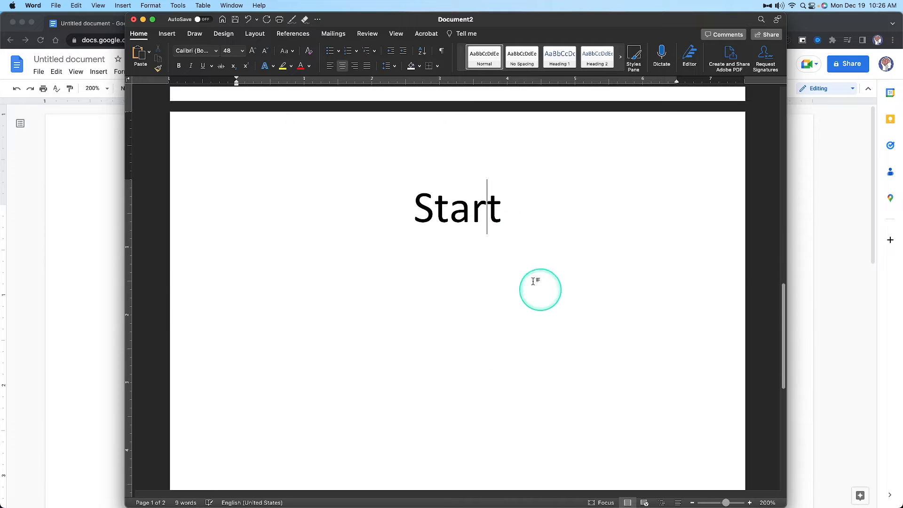
pyautogui.click(167, 33)
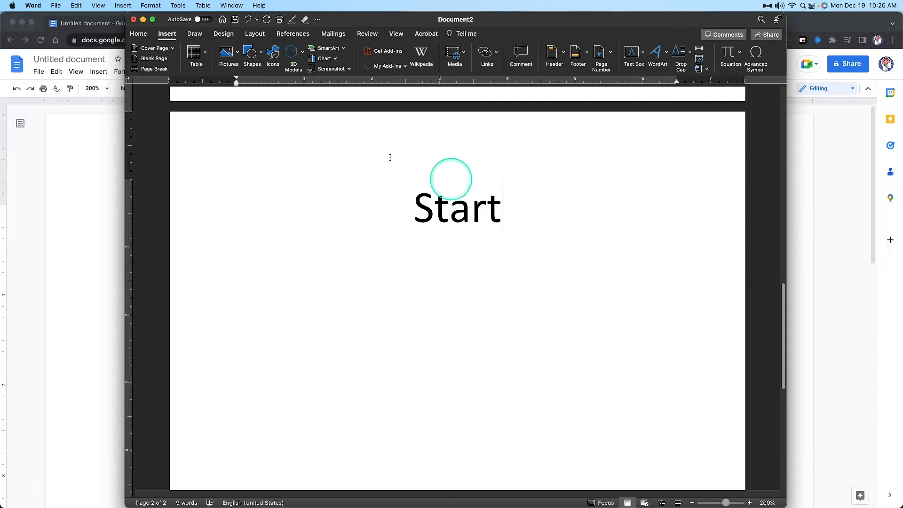
pyautogui.click(255, 33)
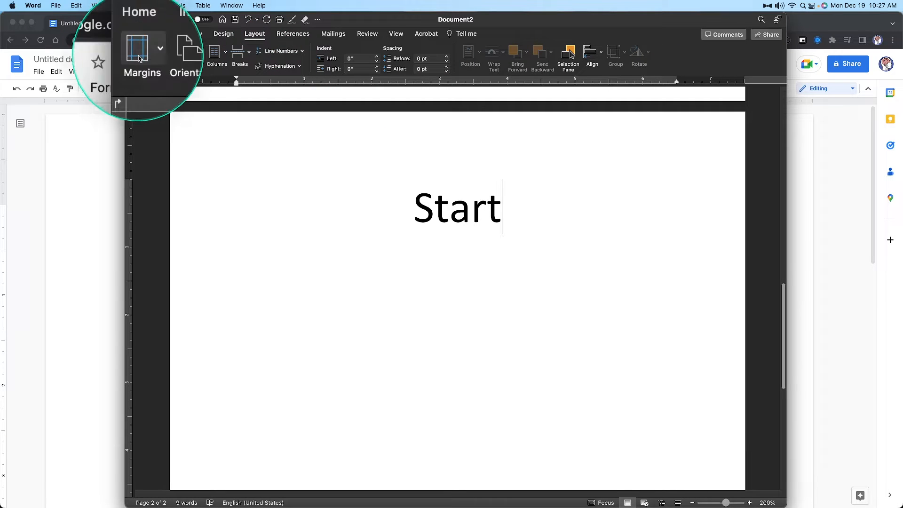
pyautogui.click(245, 55)
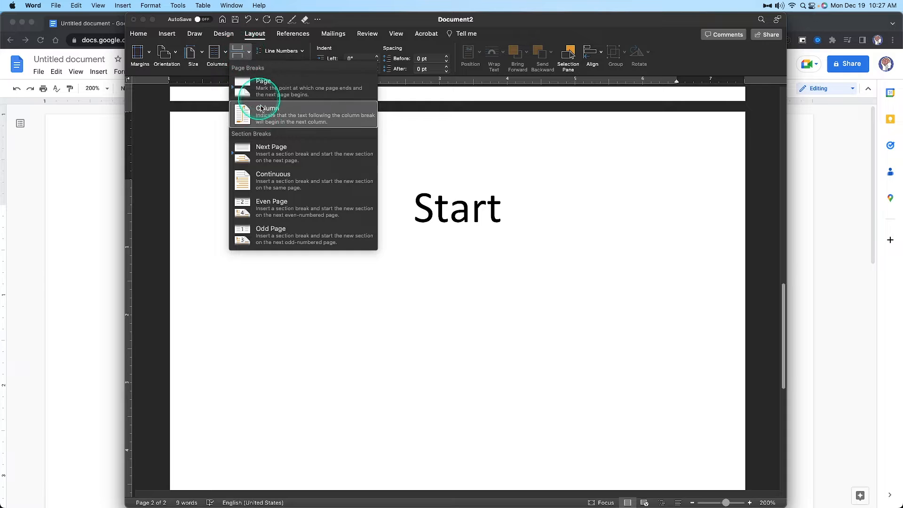
pyautogui.click(244, 53)
pyautogui.click(245, 52)
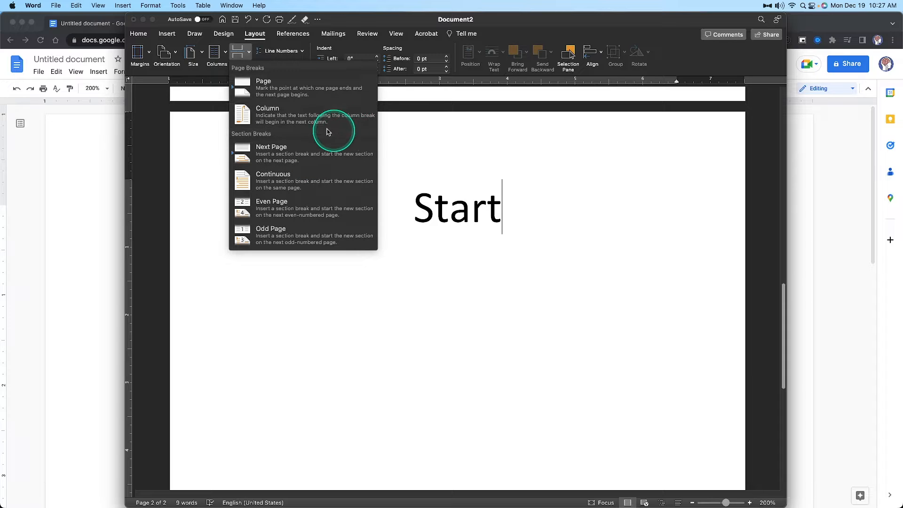
pyautogui.click(290, 86)
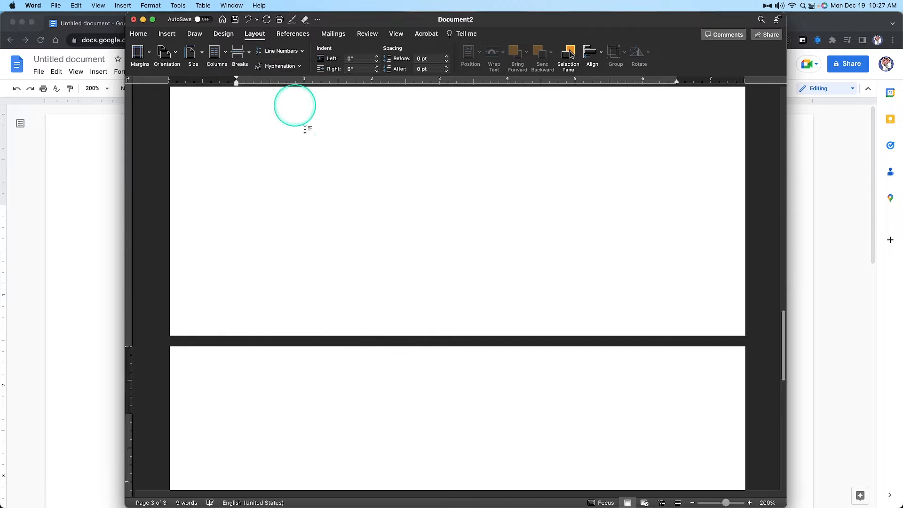
pyautogui.write('Start')
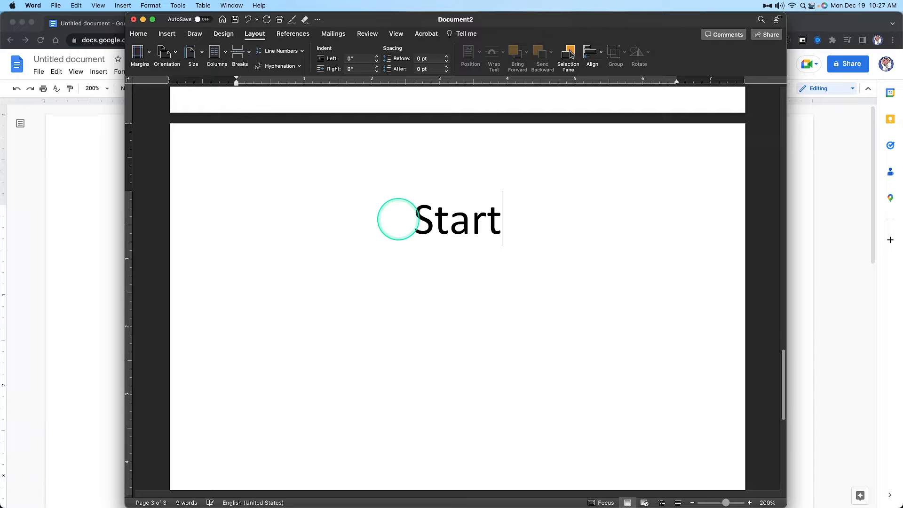
# Add three line breaks after Start on the second page and enter the filler text Sadfk.jbsdflkjashfkjhs aslkjfhaskljfhas
pyautogui.scroll(10, 357, 333)
pyautogui.click(475, 273)
pyautogui.scroll(3, 475, 272)
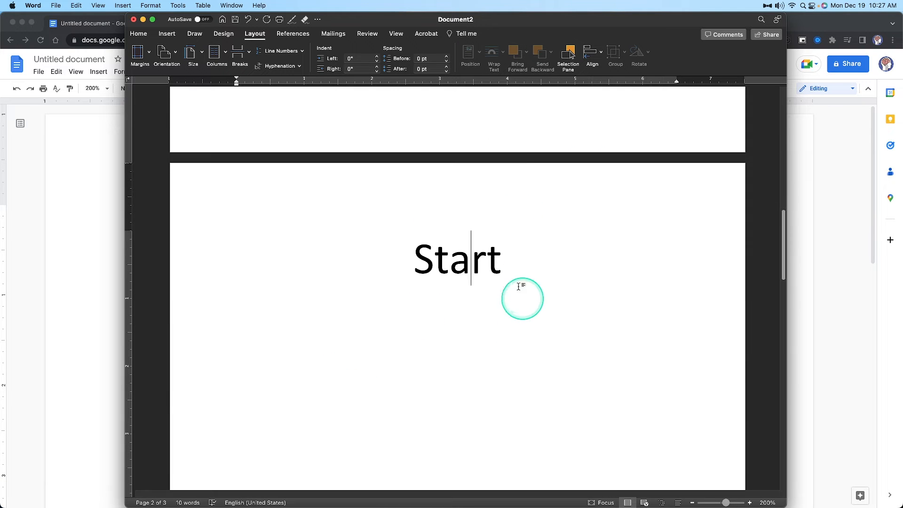
pyautogui.click(568, 282)
pyautogui.press('Return')
pyautogui.press('Return')
pyautogui.press('Return')
pyautogui.press('Return')
pyautogui.write('Sadfk.jbsdflkjashfkjhs')
pyautogui.write('aslkjfhaskljfhas')
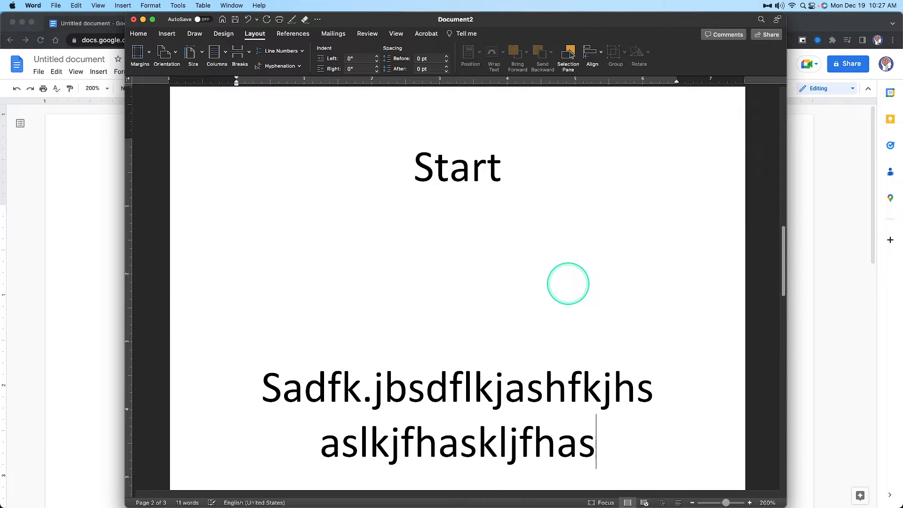
# Review the pages to check the position of Start on the third page and the title on the first page
pyautogui.scroll(-10, 518, 310)
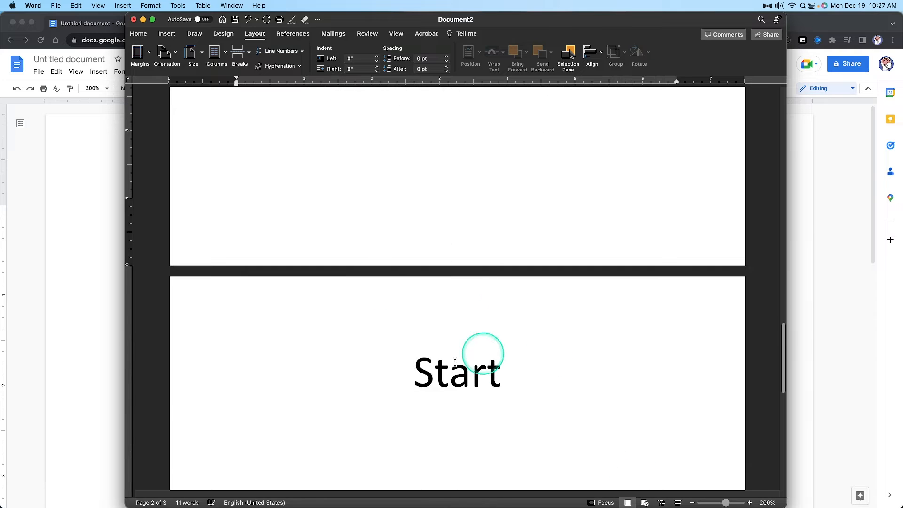
pyautogui.scroll(10, 485, 357)
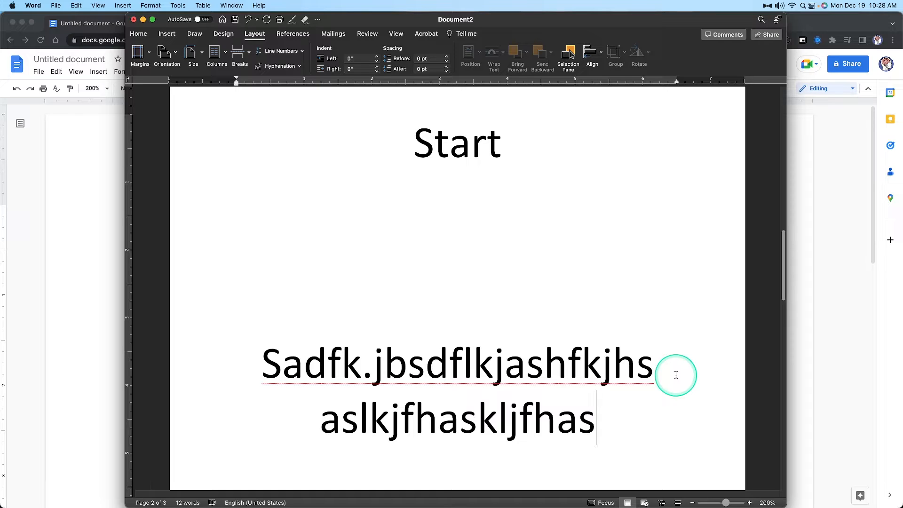
pyautogui.scroll(15, 676, 374)
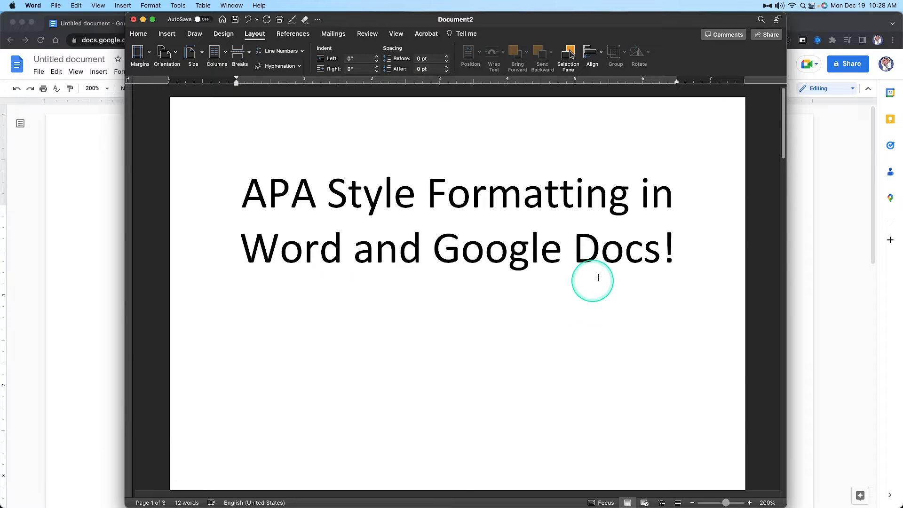
pyautogui.scroll(-20, 583, 301)
pyautogui.scroll(10, 607, 287)
pyautogui.scroll(5, 609, 289)
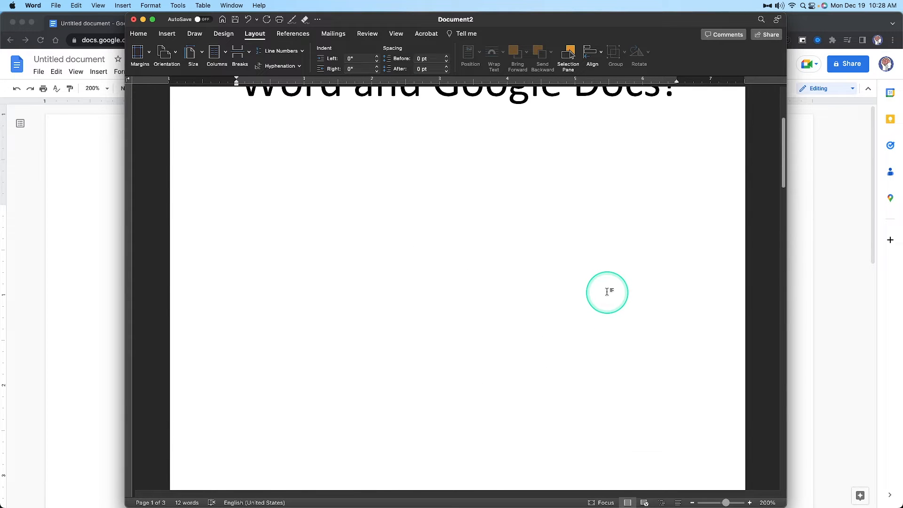
# Switch to the untitled Google Docs document in Chrome and write a filler line ending in "HAHA this is fun APA formatting"
pyautogui.click(799, 270)
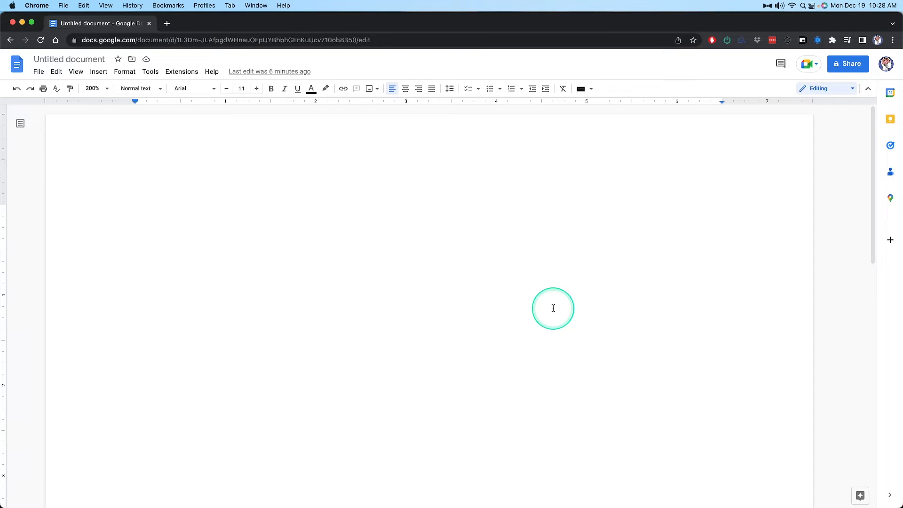
pyautogui.write('j')
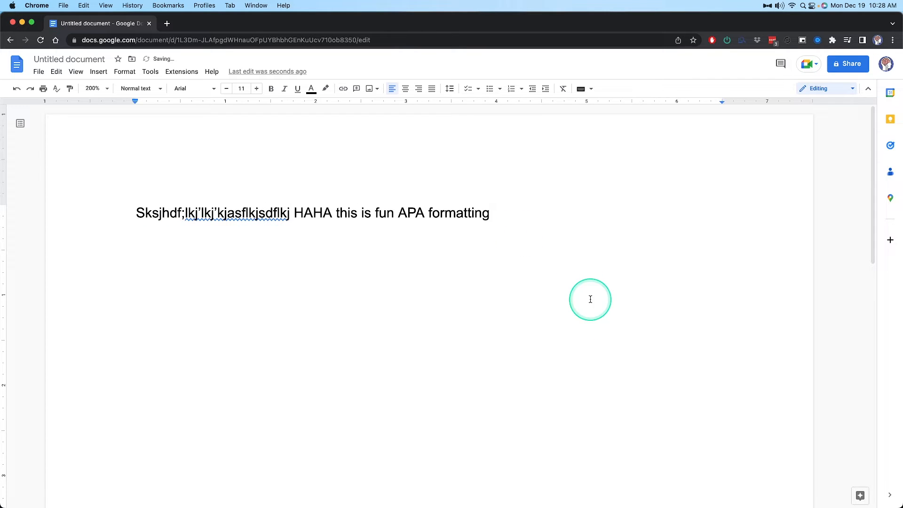
# Insert a page break after the APA formatting line and write vStart on the new page
pyautogui.click(101, 73)
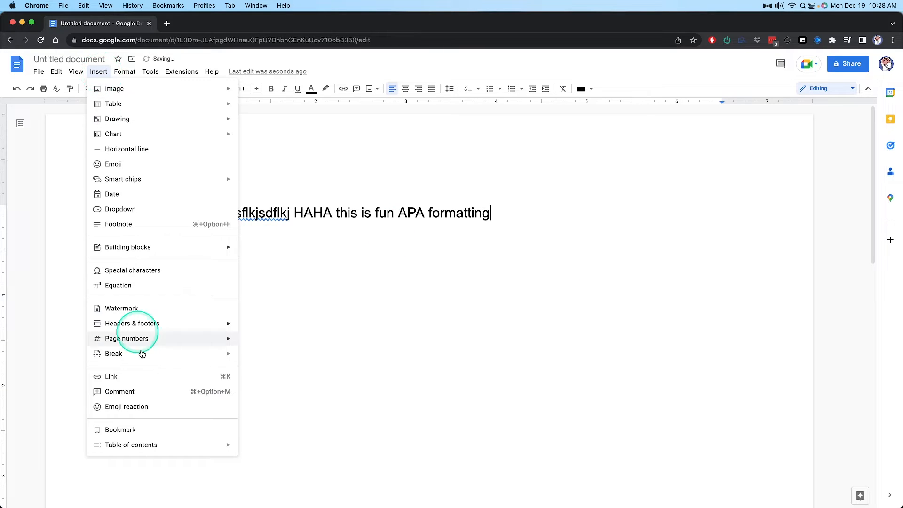
pyautogui.moveTo(140, 357)
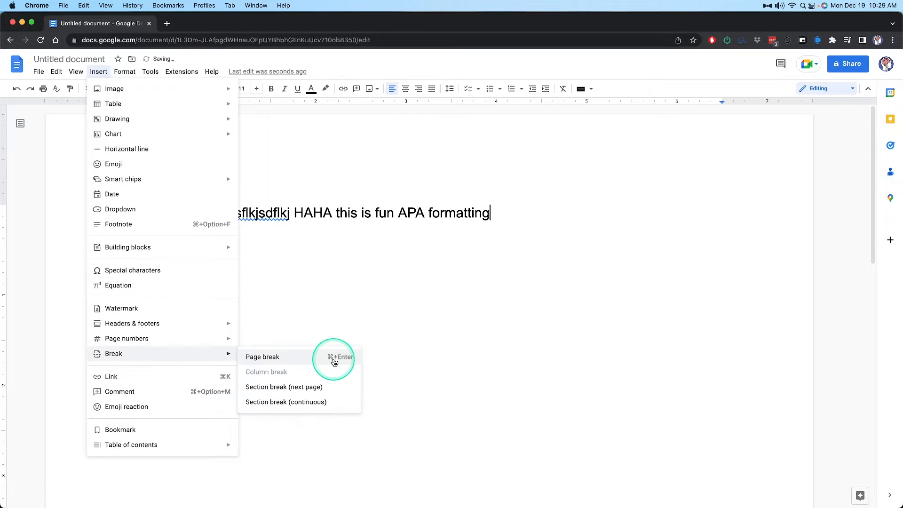
pyautogui.click(334, 358)
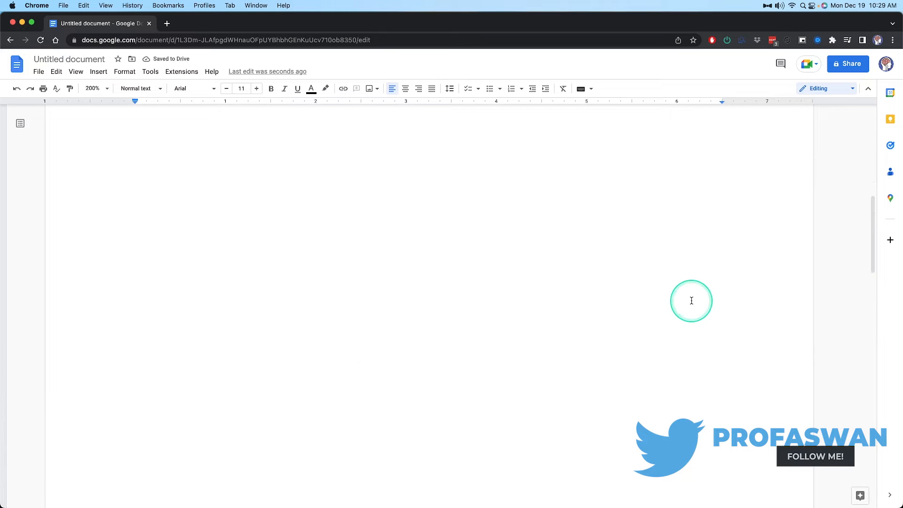
pyautogui.scroll(-5, 691, 291)
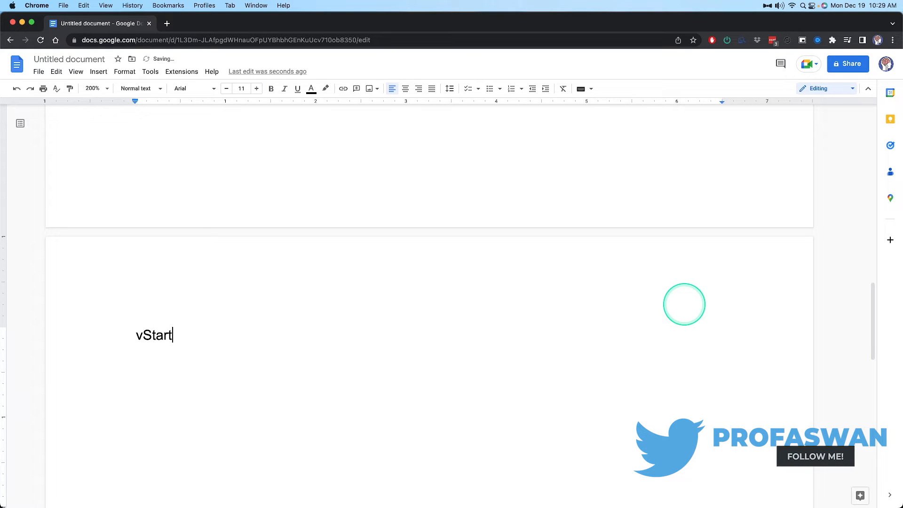
pyautogui.write('vStart')
# Insert another page break after vStart and write kljsh on the following page
pyautogui.press('super+Return')
pyautogui.write('kljshdflkjshdflkjashdfl’')
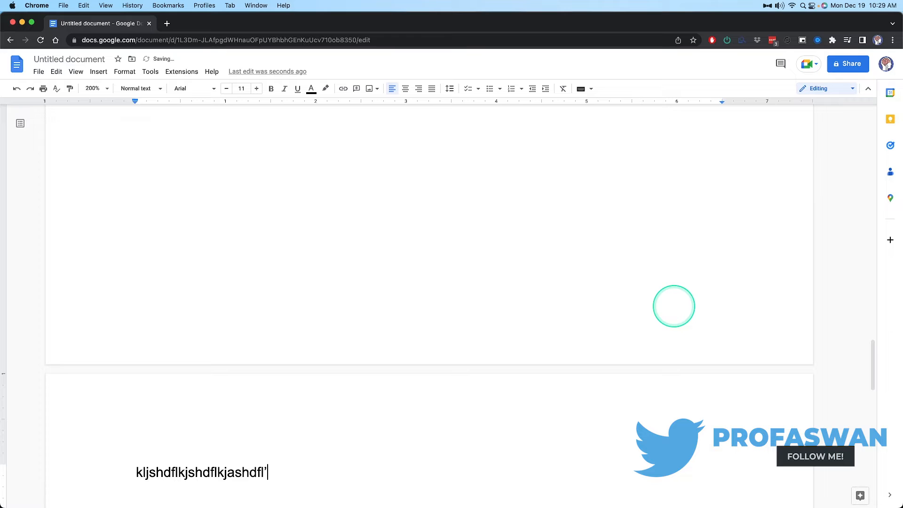
# Insert a page break after the kljsh text and write the filler text lkjshflkjashdflks on the following page
pyautogui.press('super+Return')
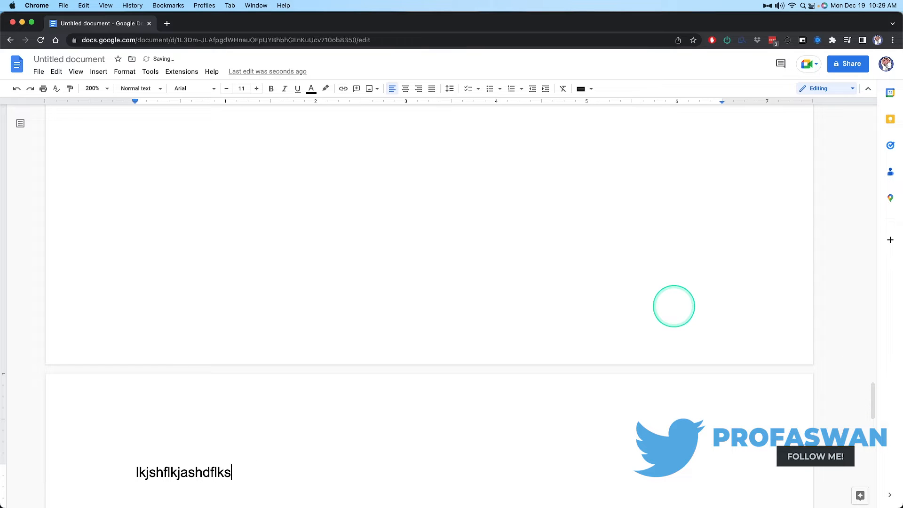
pyautogui.scroll(2, 659, 329)
pyautogui.scroll(-4, 617, 372)
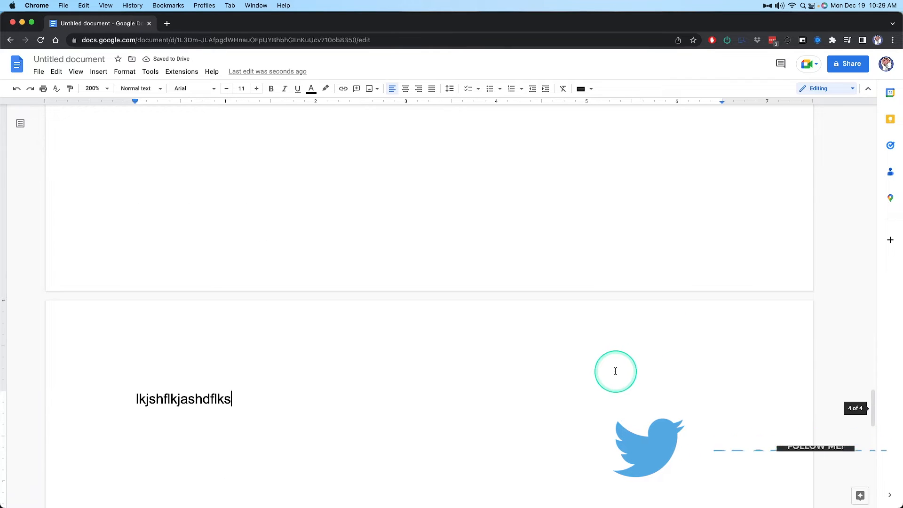
# Delete everything after the APA formatting line, including the page breaks and the filler text on the following pages
pyautogui.moveTo(286, 399); pyautogui.dragTo(547, 151)
pyautogui.scroll(20, 190, 296)
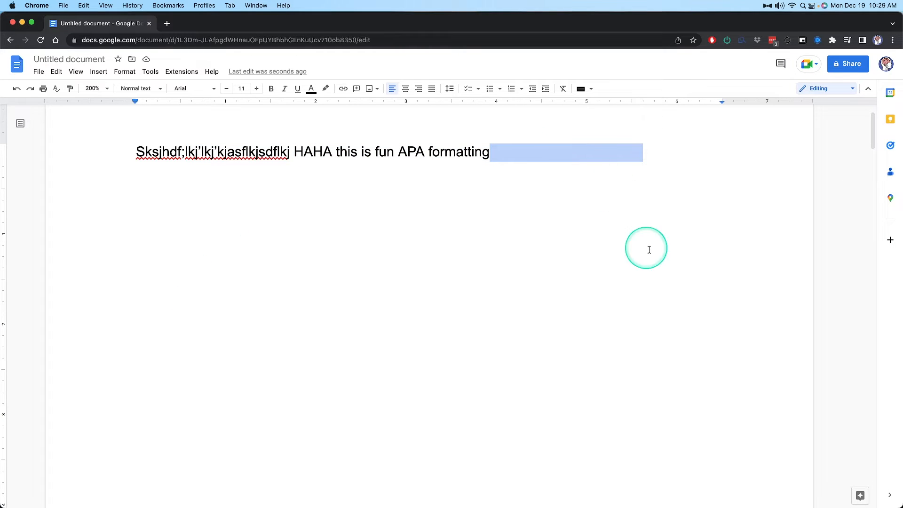
pyautogui.press('BackSpace')
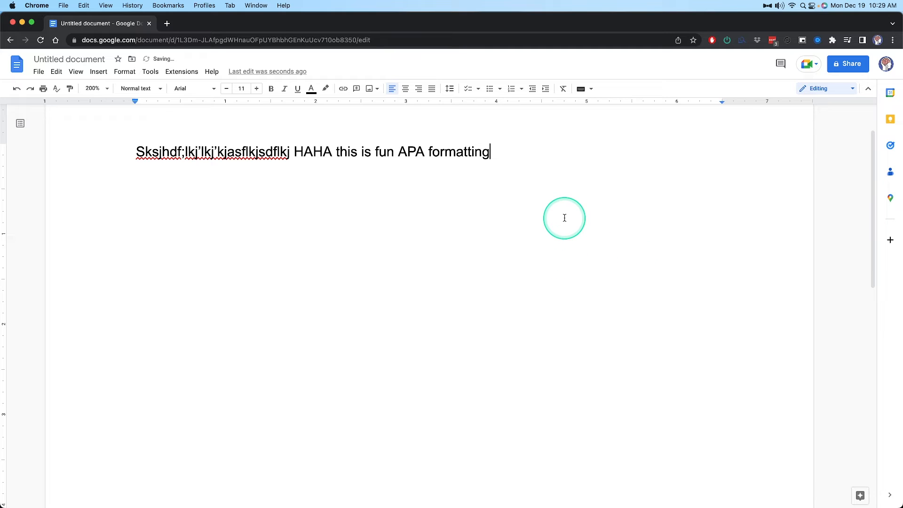
# Insert a page break after the APA formatting line and return to the first page
pyautogui.press('super+Return')
pyautogui.scroll(5, 297, 212)
pyautogui.scroll(2, 297, 213)
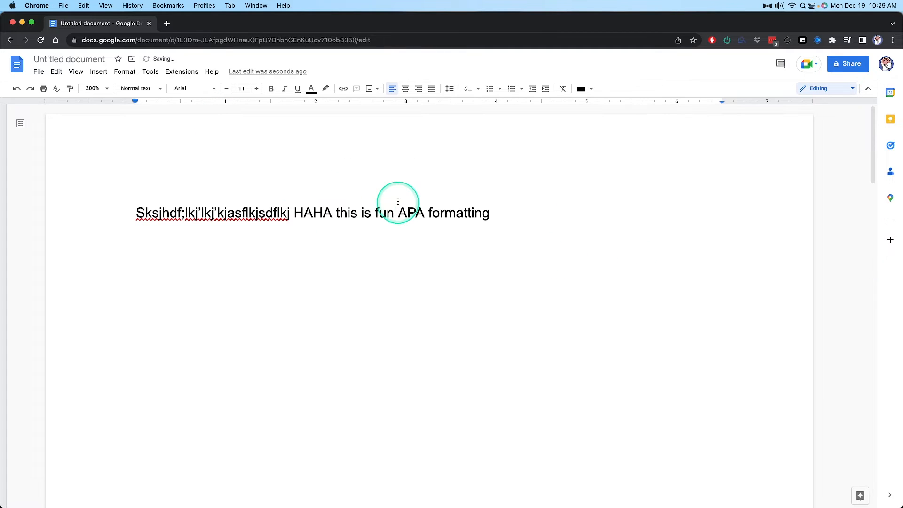
# Turn on the display of section breaks, check the pages for a break marker, and turn the display off again
pyautogui.click(74, 73)
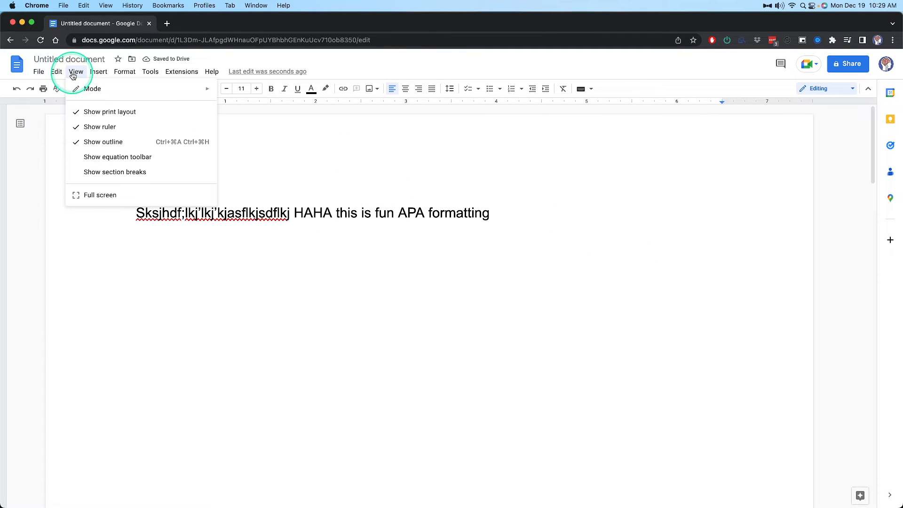
pyautogui.click(121, 172)
pyautogui.scroll(-6, 409, 250)
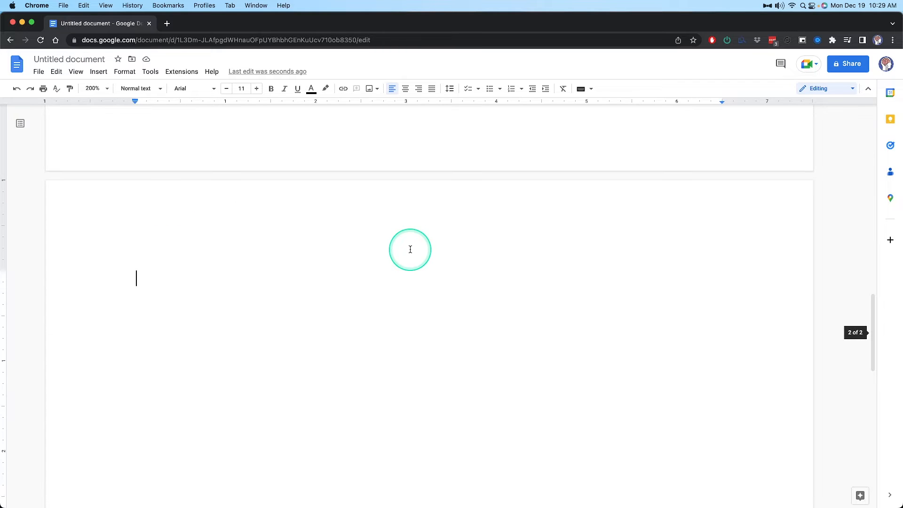
pyautogui.scroll(6, 392, 245)
pyautogui.click(76, 72)
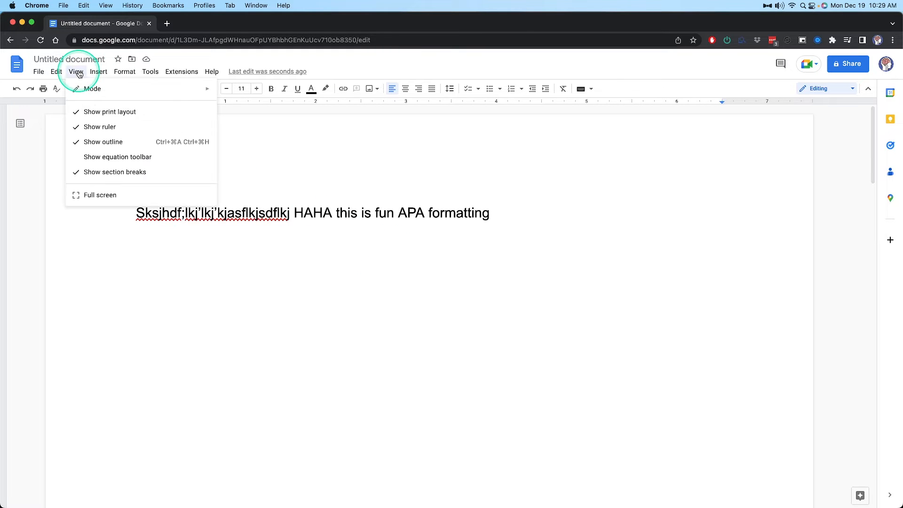
pyautogui.click(113, 171)
pyautogui.click(75, 71)
pyautogui.click(654, 210)
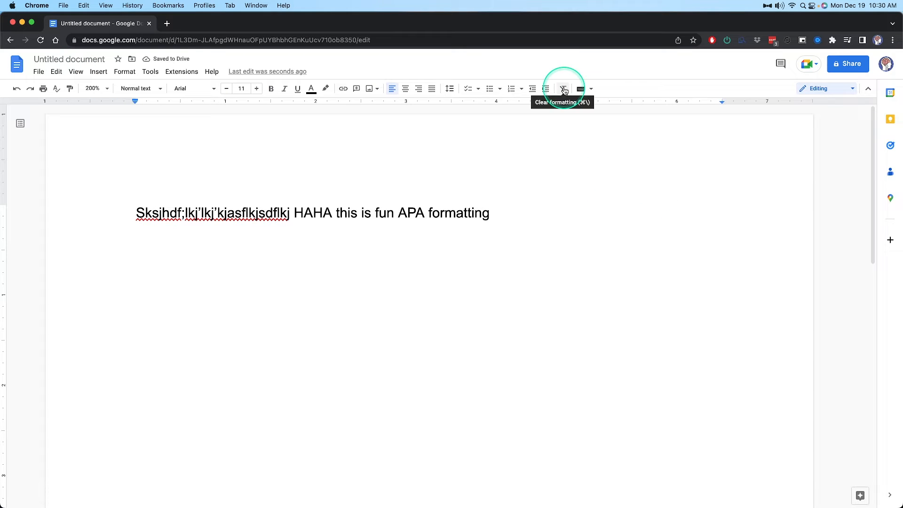
pyautogui.click(210, 72)
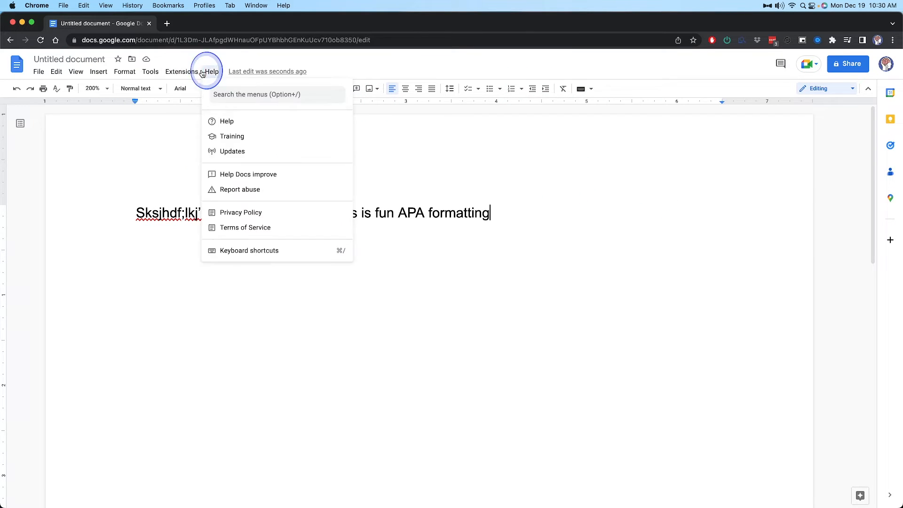
pyautogui.moveTo(151, 73)
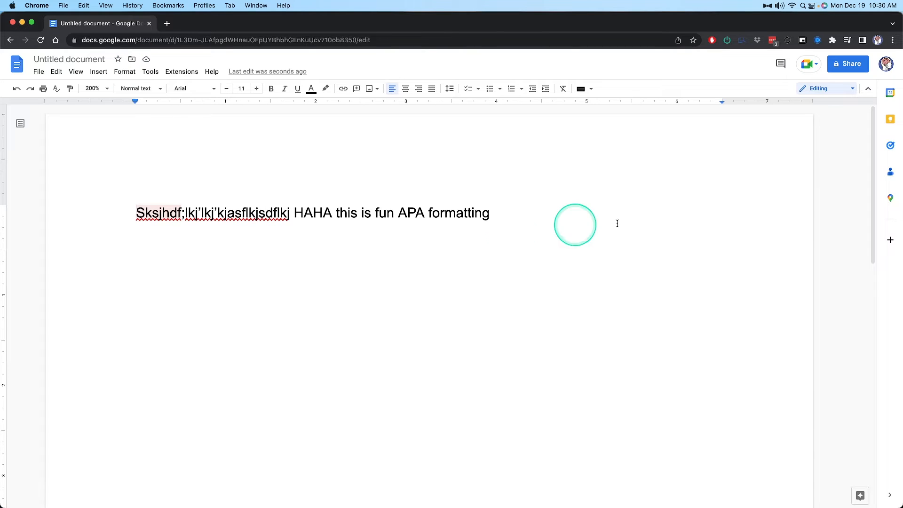
# Insert a page break at the end of the APA formatting line and highlight the break on the first page
pyautogui.moveTo(502, 209); pyautogui.dragTo(518, 222)
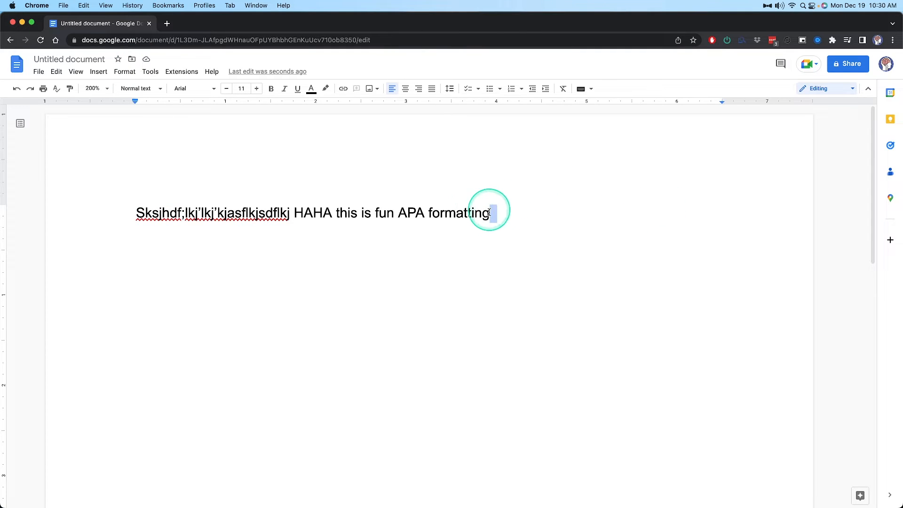
pyautogui.press('super+Return')
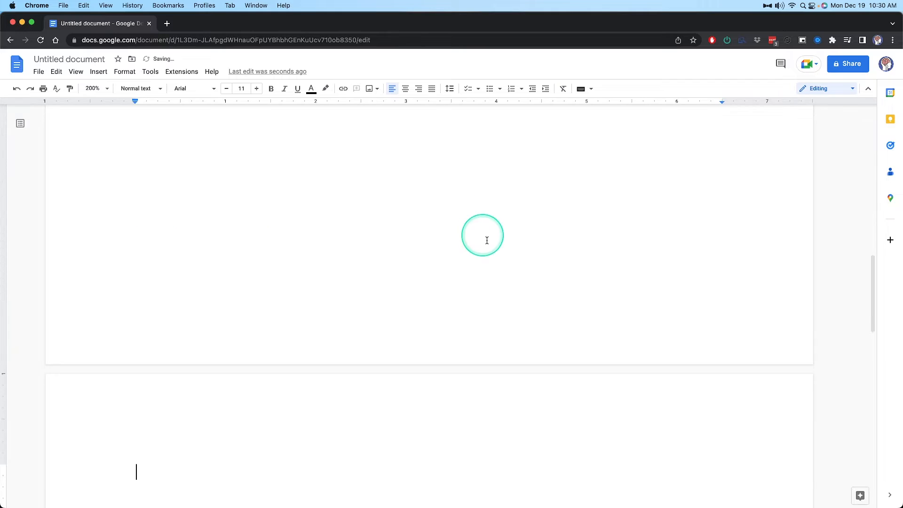
pyautogui.scroll(15, 486, 239)
pyautogui.moveTo(492, 217); pyautogui.dragTo(647, 234)
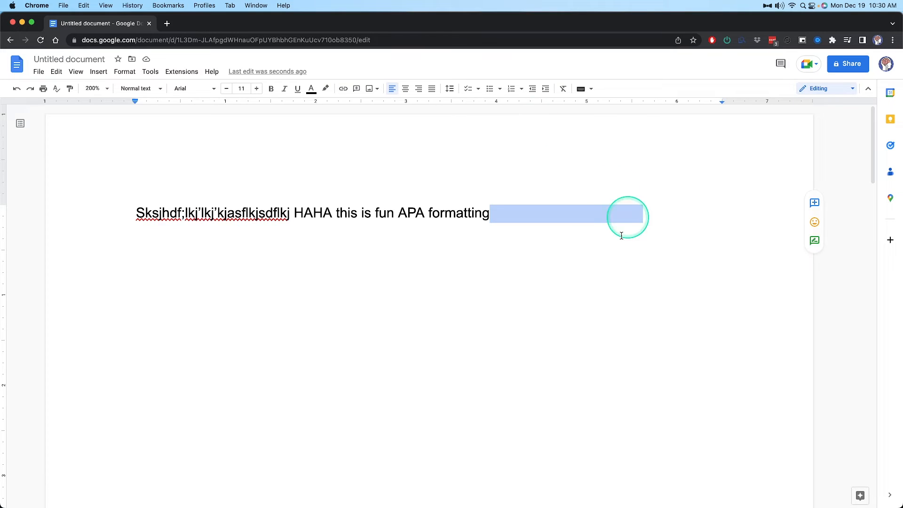
# Switch to Document2 in Word and place the cursor after the title on the first page
pyautogui.click(679, 352)
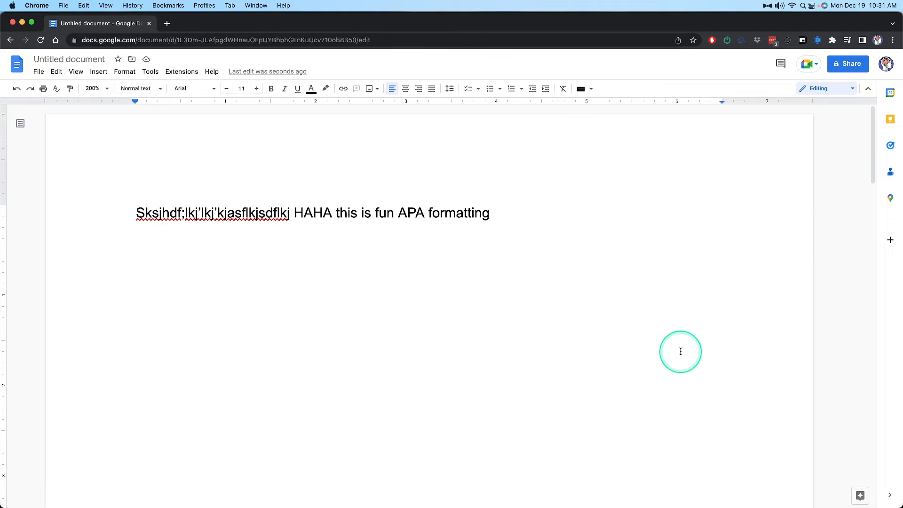
pyautogui.press('super+Tab')
pyautogui.scroll(3, 497, 264)
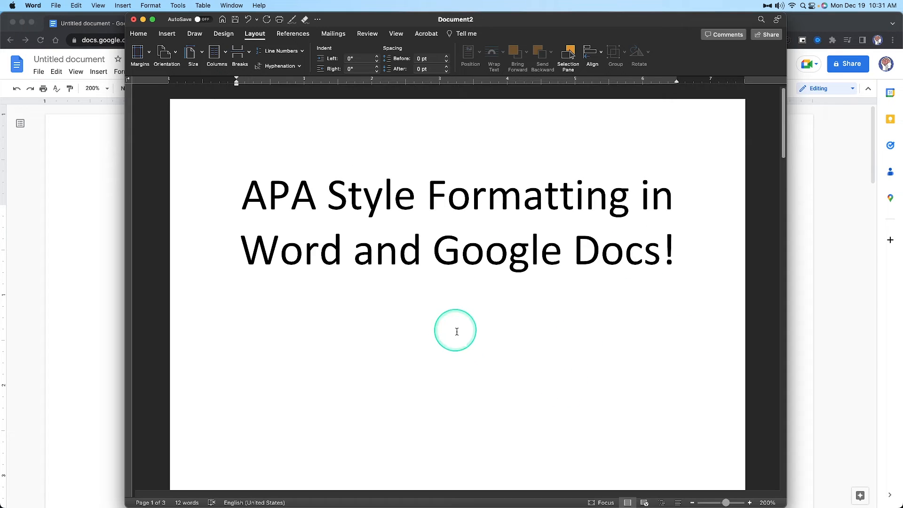
pyautogui.click(704, 247)
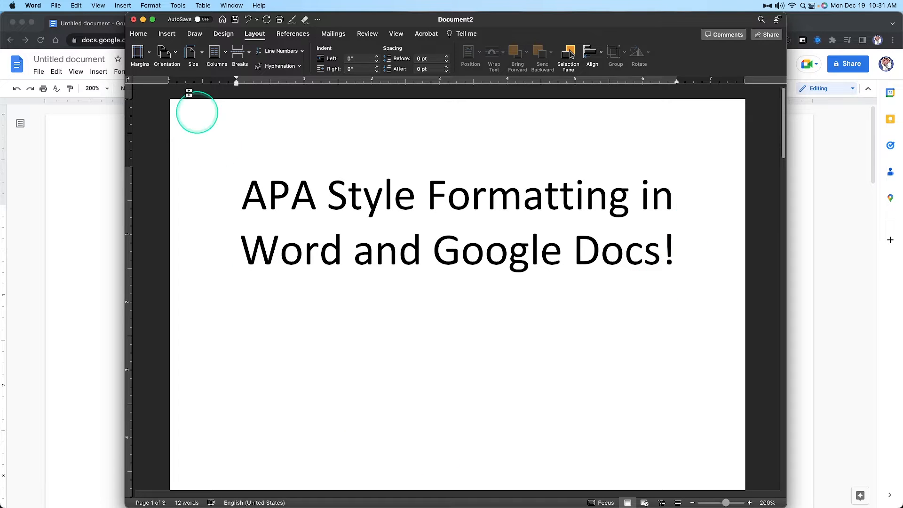
# View the full gallery of text styles without applying any style to the title
pyautogui.click(138, 33)
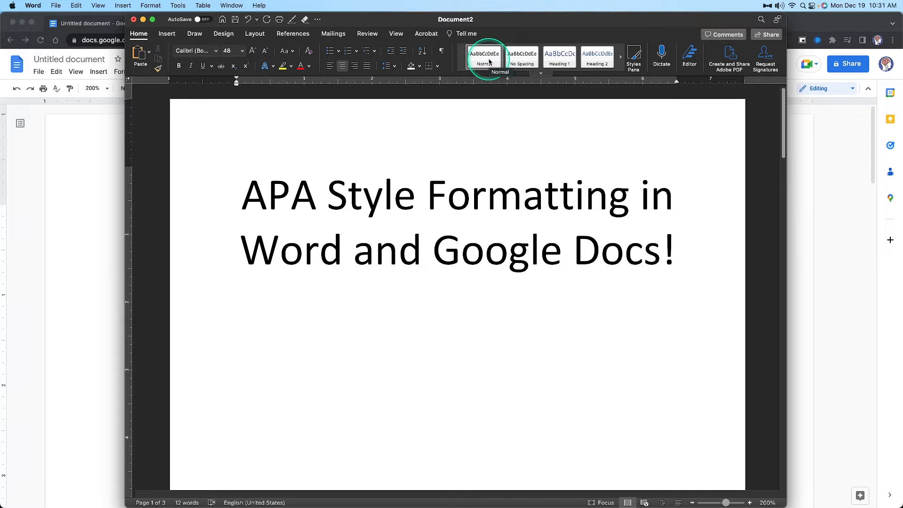
pyautogui.click(540, 73)
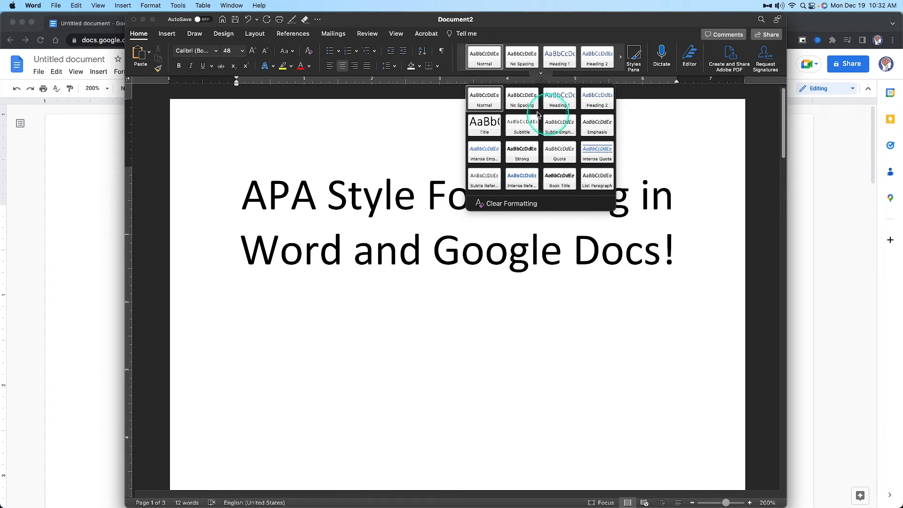
pyautogui.press('Escape')
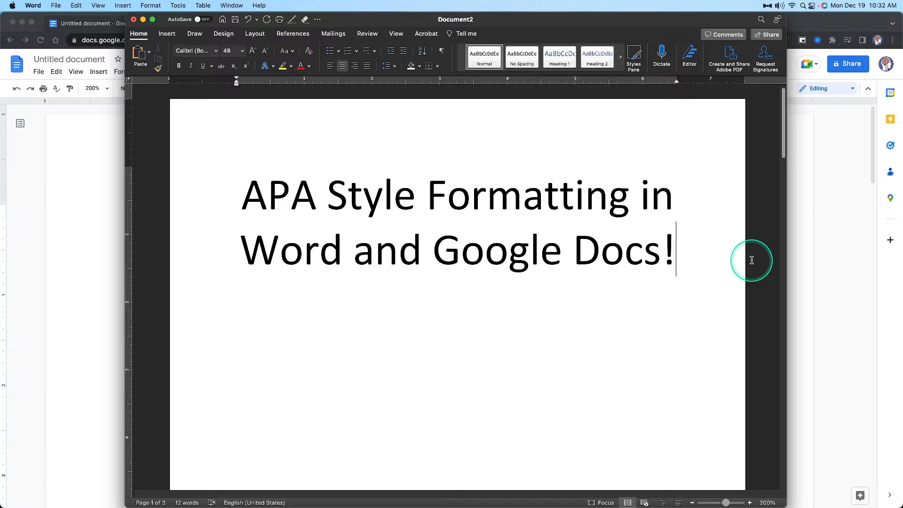
# Write the filler line kjfakjshdflksjfl below the title and view the line spacing options for it
pyautogui.write('fakjshdflksjfl')
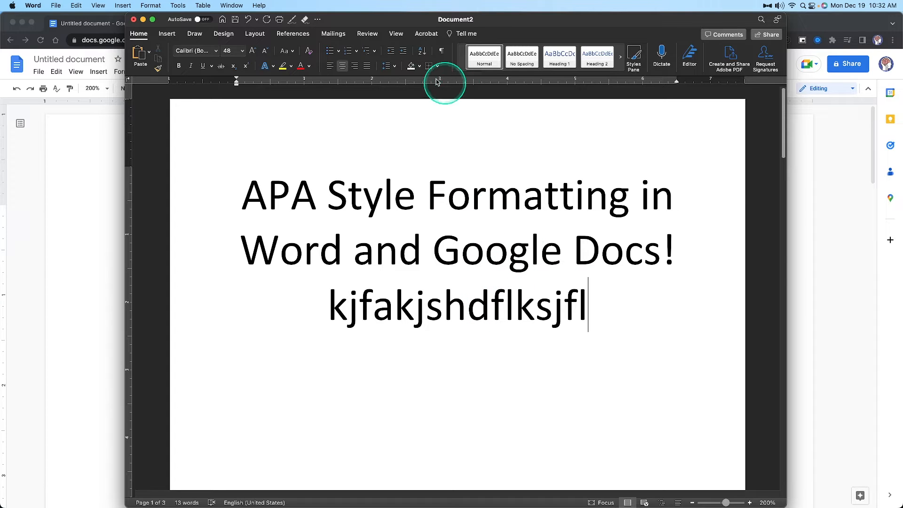
pyautogui.click(387, 66)
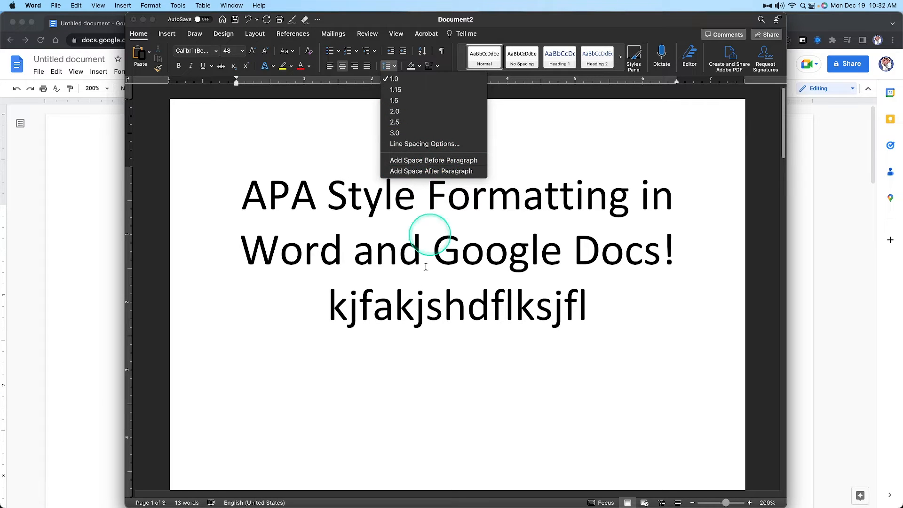
pyautogui.click(417, 306)
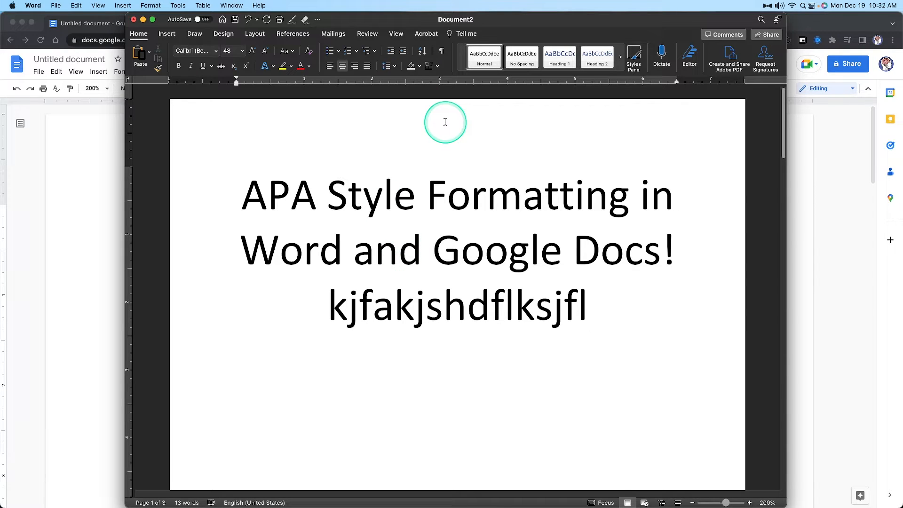
# Set the paragraph spacing after the kjfakjshdflksjfl line to 8 pt
pyautogui.click(151, 6)
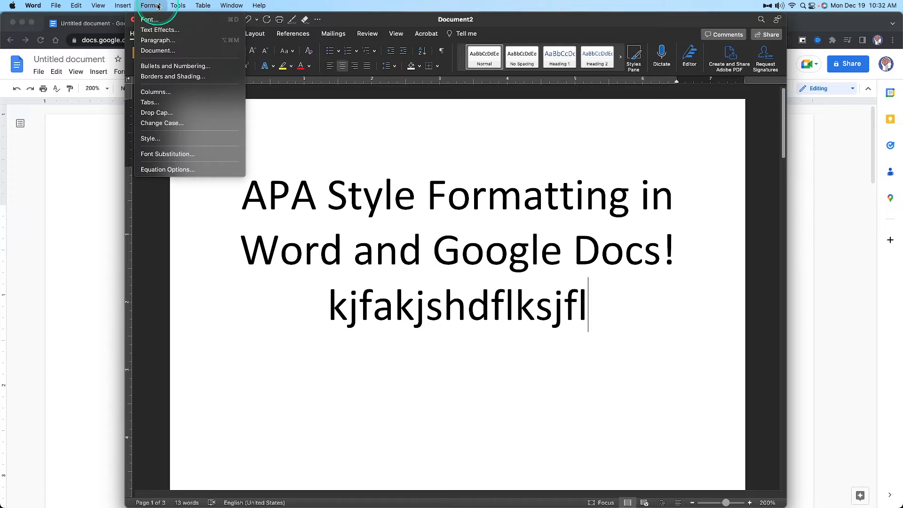
pyautogui.click(164, 40)
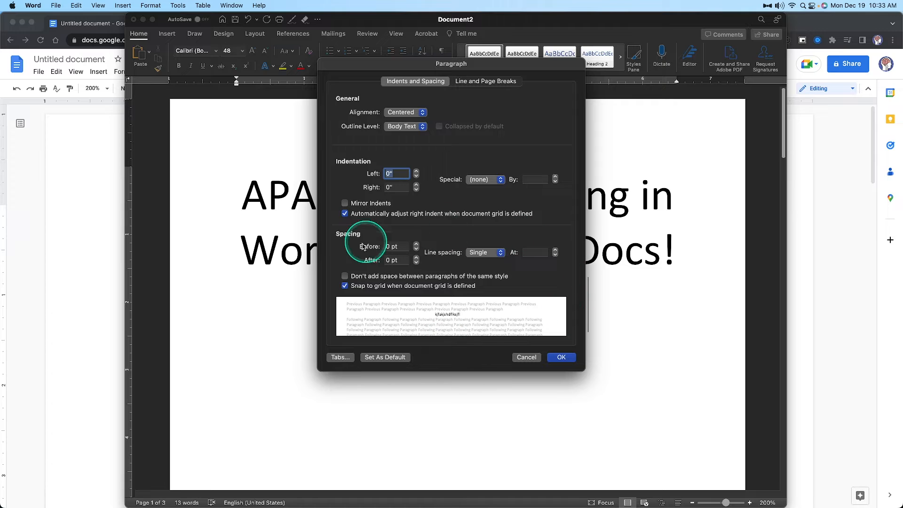
pyautogui.moveTo(358, 60); pyautogui.dragTo(359, 154)
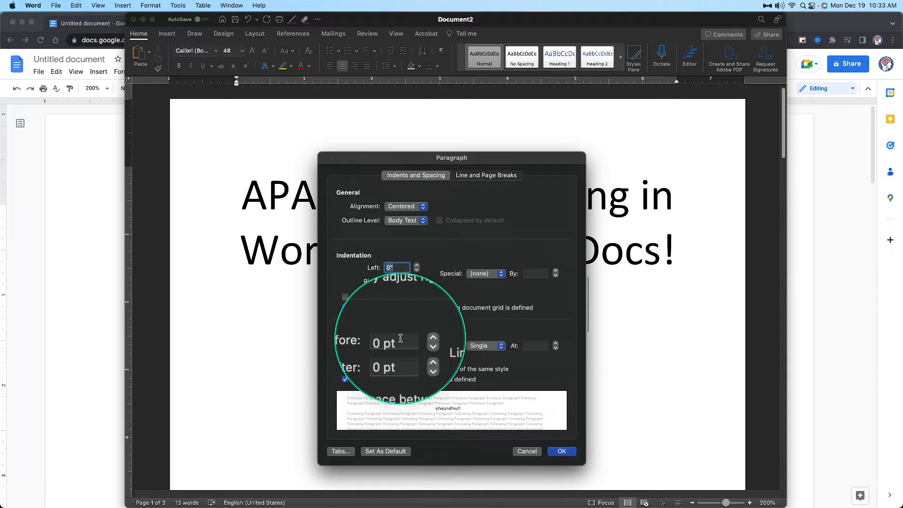
pyautogui.click(398, 353)
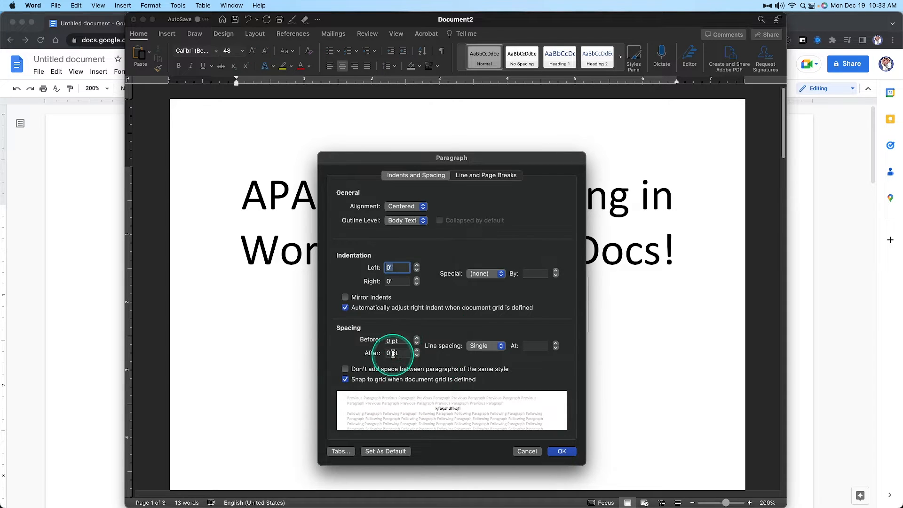
pyautogui.write('8')
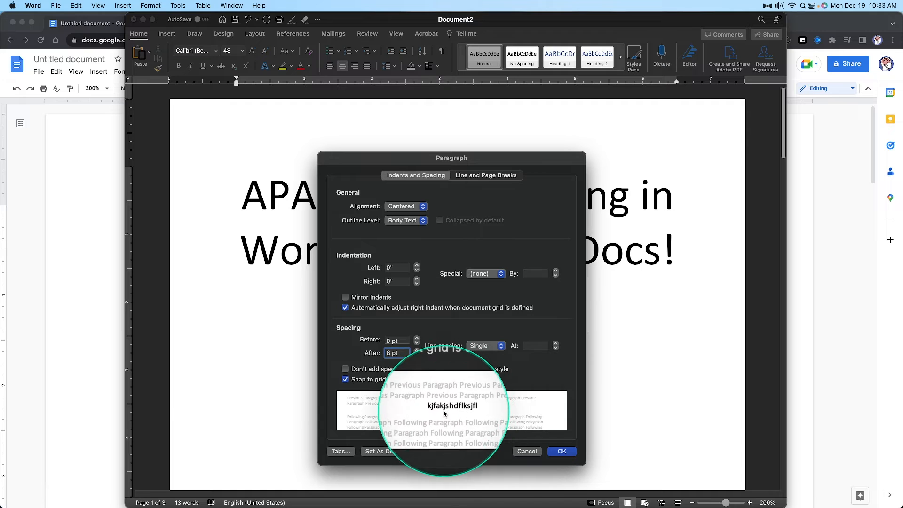
pyautogui.click(567, 453)
# Write three more filler paragraphs below the first filler line, starting with Kjhsdfkjhkjhskjhdf and ending with Fjsaojfl;skjdhf;lkshjf
pyautogui.press('Return')
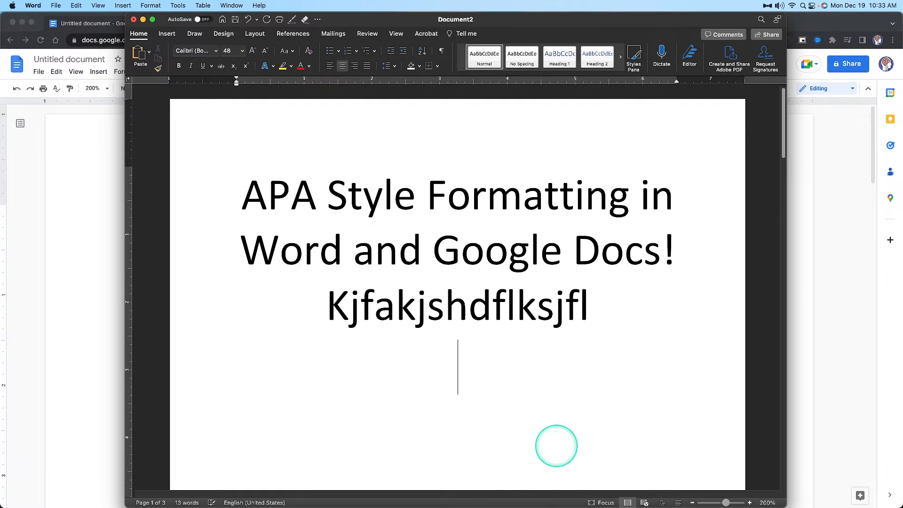
pyautogui.write('kjhsdfkjhkjhskjhdf')
pyautogui.press('Return')
pyautogui.write(".kjshdfkjhsdkfjhsdkfjhksjhfak;sjdhfksjhfkasjdhfksjdhf'")
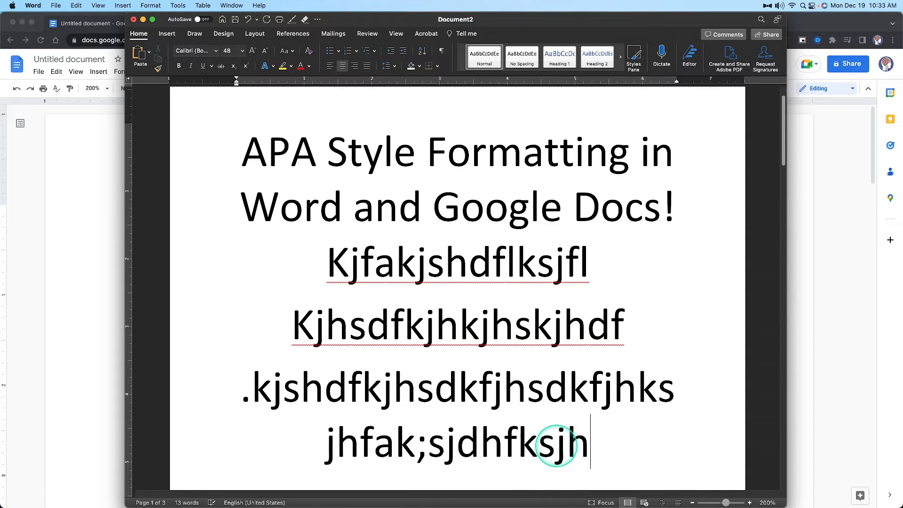
pyautogui.press('Return')
pyautogui.write('Fjsaojfl;skjdhf;lkshjf')
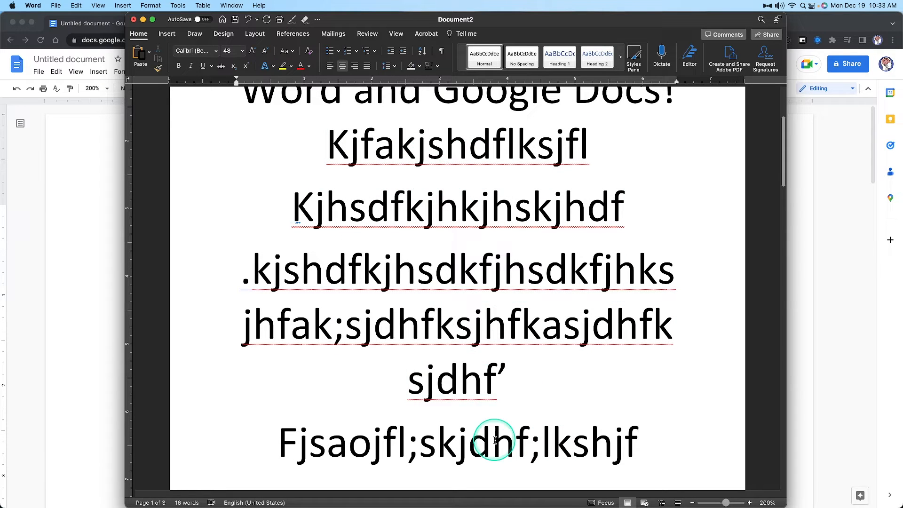
# Examine the space between the last two filler paragraphs by highlighting the sjdhf’ line and the Fjsaojfl;skjdhf;lkshjf paragraph
pyautogui.scroll(-3, 540, 386)
pyautogui.moveTo(540, 385); pyautogui.dragTo(520, 236)
pyautogui.click(351, 239)
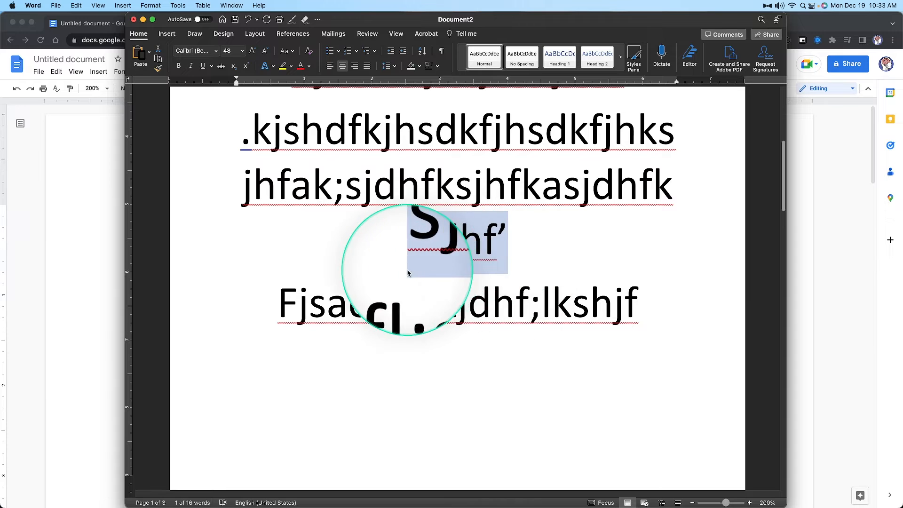
pyautogui.moveTo(690, 303); pyautogui.dragTo(282, 308)
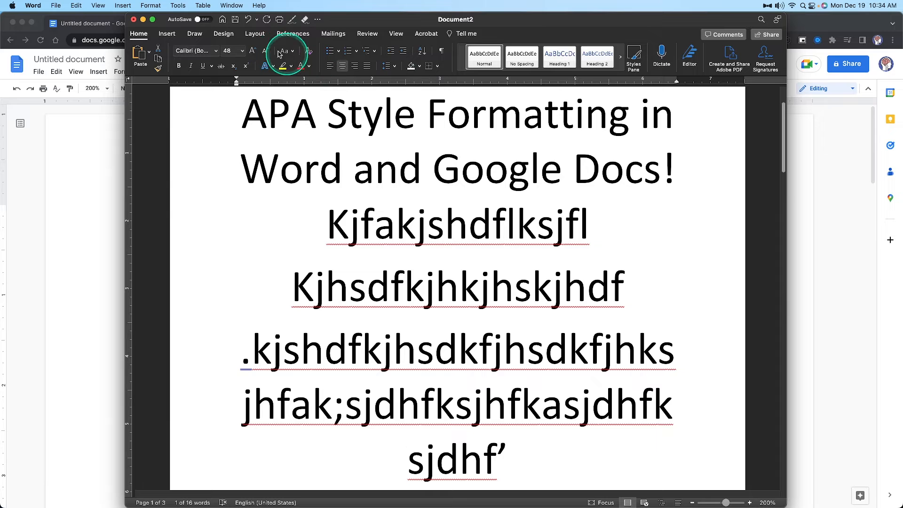
pyautogui.click(151, 5)
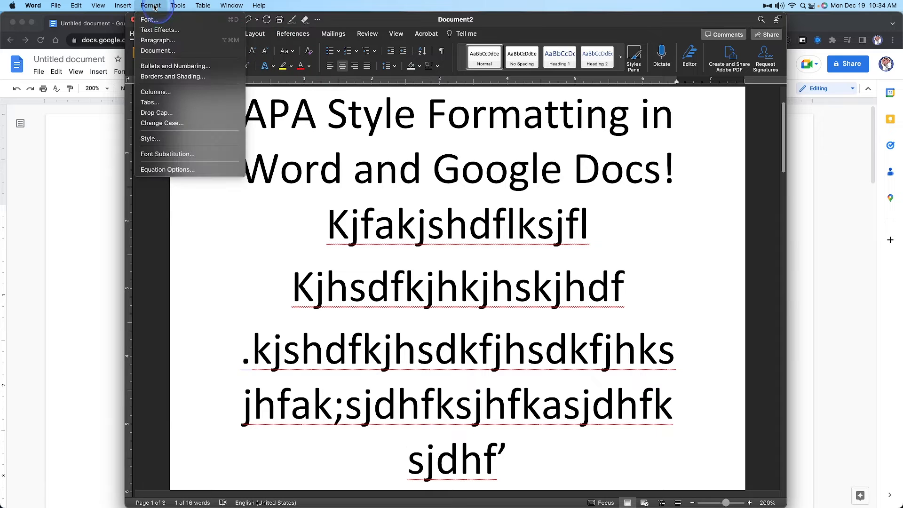
pyautogui.click(571, 324)
pyautogui.scroll(-3, 605, 382)
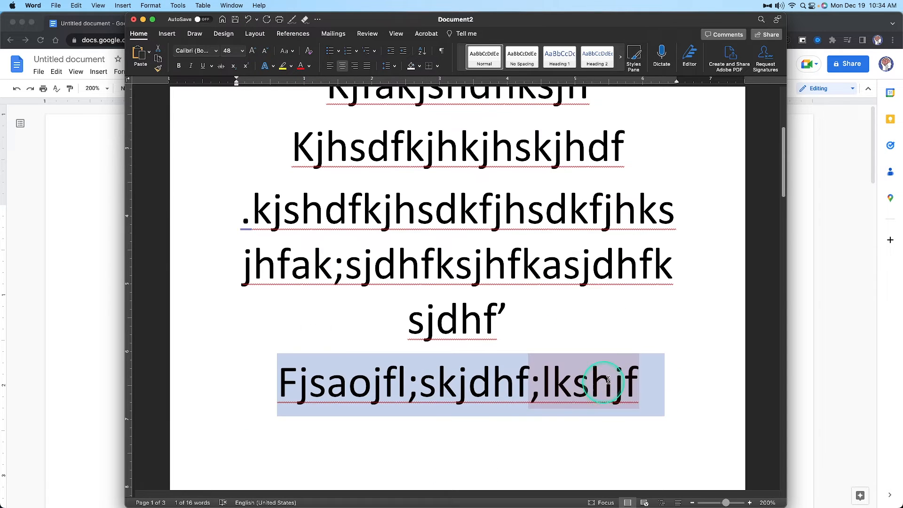
# Reduce the font size of the filler paragraphs below the title to 24
pyautogui.moveTo(677, 397); pyautogui.dragTo(501, 265)
pyautogui.moveTo(665, 432); pyautogui.dragTo(284, 299)
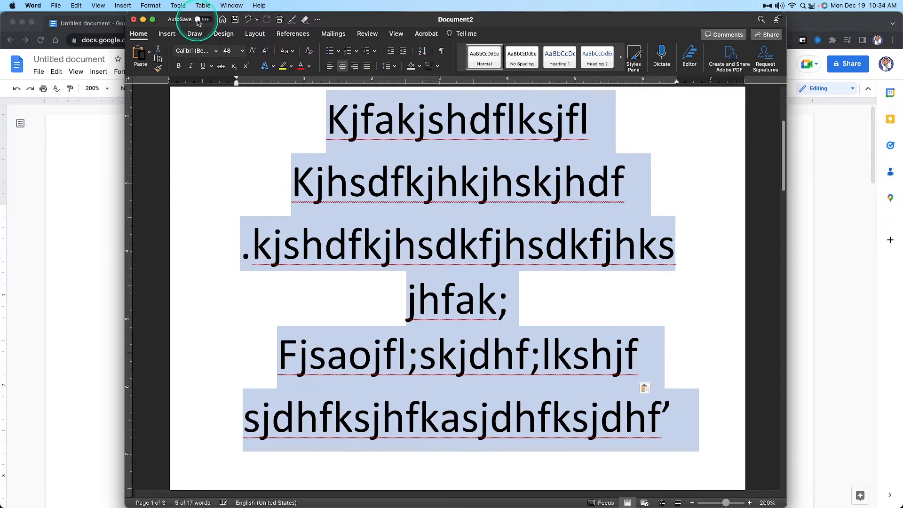
pyautogui.click(263, 52)
pyautogui.click(263, 52)
pyautogui.click(263, 52)
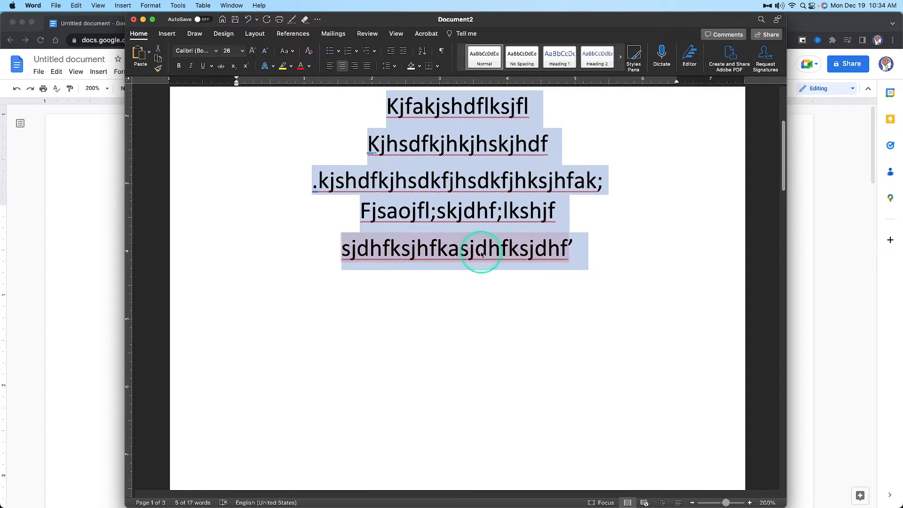
pyautogui.scroll(2, 480, 264)
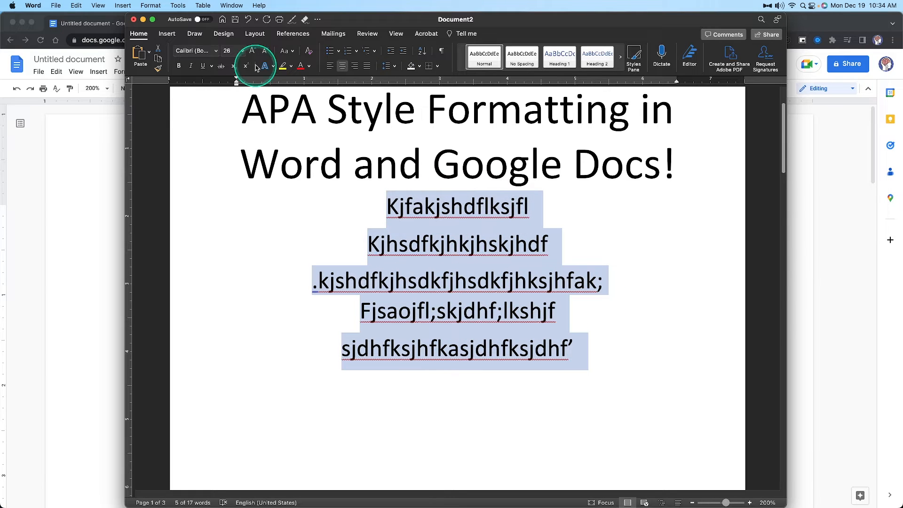
pyautogui.click(263, 52)
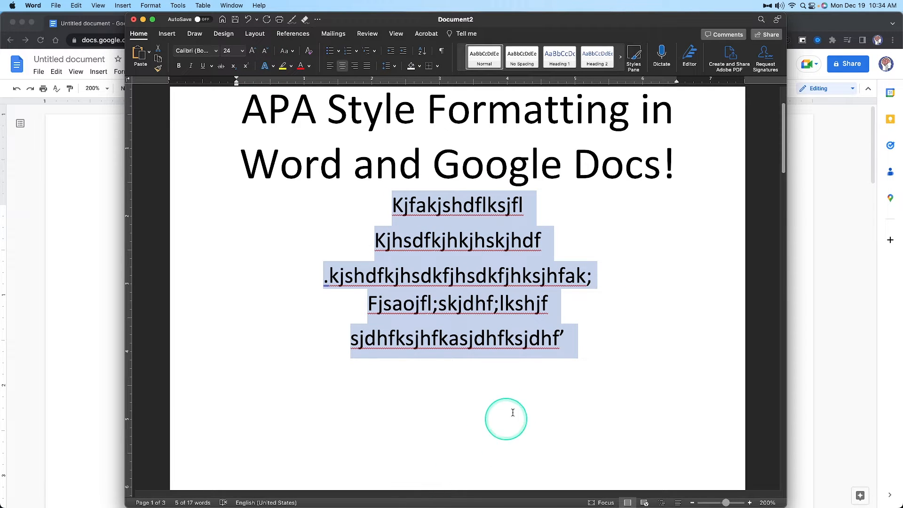
# Set the spacing after the selected filler paragraphs to 0 pt
pyautogui.click(151, 5)
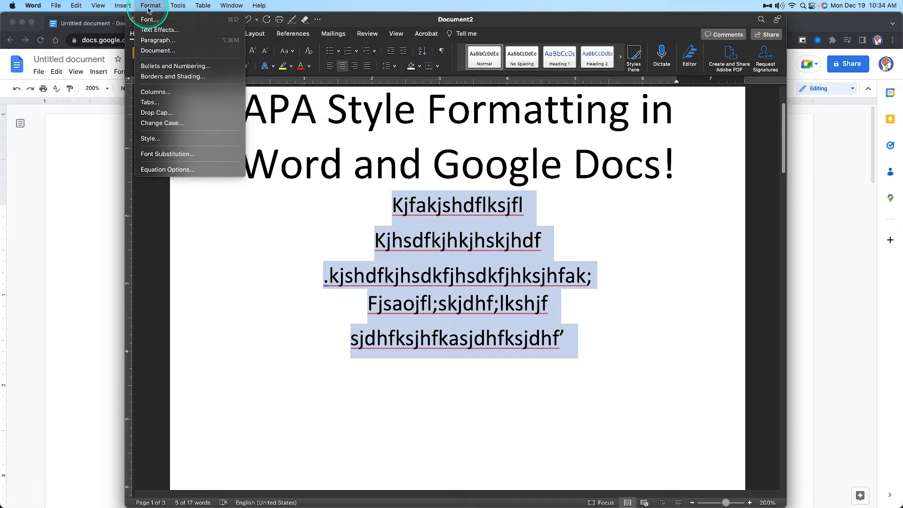
pyautogui.click(159, 40)
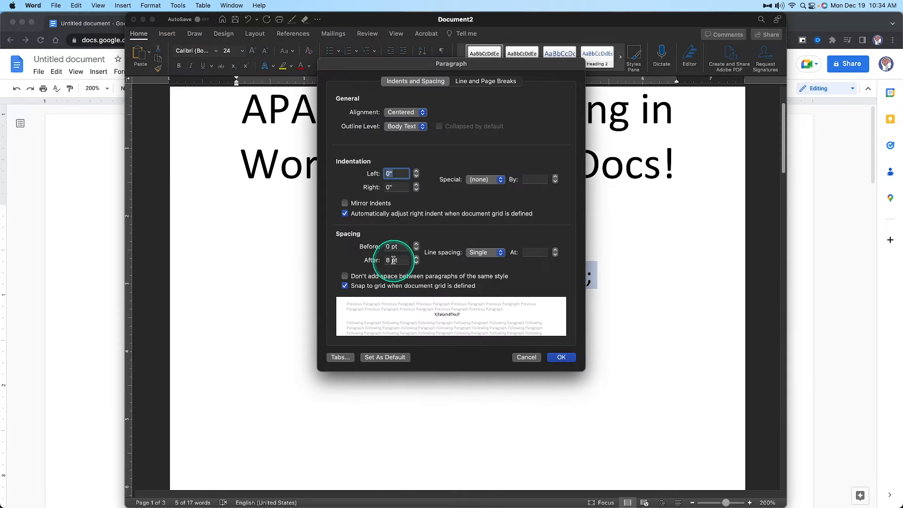
pyautogui.click(388, 260)
pyautogui.press('BackSpace')
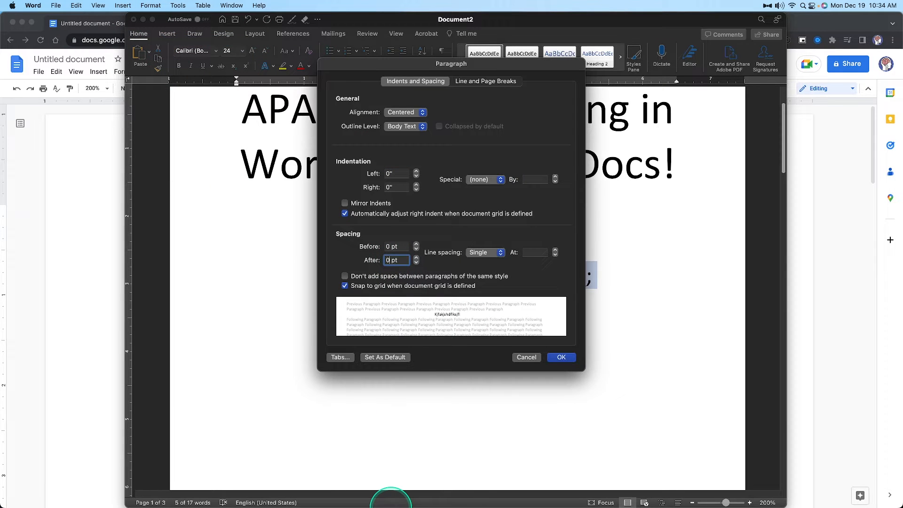
pyautogui.moveTo(498, 55); pyautogui.dragTo(208, 71)
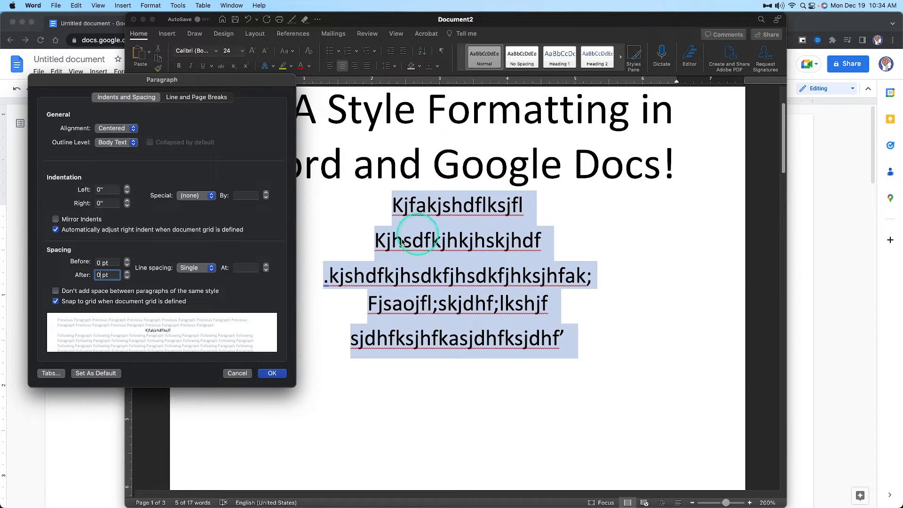
pyautogui.click(273, 373)
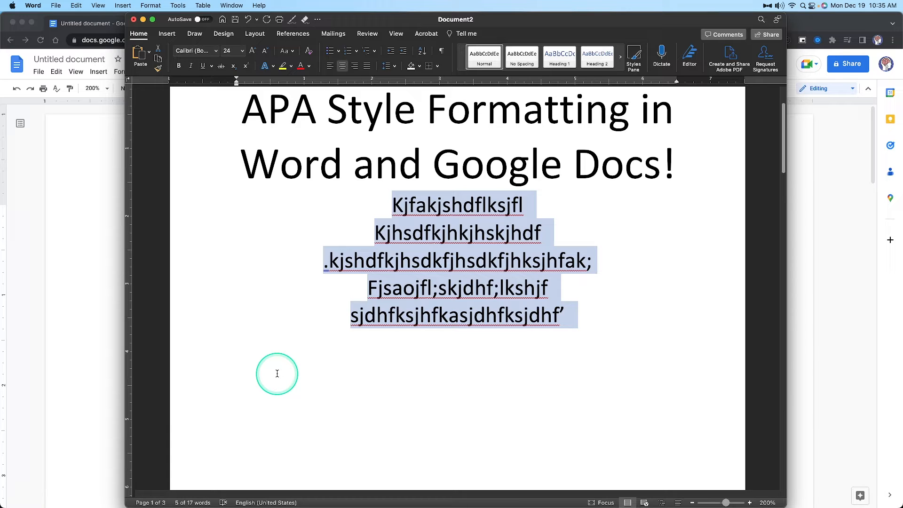
# Switch to the Google Docs document and complete the line This is a paragraph below the APA formatting line
pyautogui.click(99, 224)
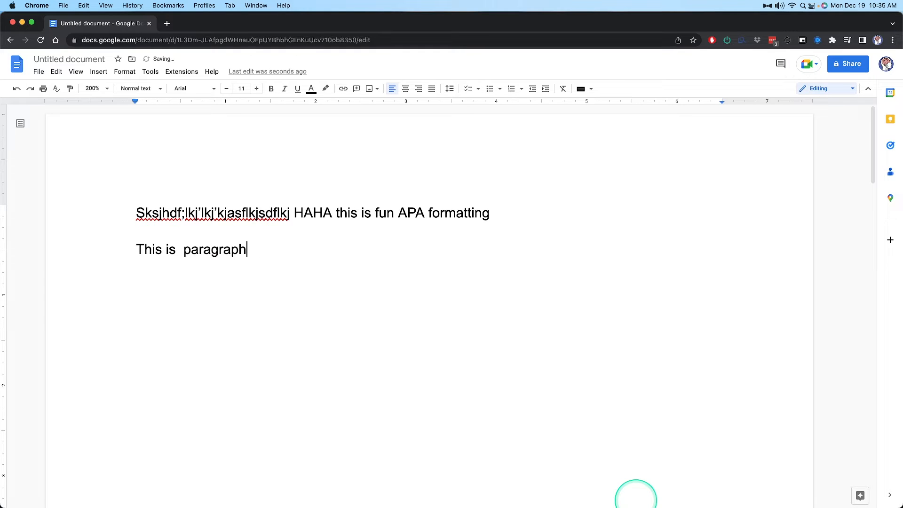
pyautogui.click(180, 249)
pyautogui.write('a')
pyautogui.click(268, 258)
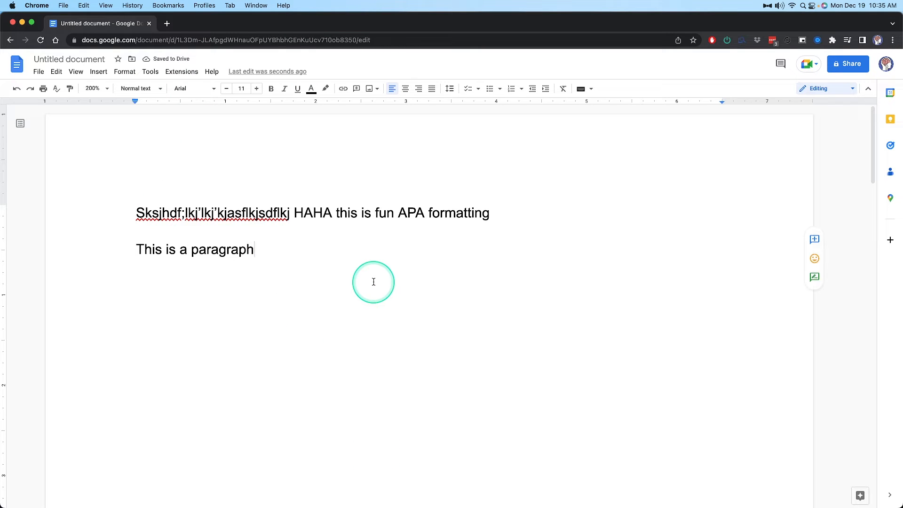
# Set the line spacing of the This is a paragraph line to single
pyautogui.click(125, 71)
pyautogui.moveTo(137, 106)
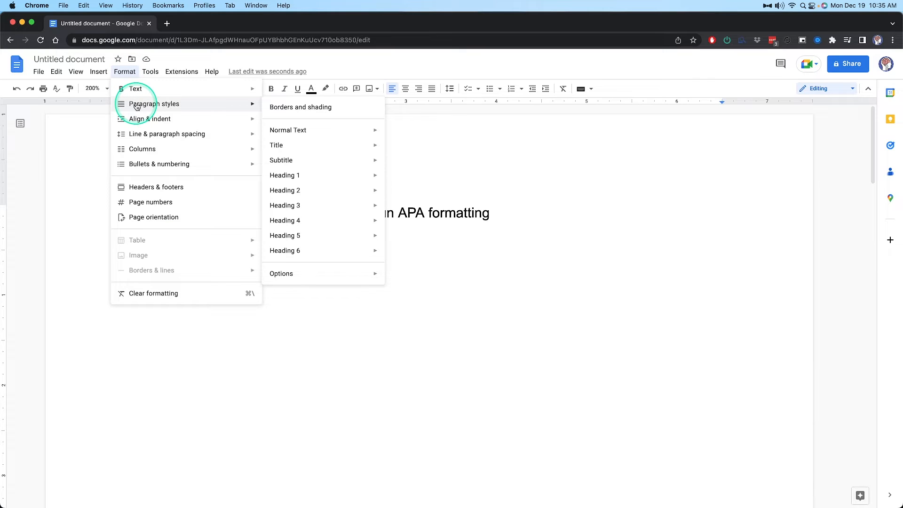
pyautogui.moveTo(332, 130)
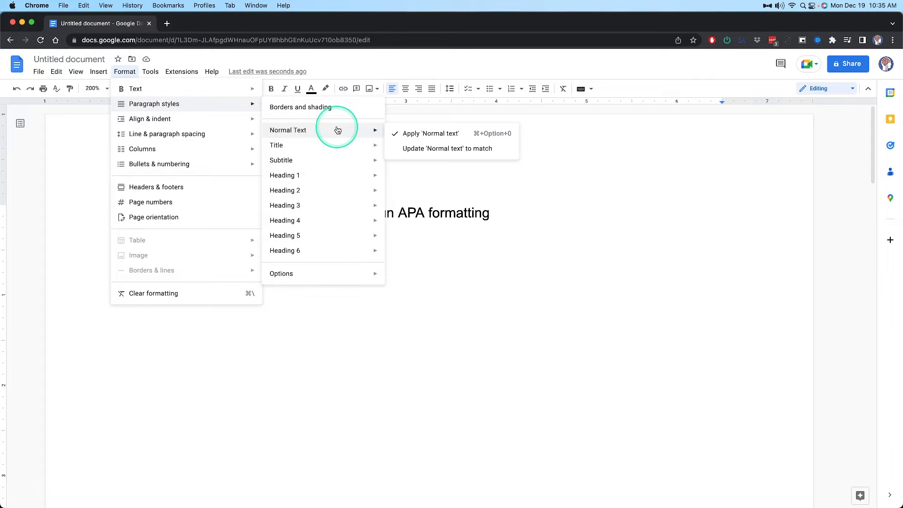
pyautogui.moveTo(359, 274)
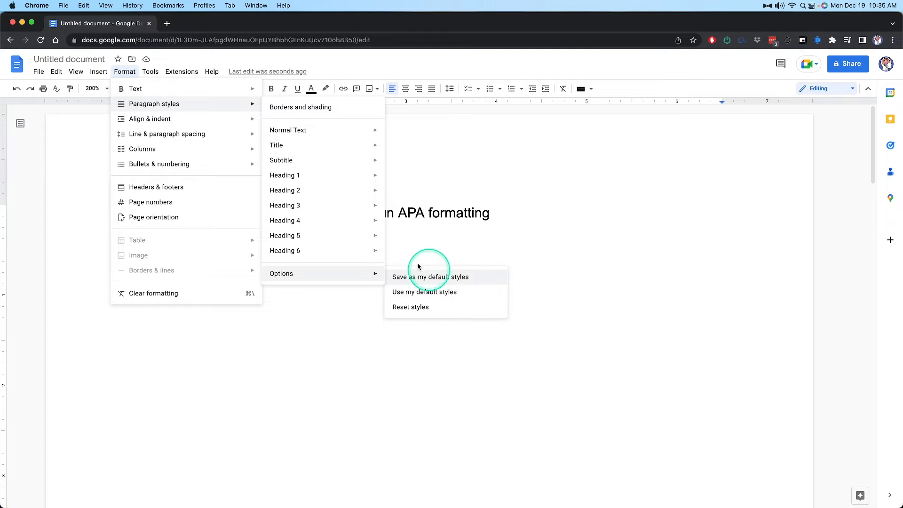
pyautogui.moveTo(203, 133)
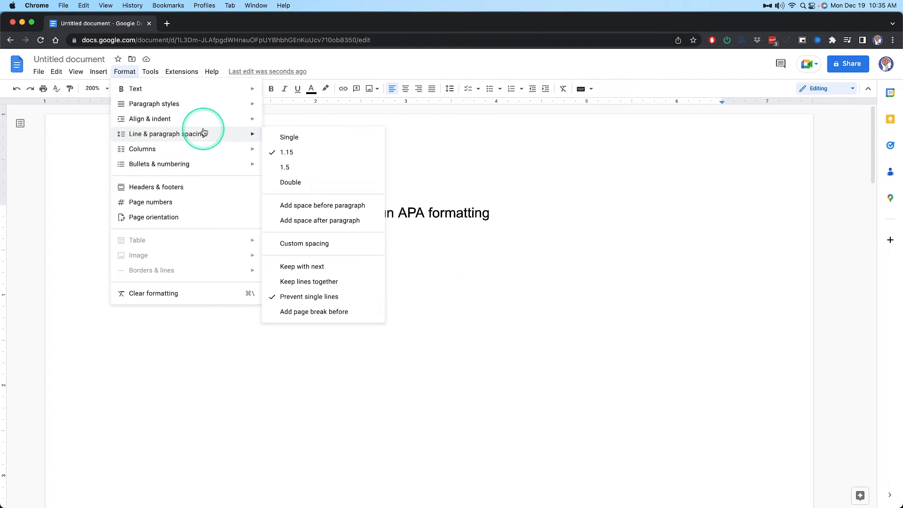
pyautogui.click(289, 153)
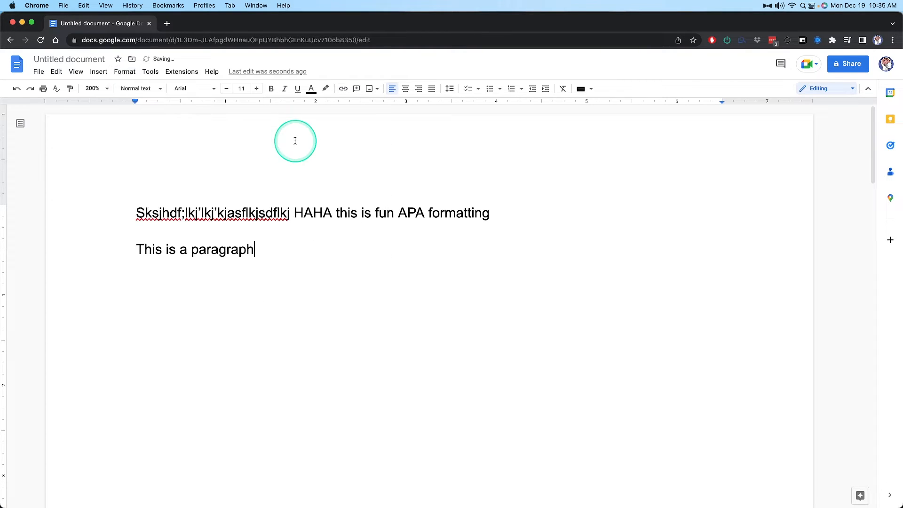
# Apply custom spacing after the This is a paragraph line and write four filler lines from \l;skidhf;lkshjdf to ;lksjhdflksj below it
pyautogui.click(125, 72)
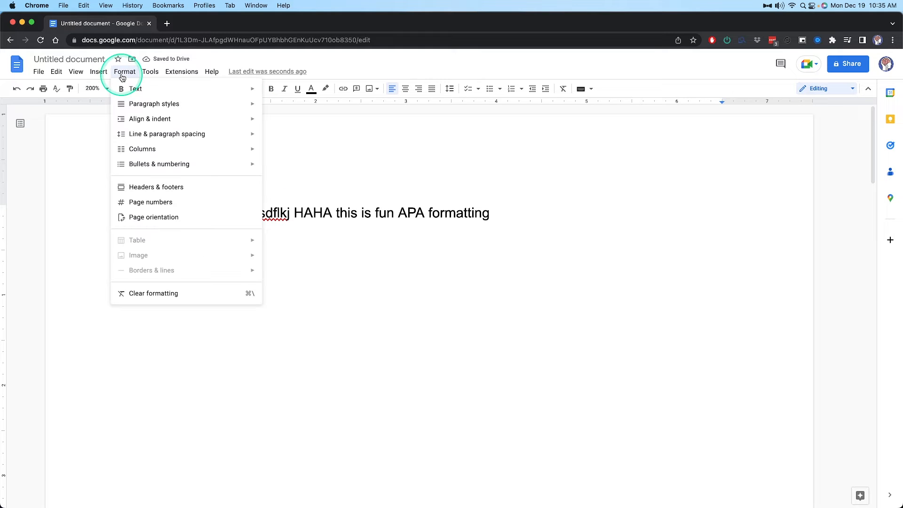
pyautogui.moveTo(174, 132)
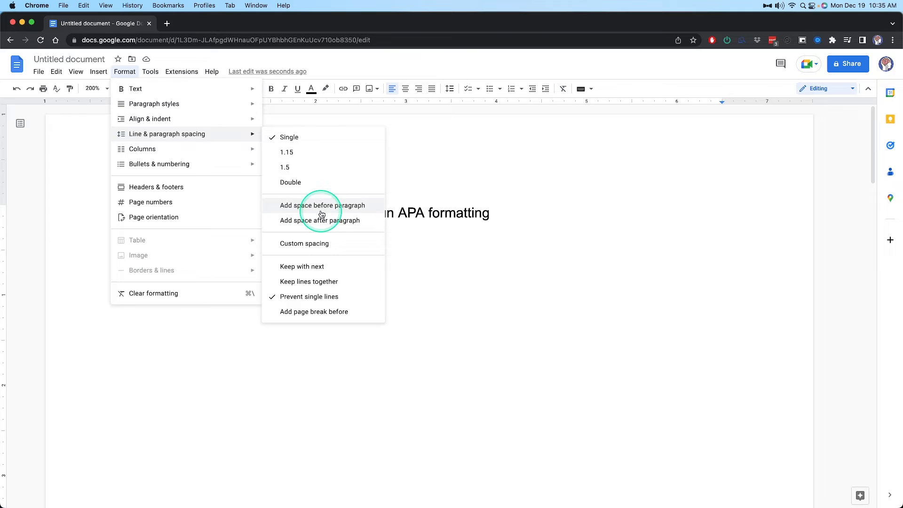
pyautogui.click(308, 243)
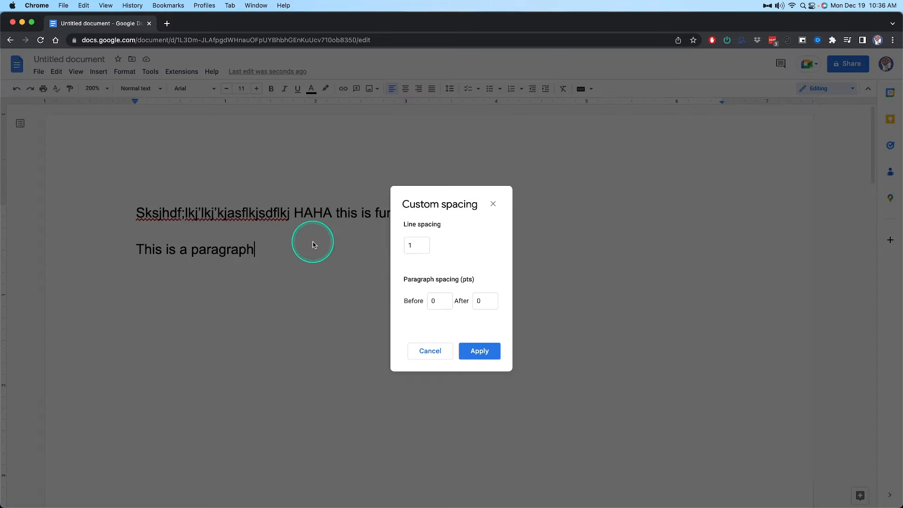
pyautogui.click(481, 301)
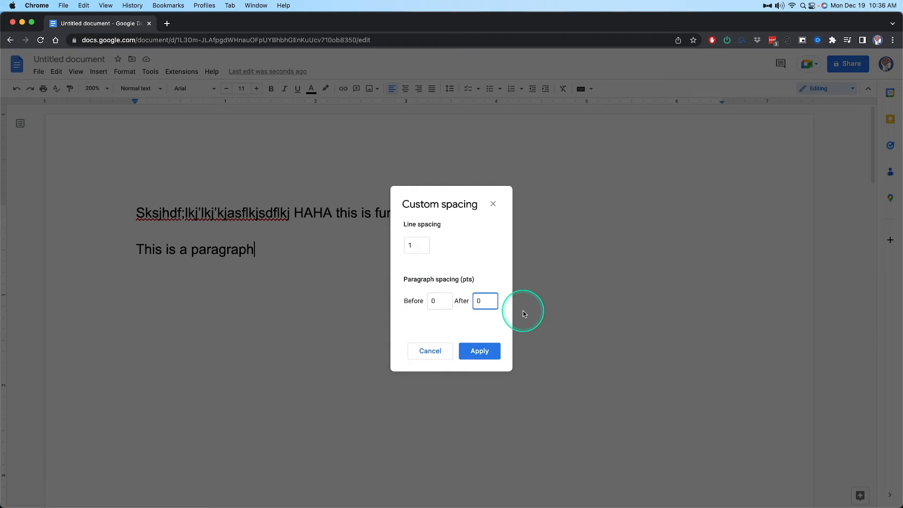
pyautogui.click(481, 351)
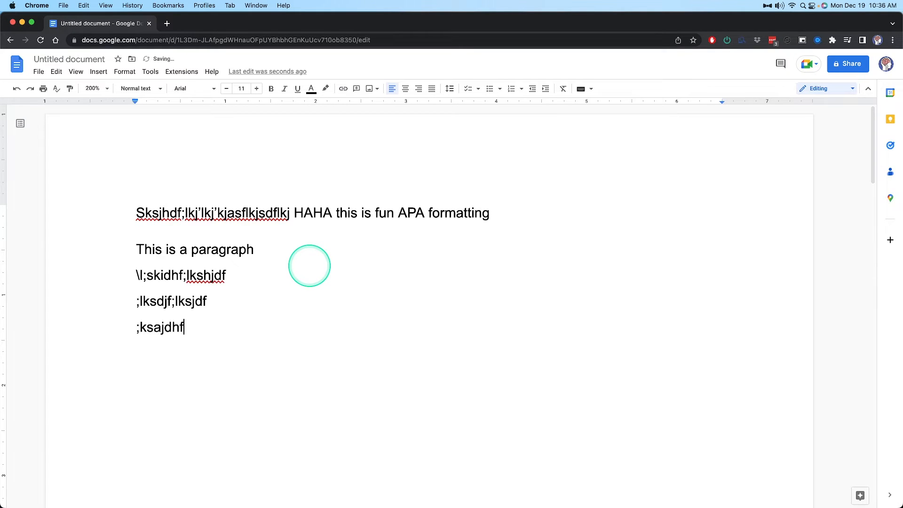
# Set the custom paragraph spacing after This is a paragraph and the four filler lines to 0 pt
pyautogui.moveTo(208, 355); pyautogui.dragTo(115, 238)
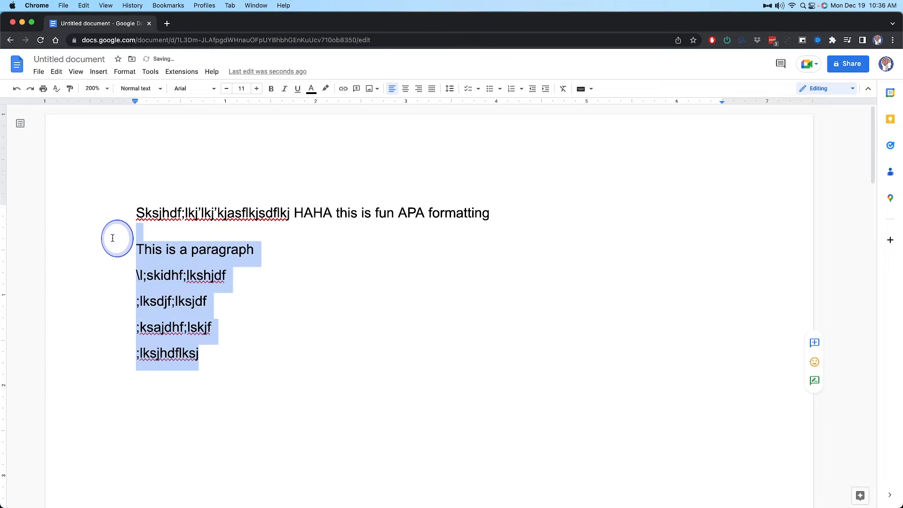
pyautogui.click(124, 72)
pyautogui.moveTo(181, 141)
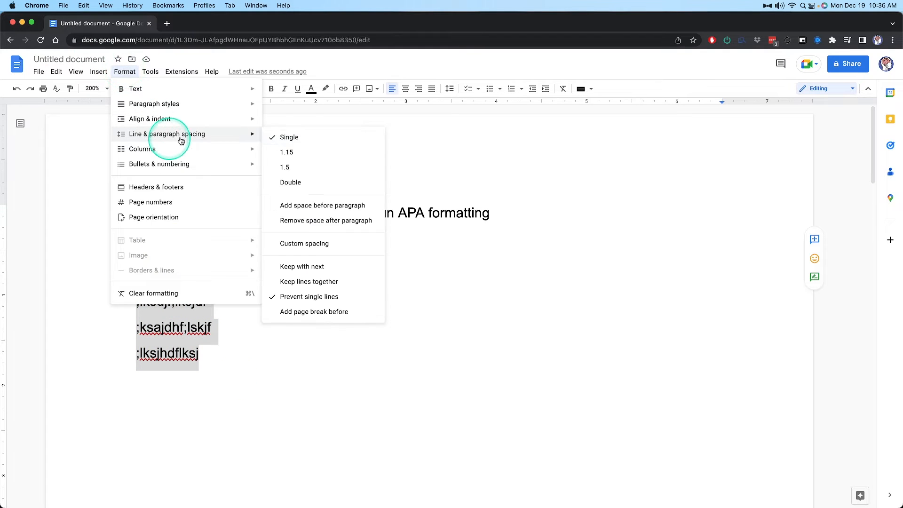
pyautogui.click(357, 243)
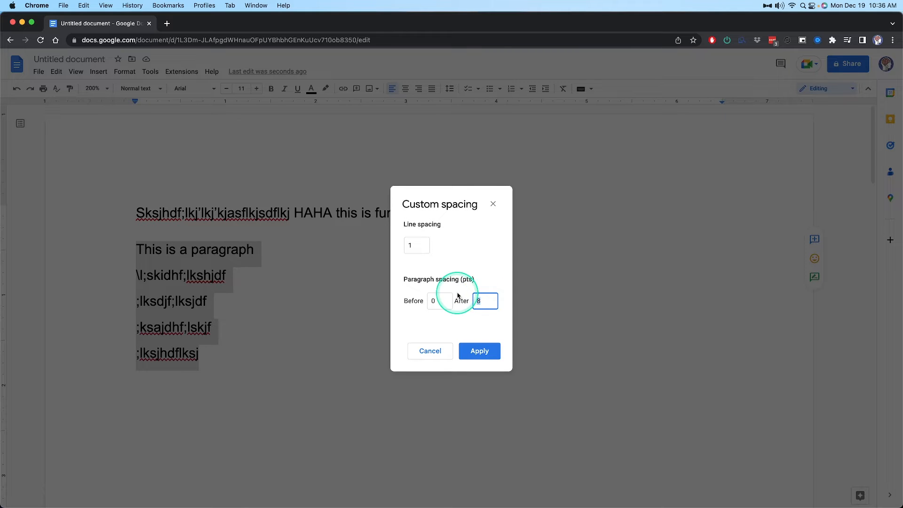
pyautogui.click(478, 352)
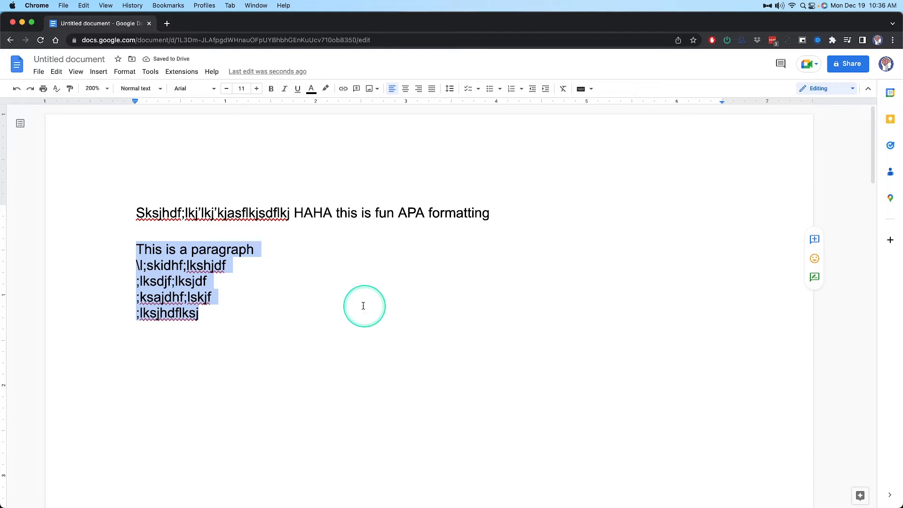
# Review the custom spacing settings of the selected paragraphs, close them without applying anything and clear the selection
pyautogui.click(99, 72)
pyautogui.moveTo(125, 71)
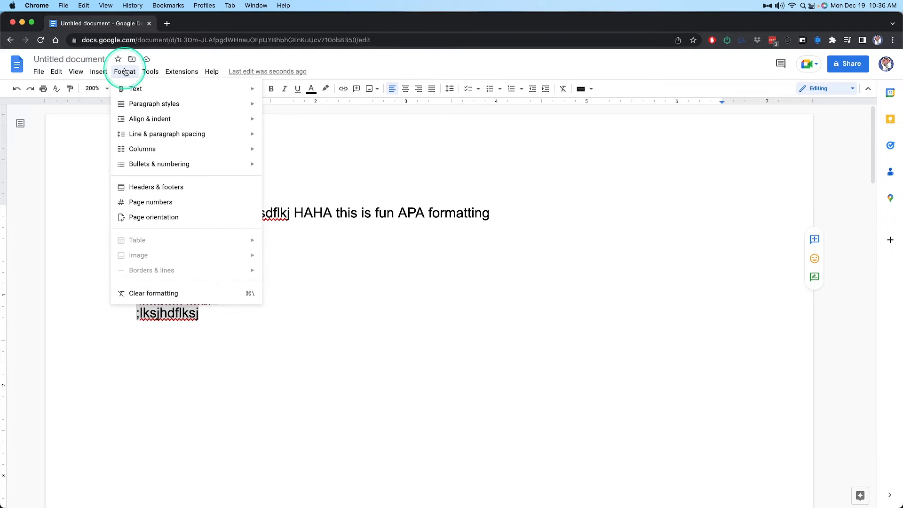
pyautogui.moveTo(187, 134)
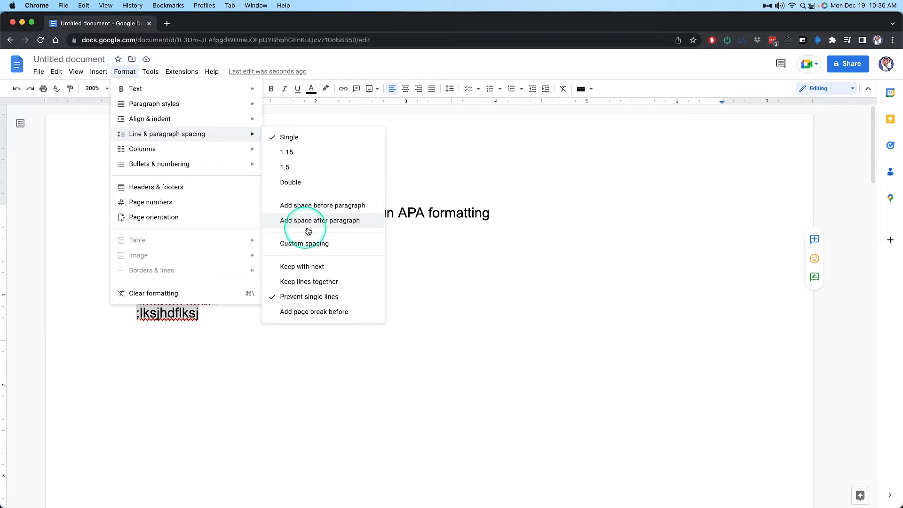
pyautogui.click(303, 243)
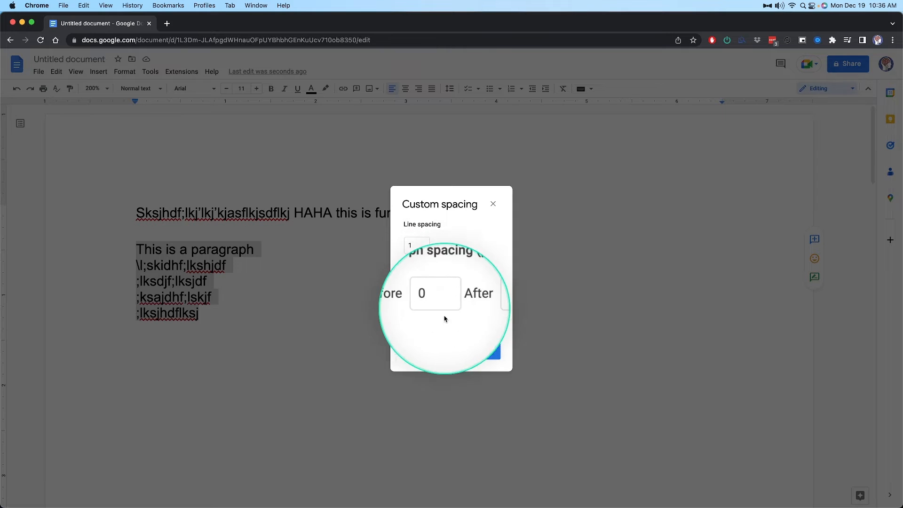
pyautogui.click(428, 360)
pyautogui.click(348, 350)
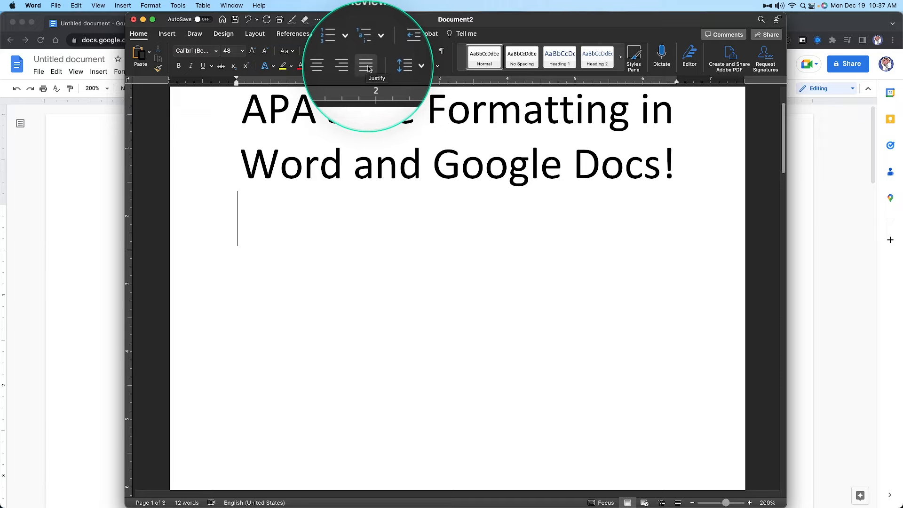
# Switch back to the Word document, open the title page's header for editing and look over the headers and footers of the pages
pyautogui.click(101, 289)
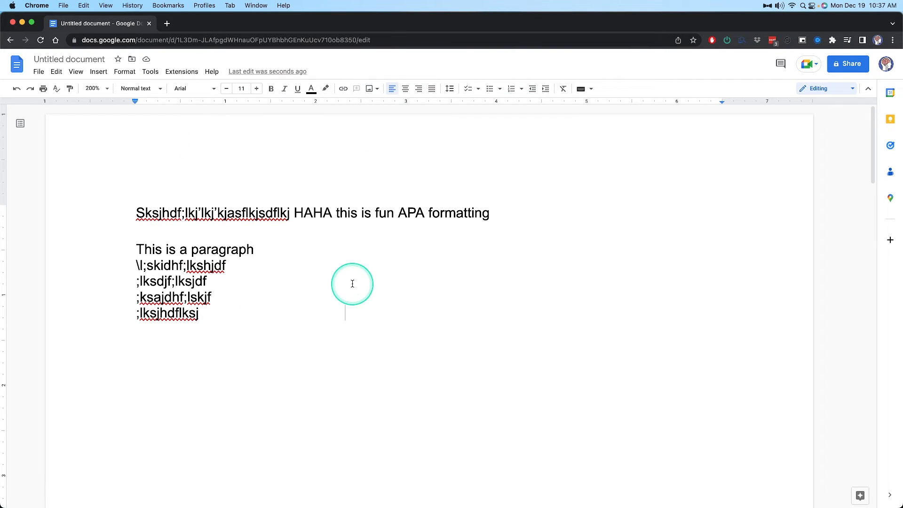
pyautogui.press('super+Tab')
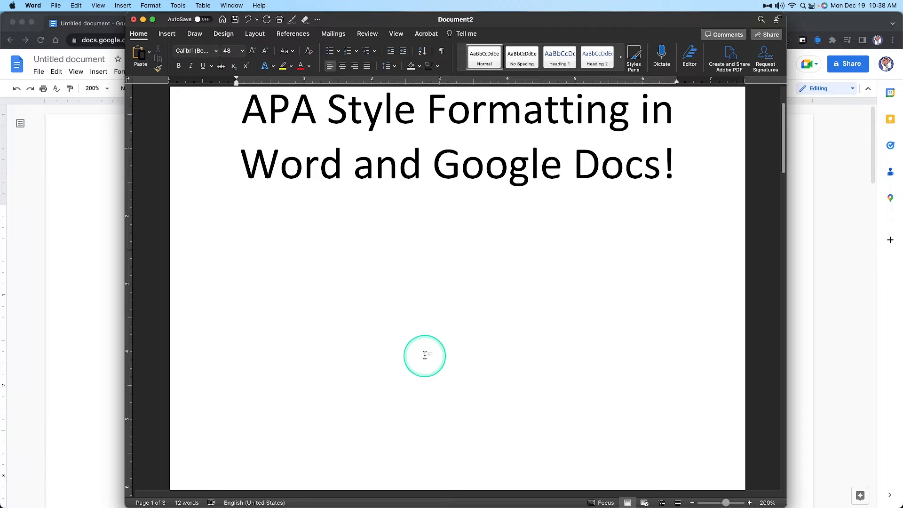
pyautogui.scroll(3, 437, 367)
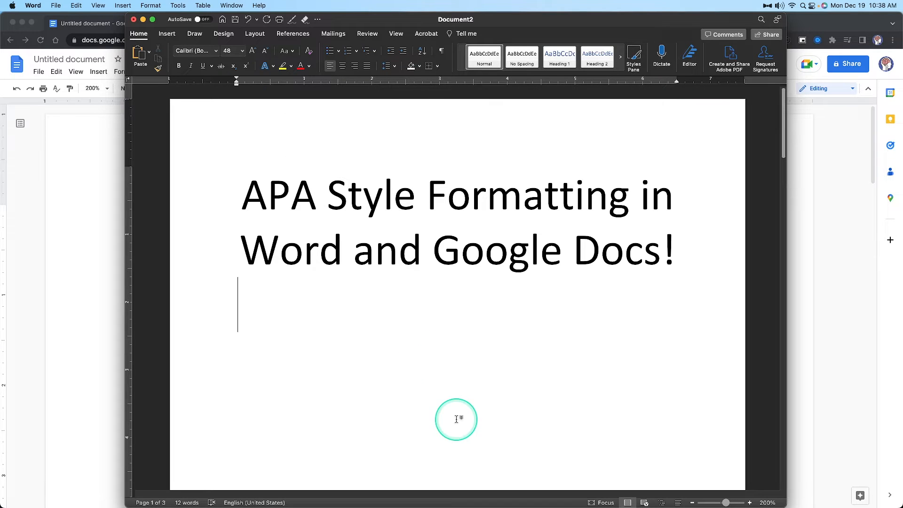
pyautogui.doubleClick(434, 129)
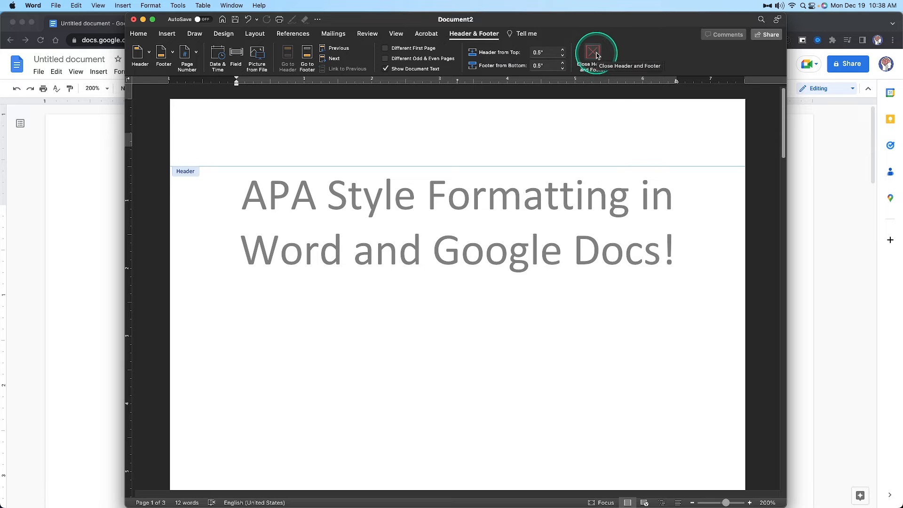
pyautogui.scroll(-15, 596, 191)
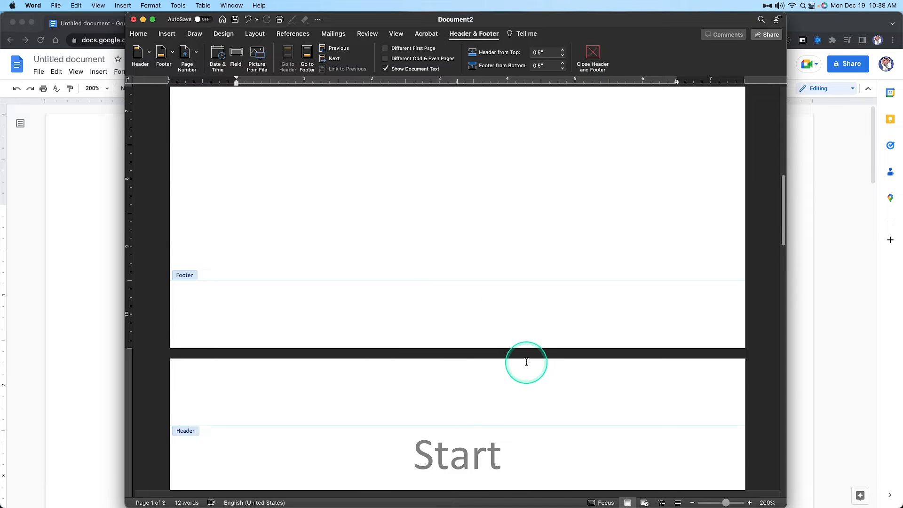
pyautogui.scroll(10, 587, 353)
pyautogui.scroll(-14, 528, 228)
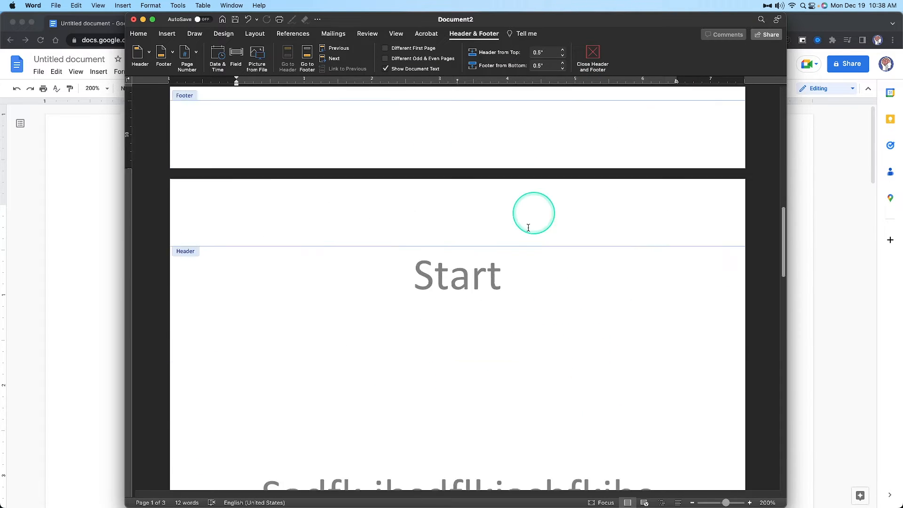
# Turn on a different first page and compare the first page's header and footer with the second page's header
pyautogui.scroll(12, 529, 228)
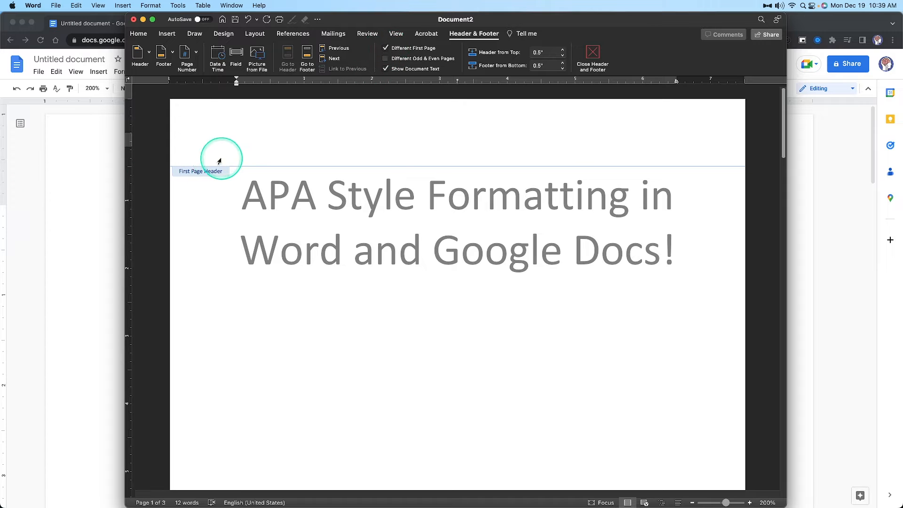
pyautogui.scroll(-10, 202, 167)
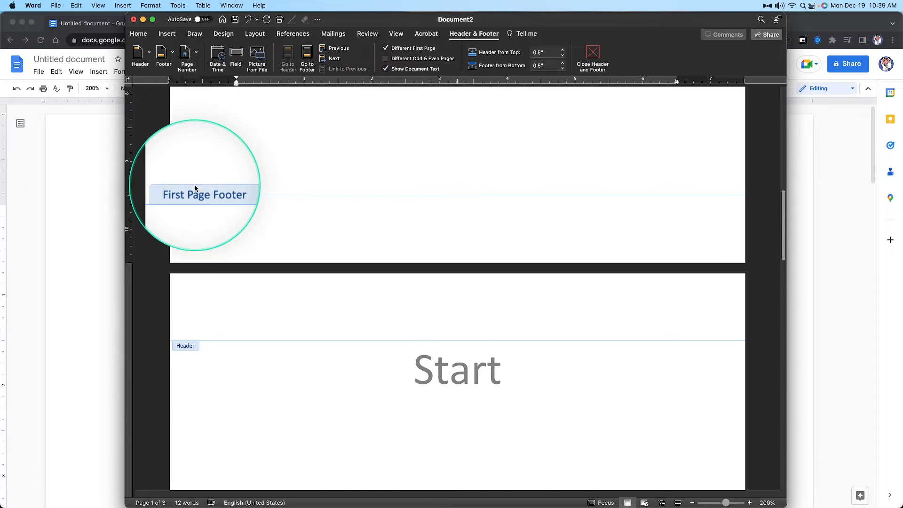
pyautogui.click(197, 220)
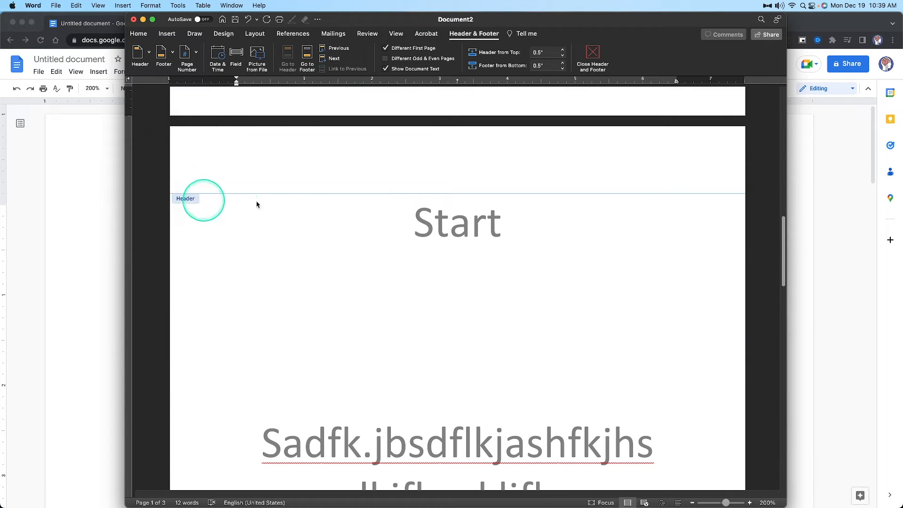
pyautogui.click(597, 278)
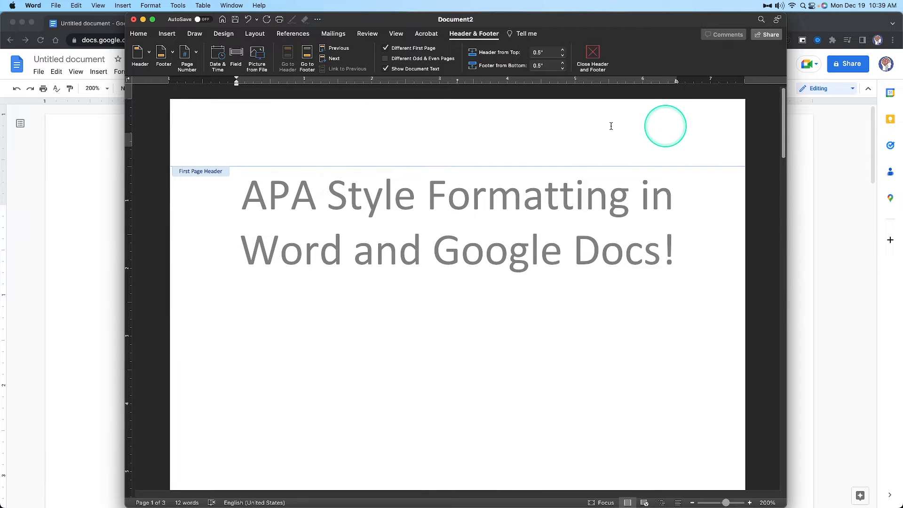
pyautogui.scroll(-8, 643, 148)
pyautogui.scroll(-15, 642, 148)
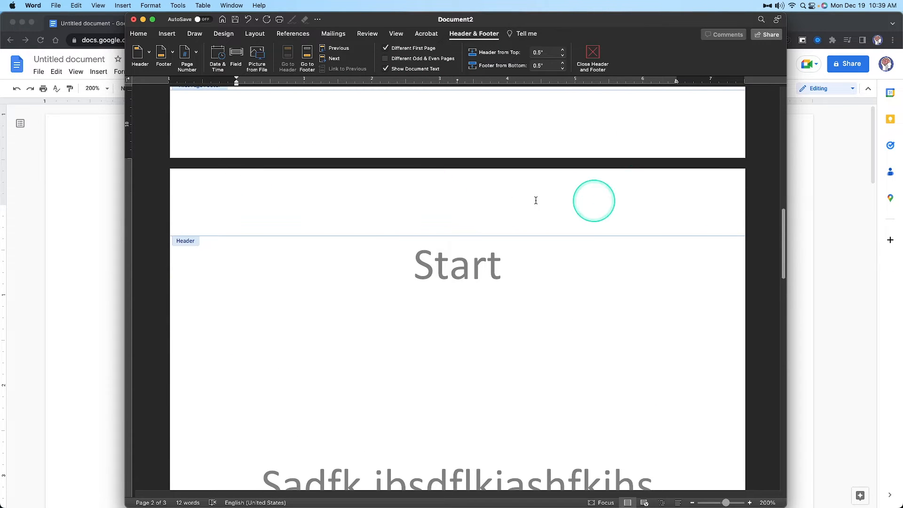
pyautogui.scroll(2, 454, 212)
pyautogui.scroll(-5, 454, 213)
pyautogui.scroll(20, 456, 211)
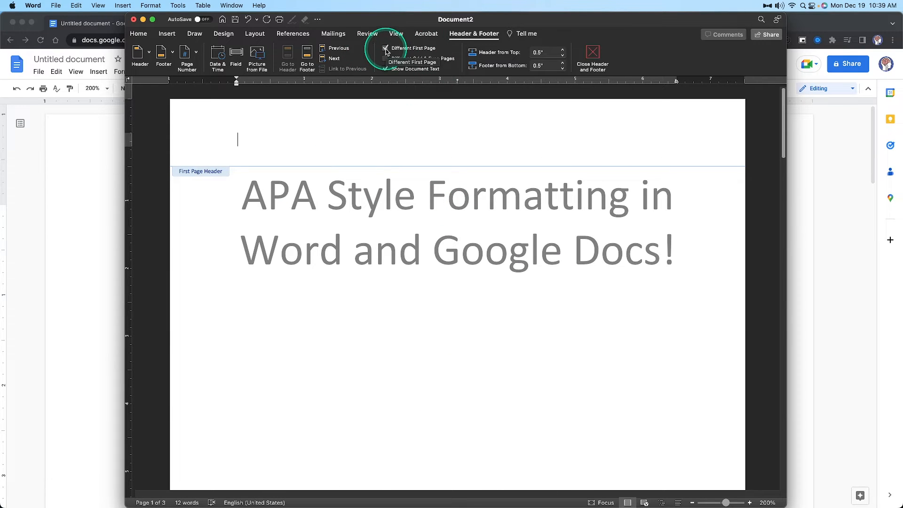
# Write D;kfjslkfjs in the first page header, then switch Different First Page off, on and off again to compare the headers
pyautogui.write('D;kfjslkfjs')
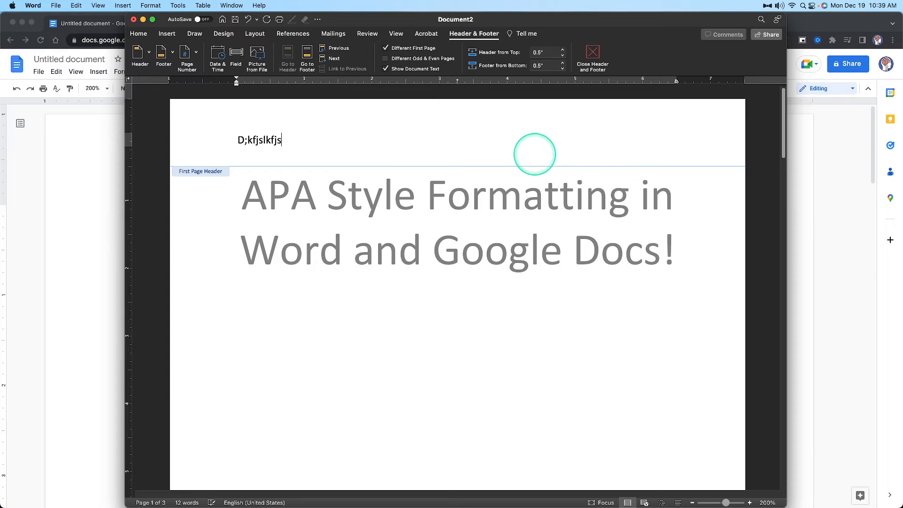
pyautogui.click(413, 48)
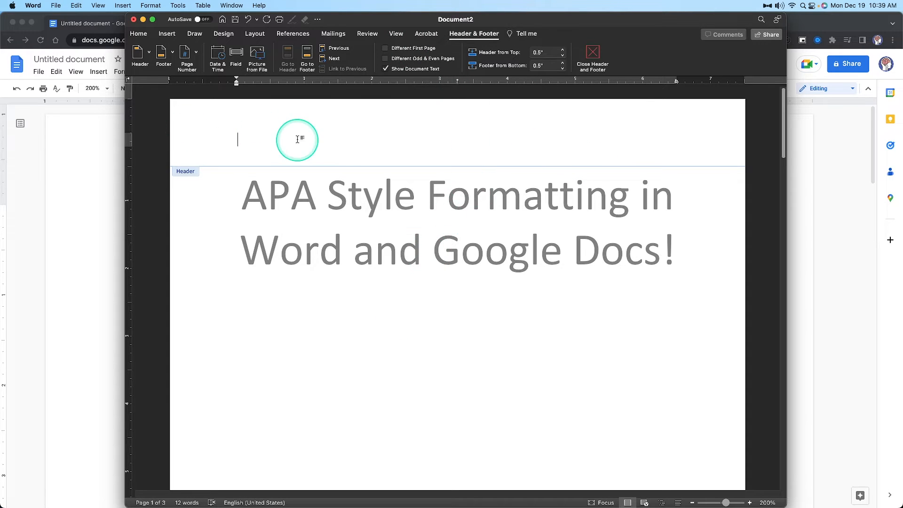
pyautogui.scroll(-15, 372, 207)
pyautogui.scroll(15, 461, 191)
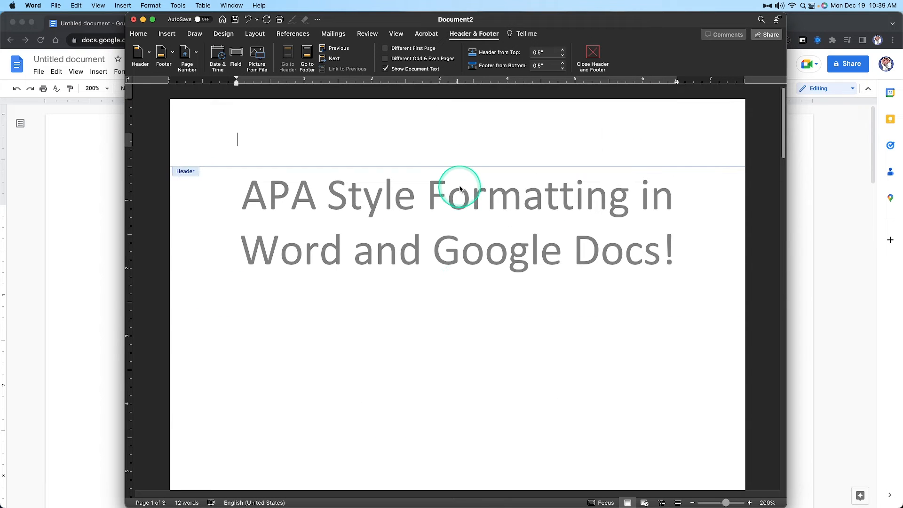
pyautogui.click(405, 48)
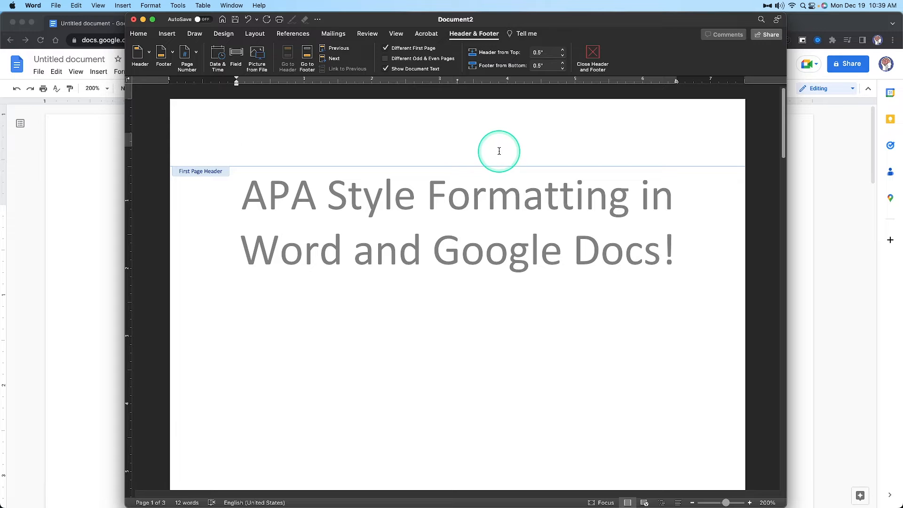
pyautogui.click(405, 48)
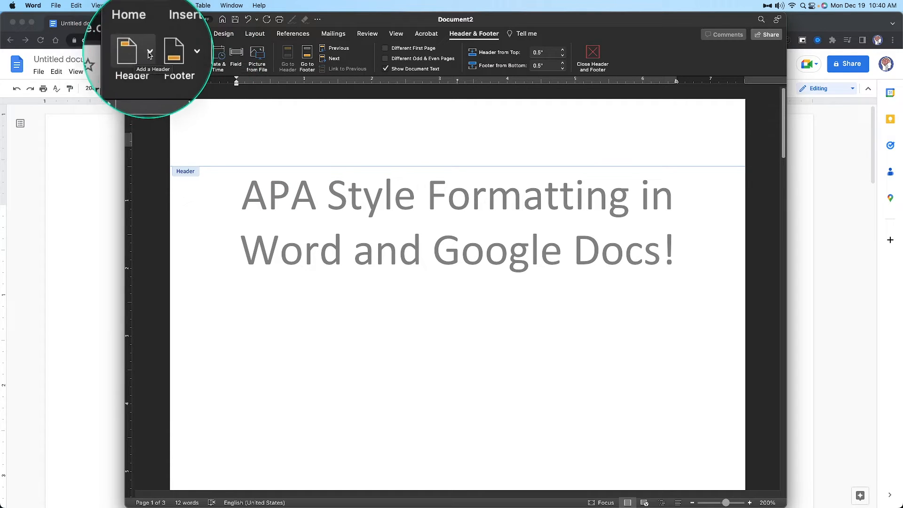
pyautogui.click(148, 54)
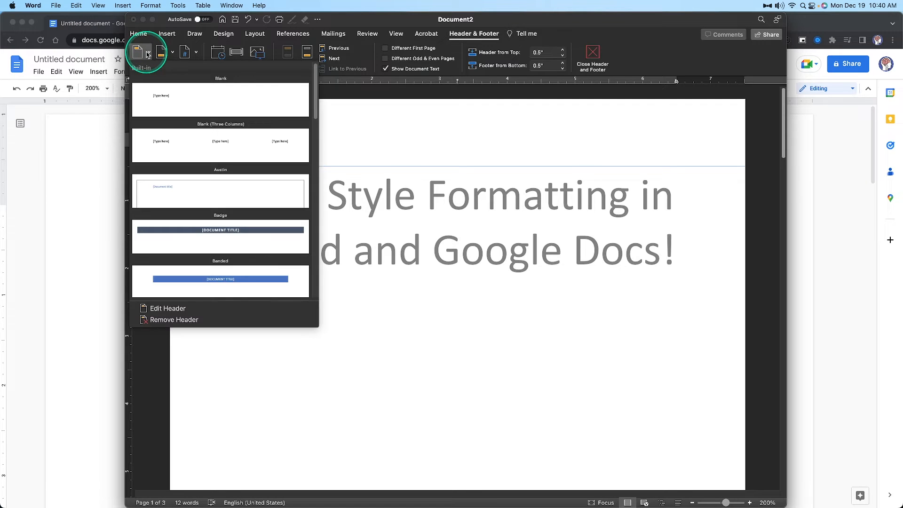
pyautogui.click(168, 55)
pyautogui.click(168, 55)
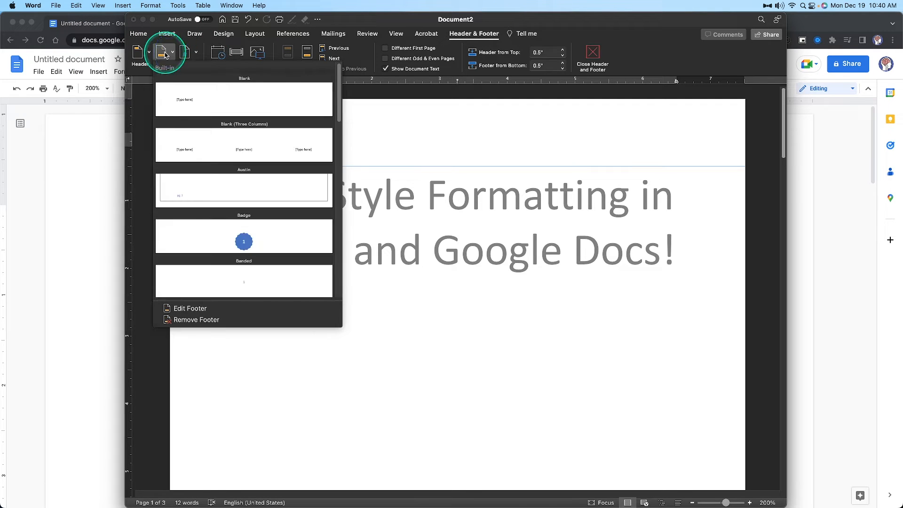
pyautogui.click(199, 55)
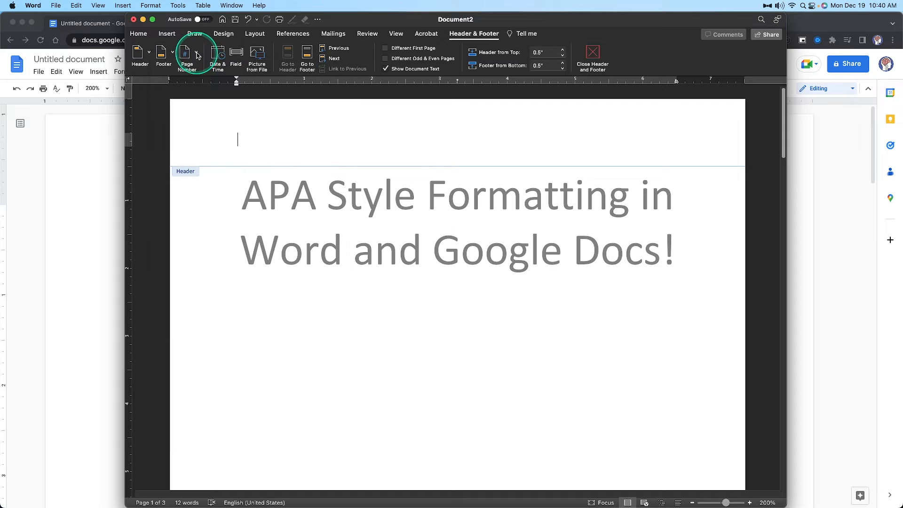
# Insert a right-aligned page number in the header, shown on the first page, keeping the 1, 2, 3 number format
pyautogui.click(196, 55)
pyautogui.click(204, 67)
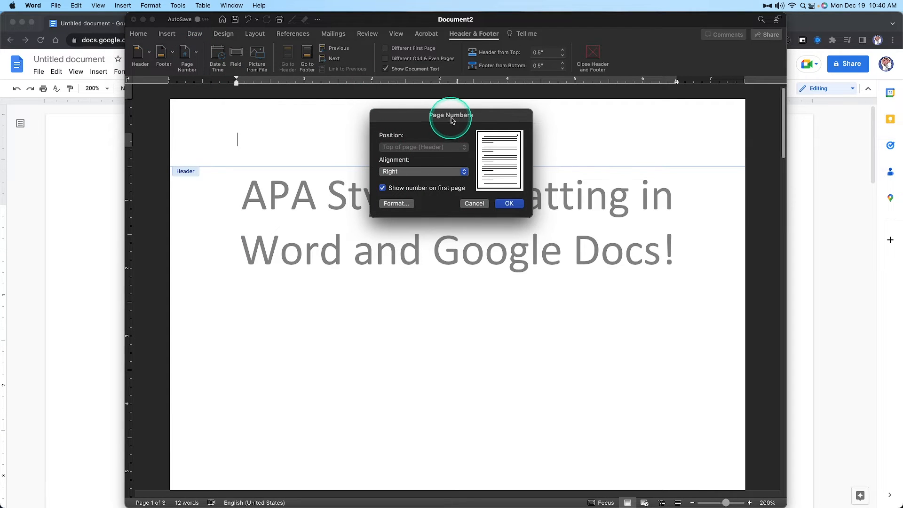
pyautogui.moveTo(447, 124); pyautogui.dragTo(462, 188)
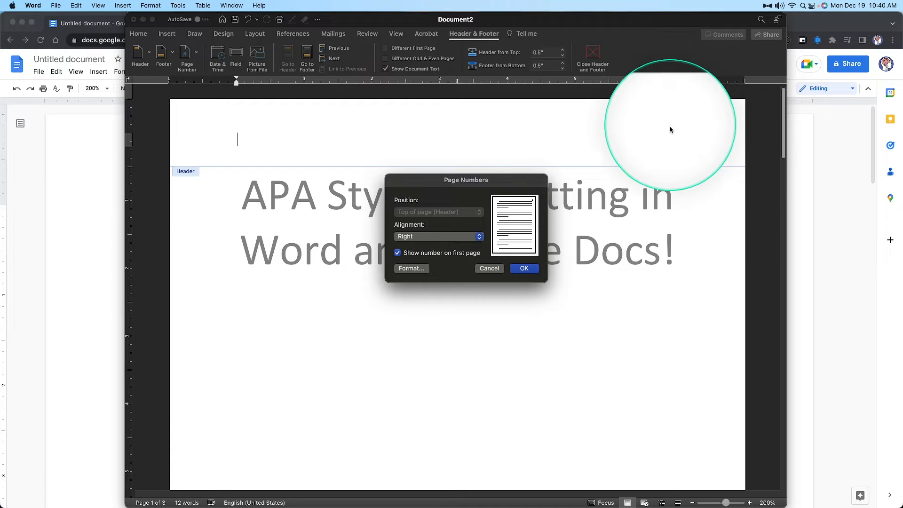
pyautogui.click(410, 268)
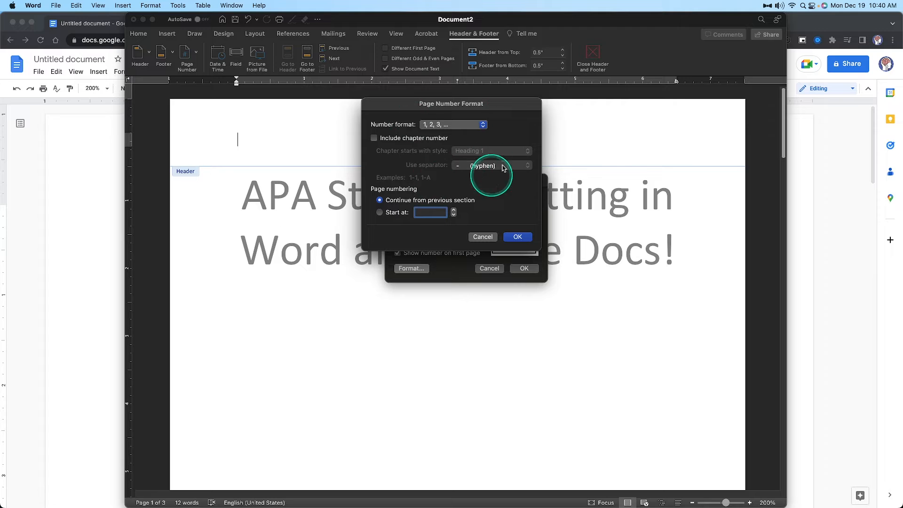
pyautogui.click(451, 124)
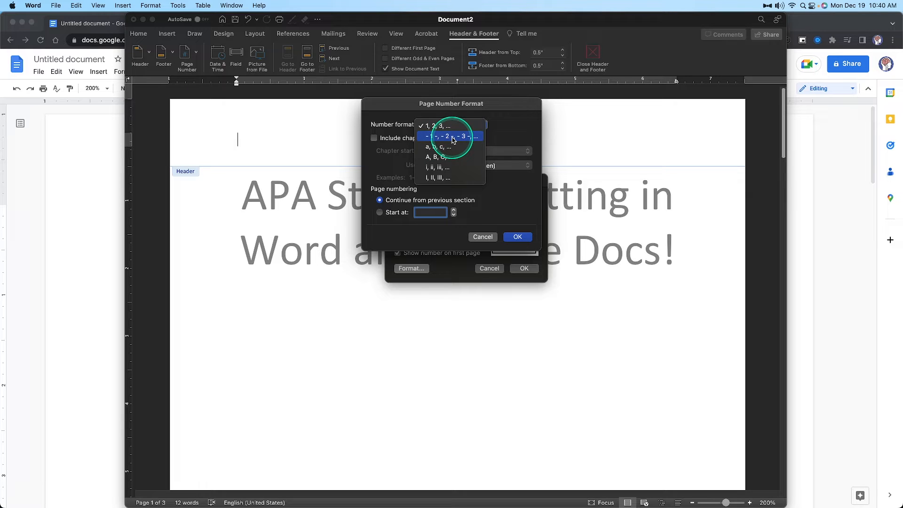
pyautogui.click(511, 195)
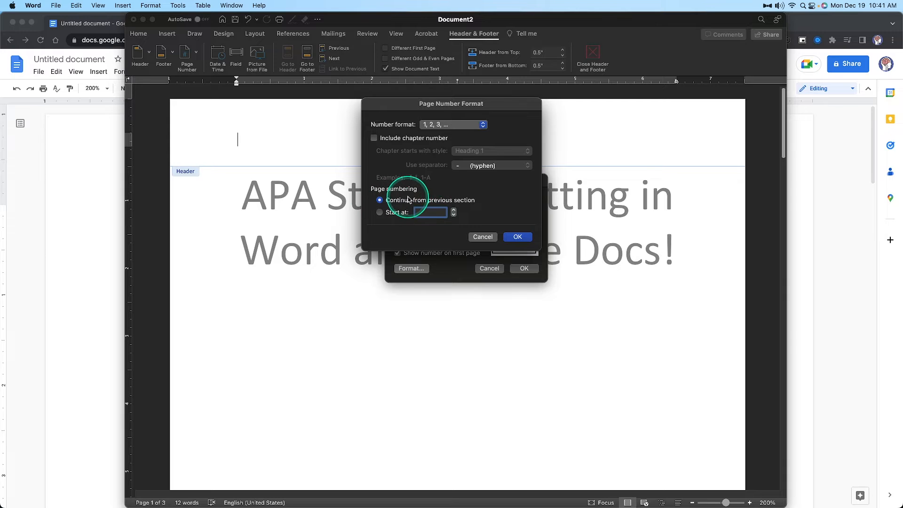
pyautogui.click(469, 125)
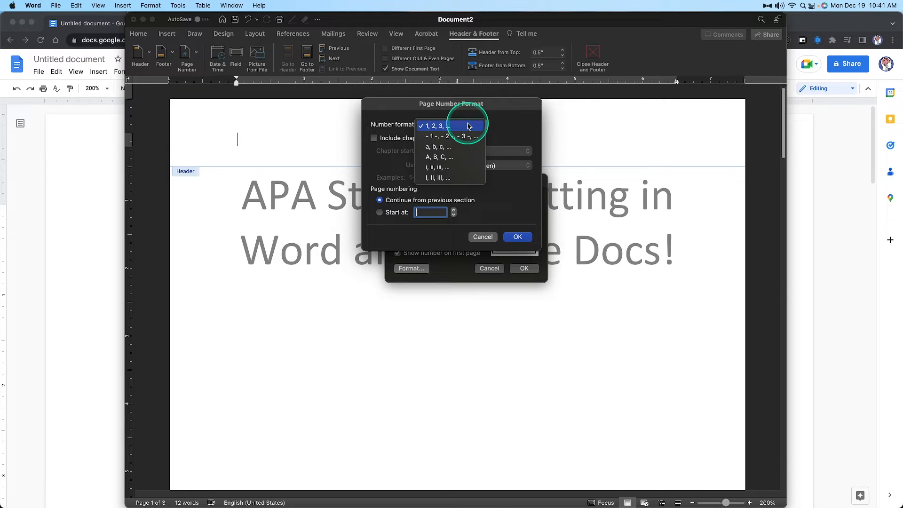
pyautogui.click(507, 126)
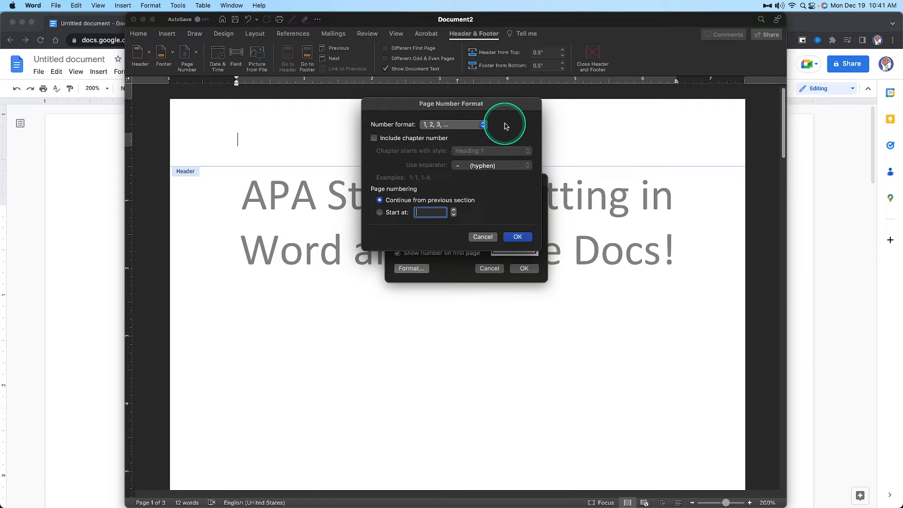
pyautogui.click(481, 238)
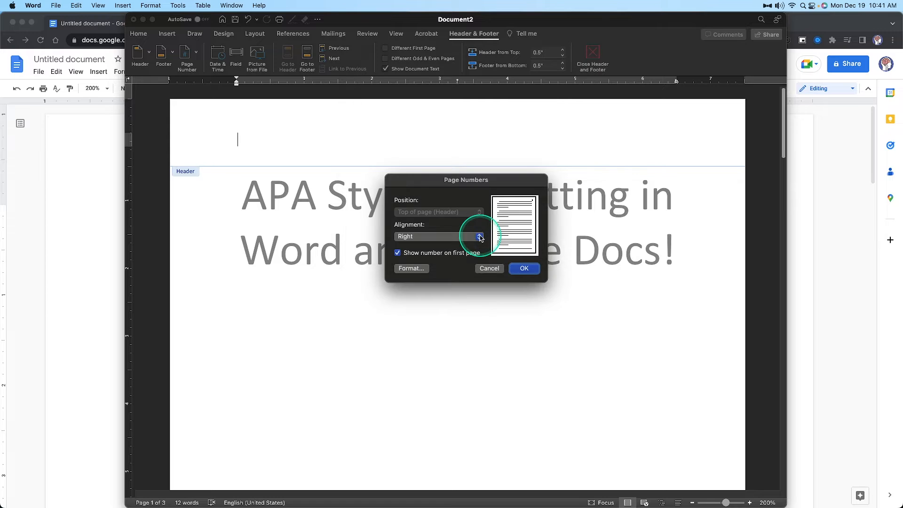
pyautogui.click(525, 269)
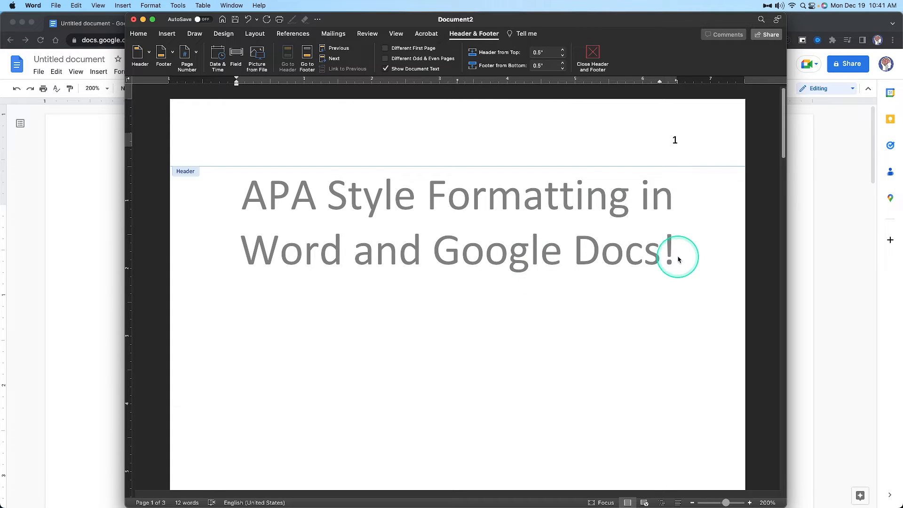
# Leave header editing and set the font of the title APA Style Formatting in Word and Google Docs! to Times New Roman
pyautogui.doubleClick(662, 253)
pyautogui.moveTo(662, 249); pyautogui.dragTo(259, 182)
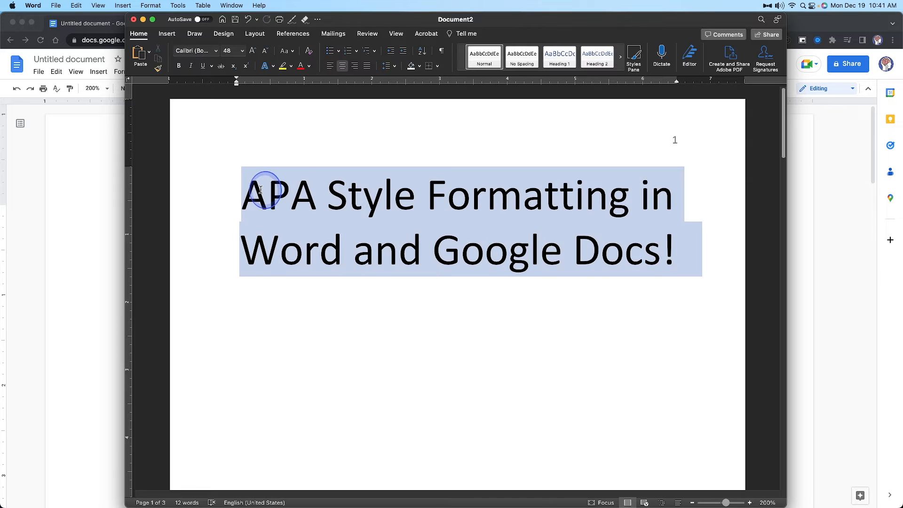
pyautogui.click(186, 51)
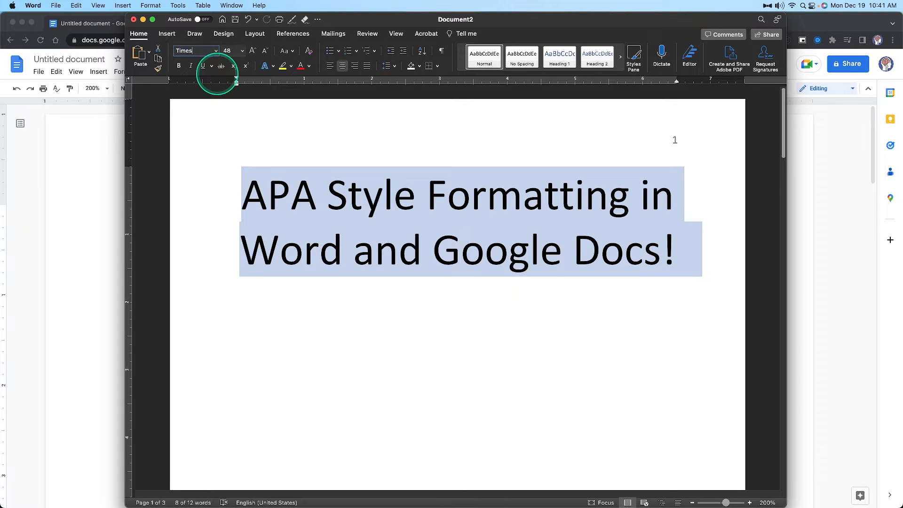
pyautogui.press('Return')
pyautogui.click(499, 293)
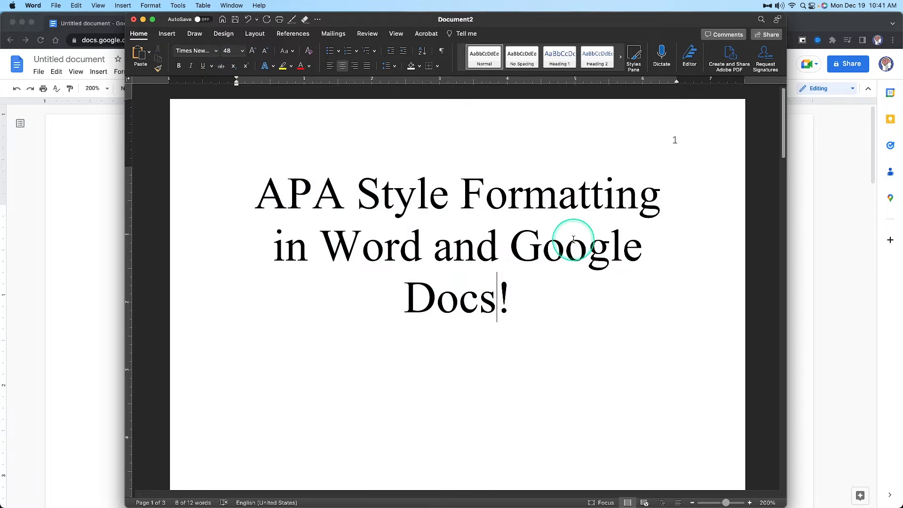
# Set the header page number's font to Times New Roman, close header editing and look over the pages
pyautogui.doubleClick(674, 139)
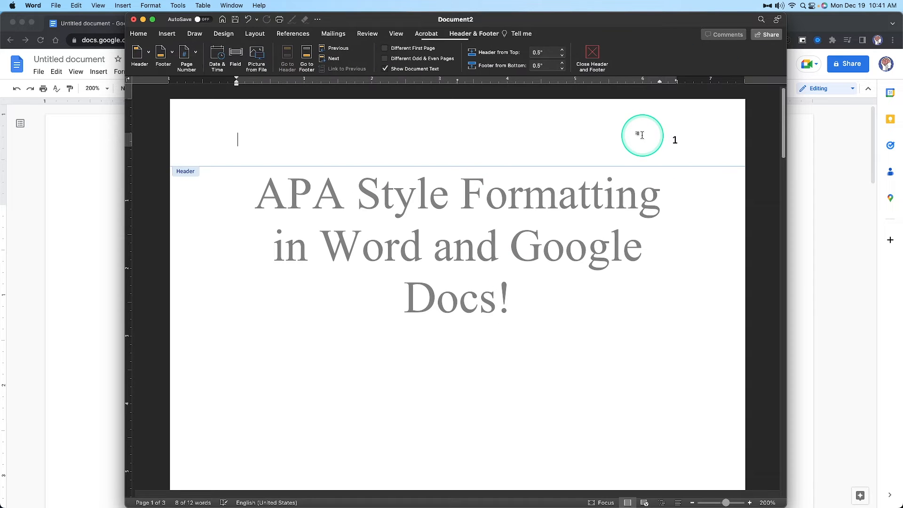
pyautogui.click(675, 140)
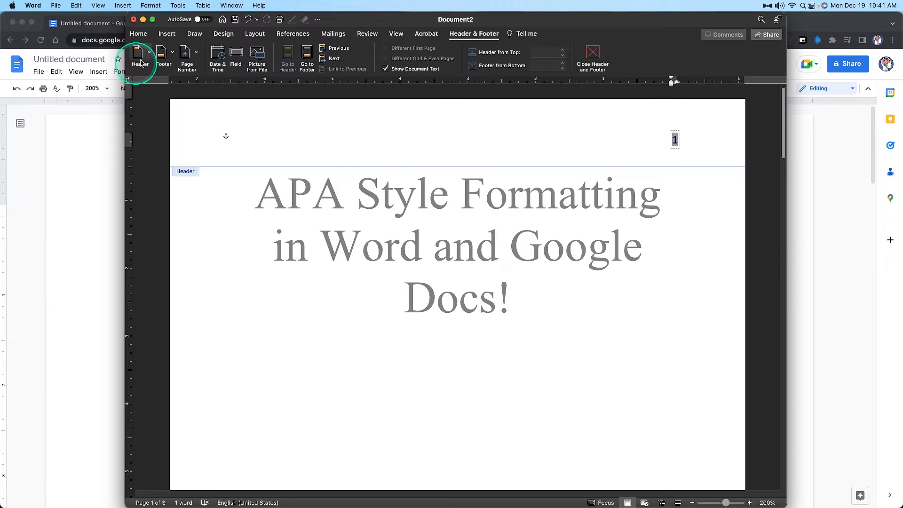
pyautogui.click(138, 33)
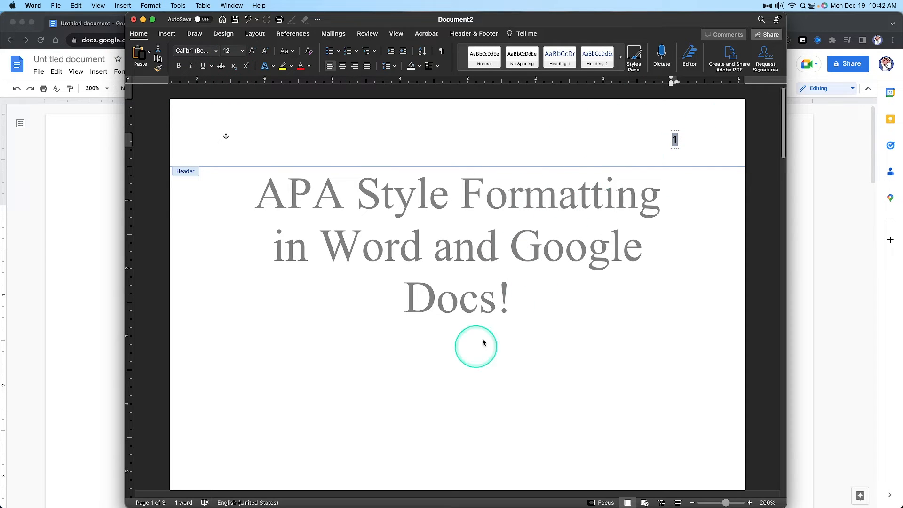
pyautogui.click(216, 51)
pyautogui.moveTo(224, 133)
pyautogui.click(418, 136)
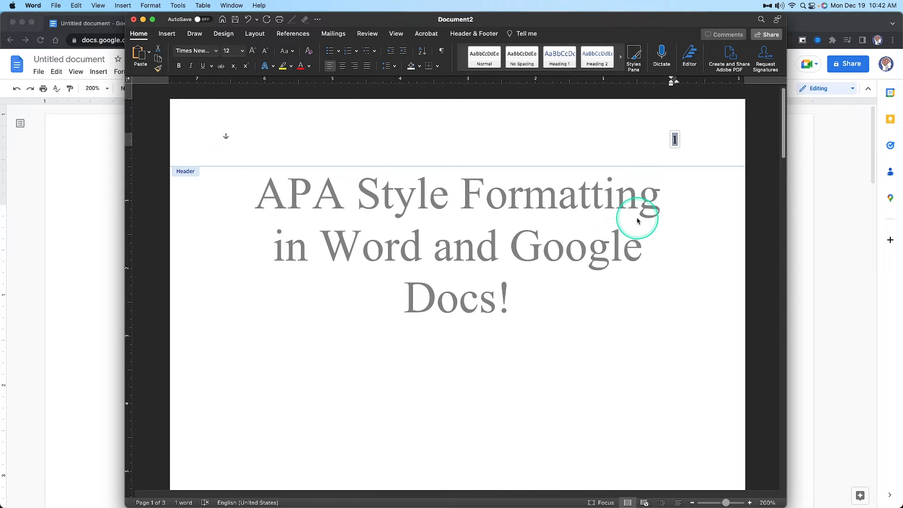
pyautogui.click(476, 35)
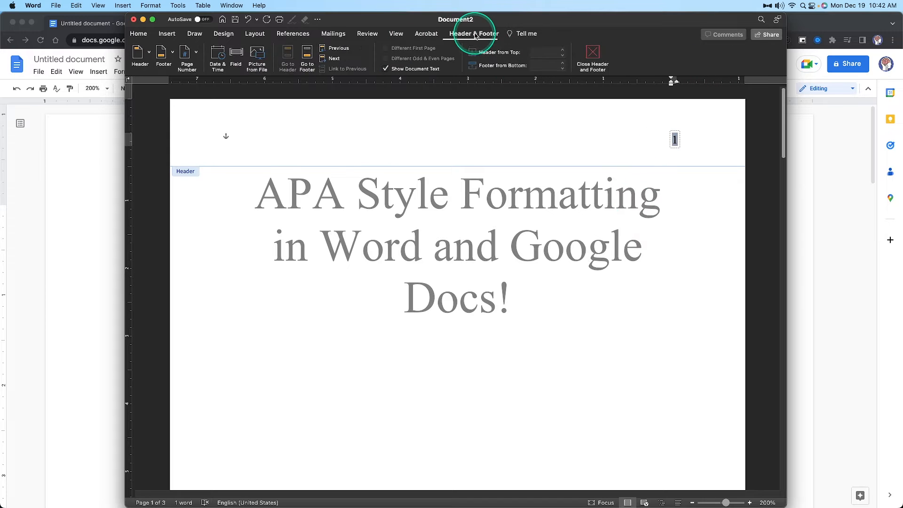
pyautogui.click(592, 56)
pyautogui.click(569, 331)
pyautogui.scroll(-20, 568, 332)
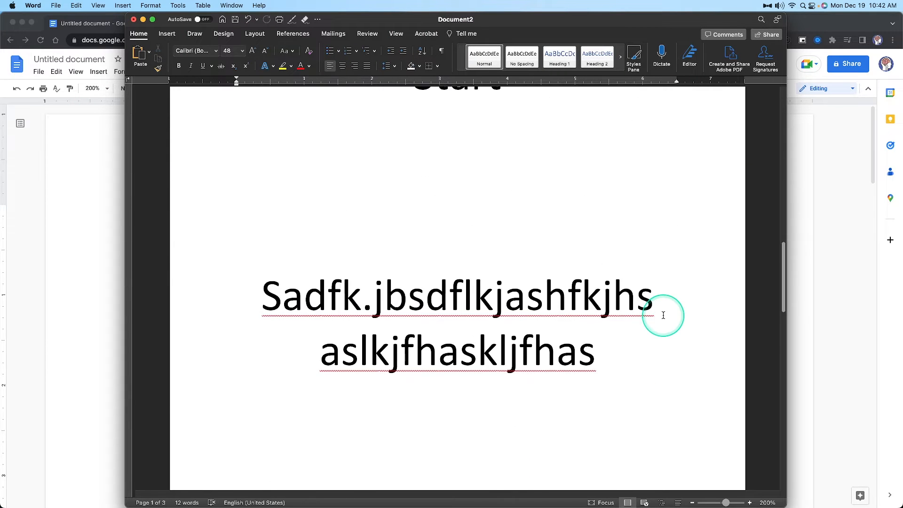
pyautogui.scroll(20, 663, 315)
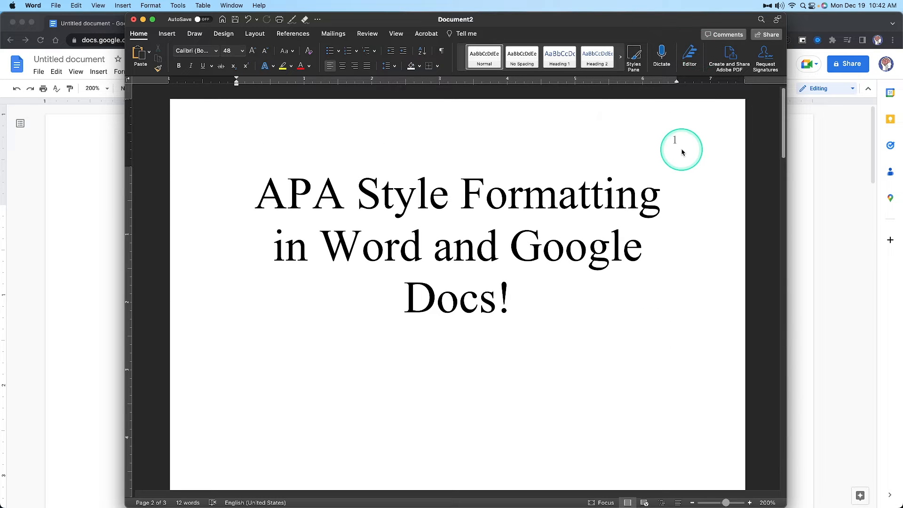
pyautogui.click(555, 225)
# Switch to the Google Docs document, insert a page header and dismiss the watermark introduction
pyautogui.click(91, 425)
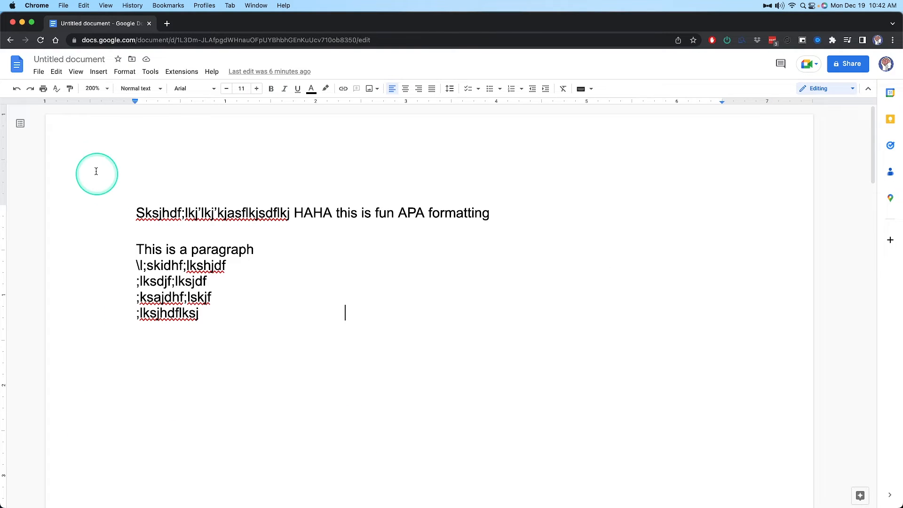
pyautogui.click(77, 72)
pyautogui.click(100, 72)
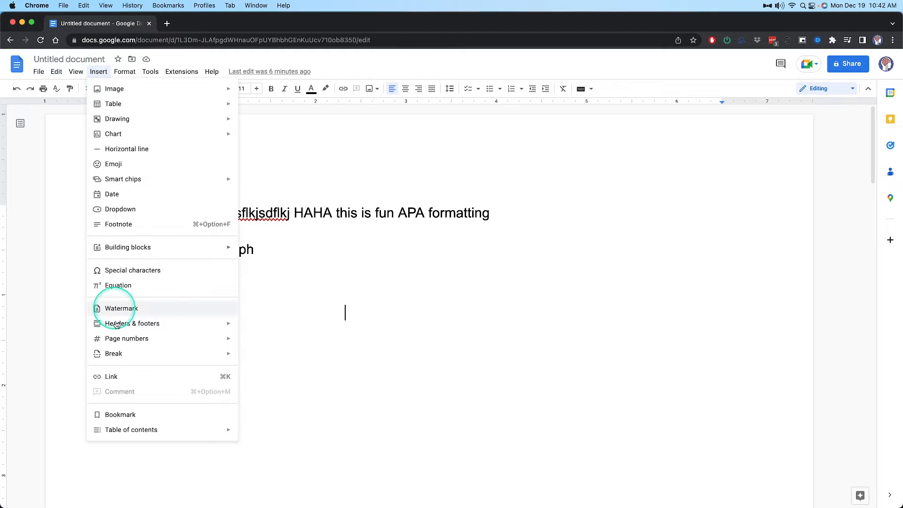
pyautogui.moveTo(121, 327)
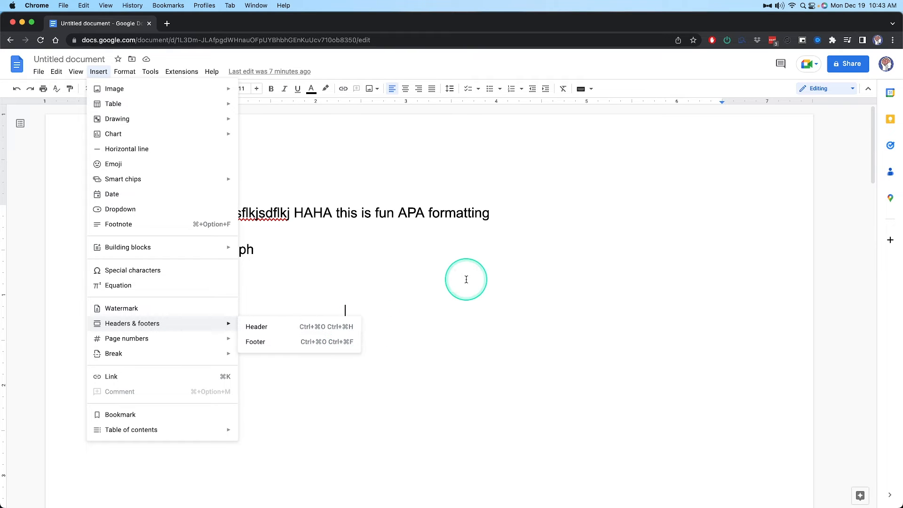
pyautogui.press('ctrl')
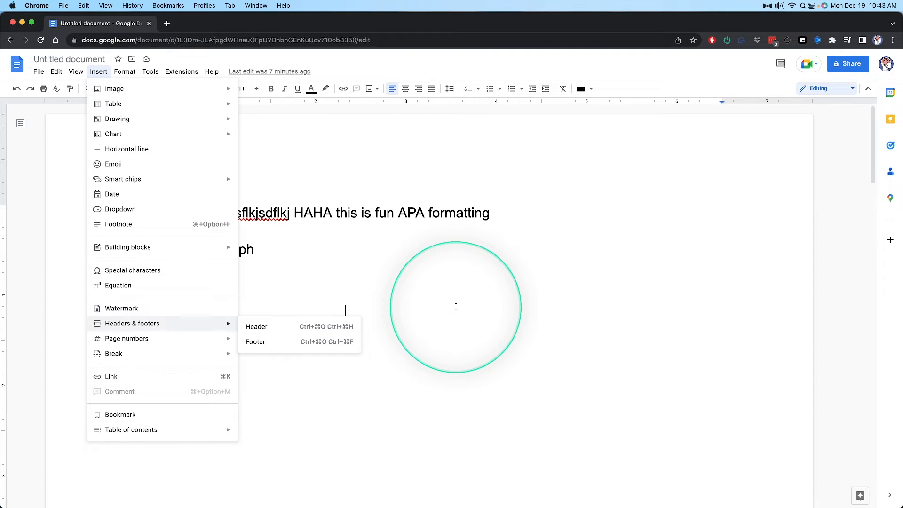
pyautogui.click(457, 306)
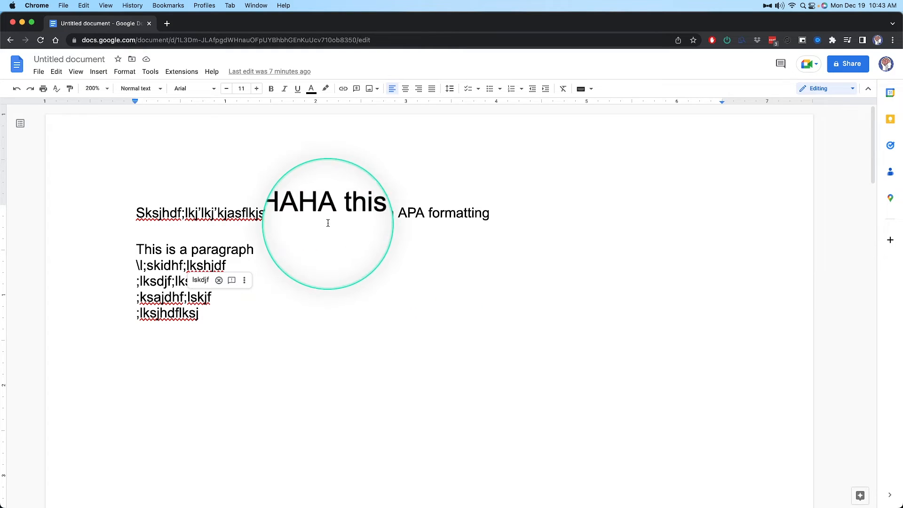
pyautogui.click(99, 71)
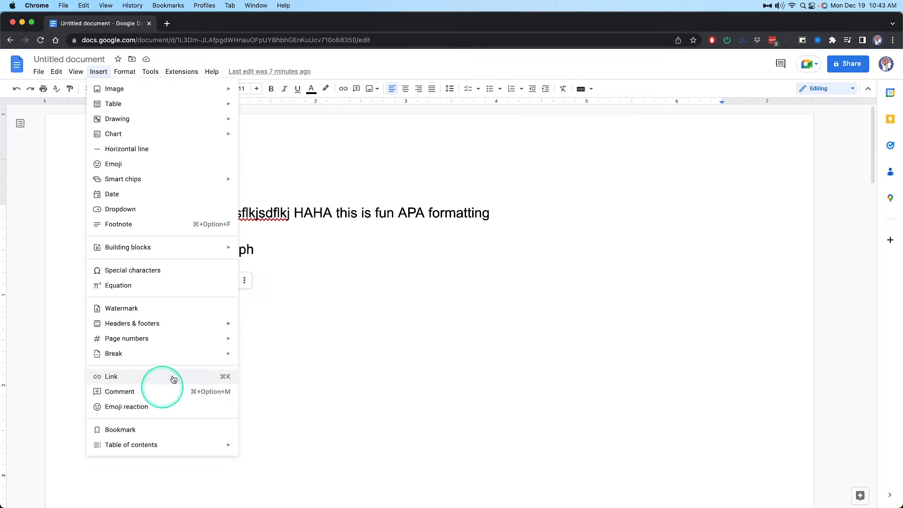
pyautogui.moveTo(178, 325)
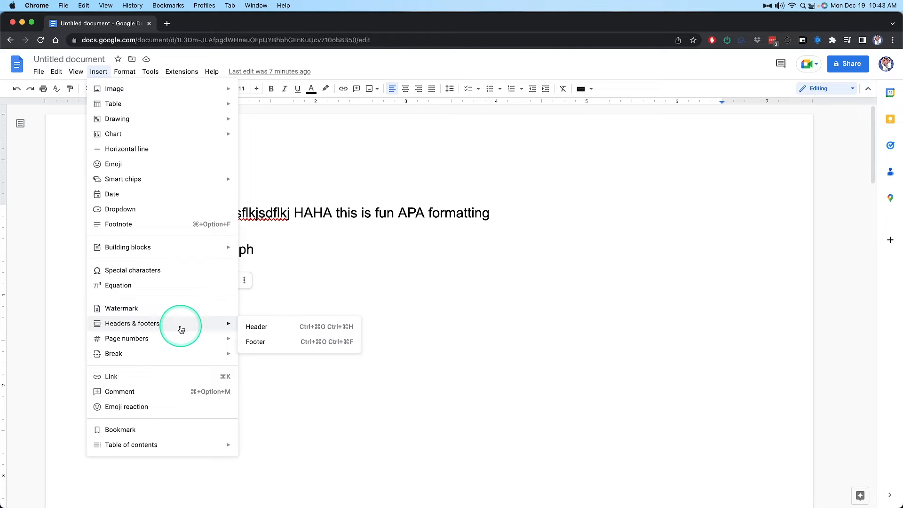
pyautogui.click(307, 327)
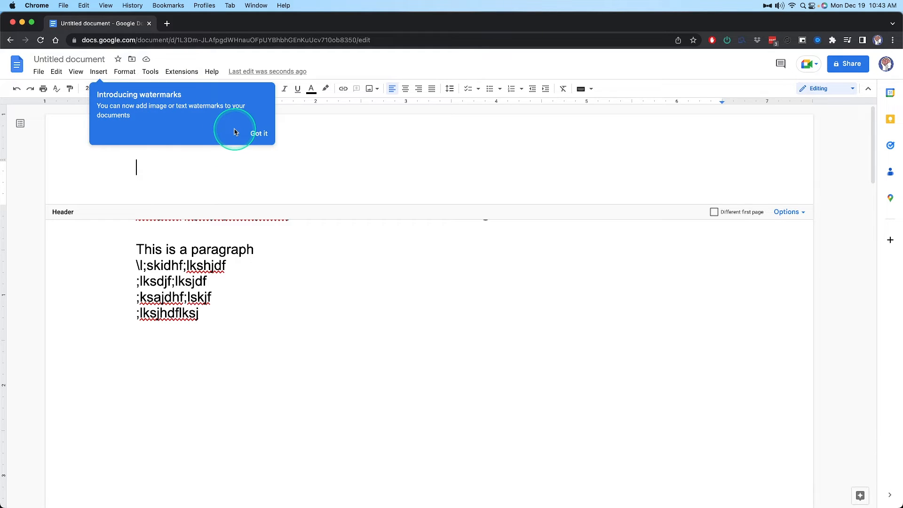
pyautogui.click(266, 138)
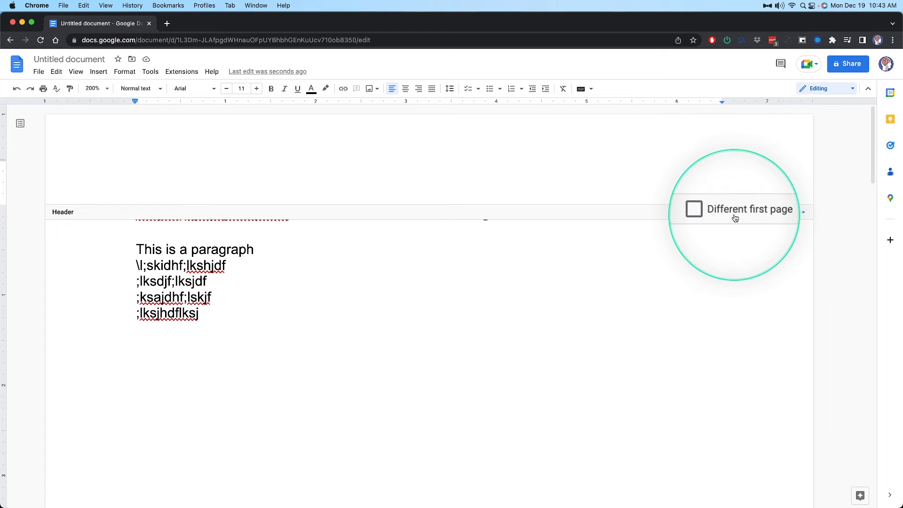
# Turn on Different first page for the header and look at the headers on both pages
pyautogui.click(715, 211)
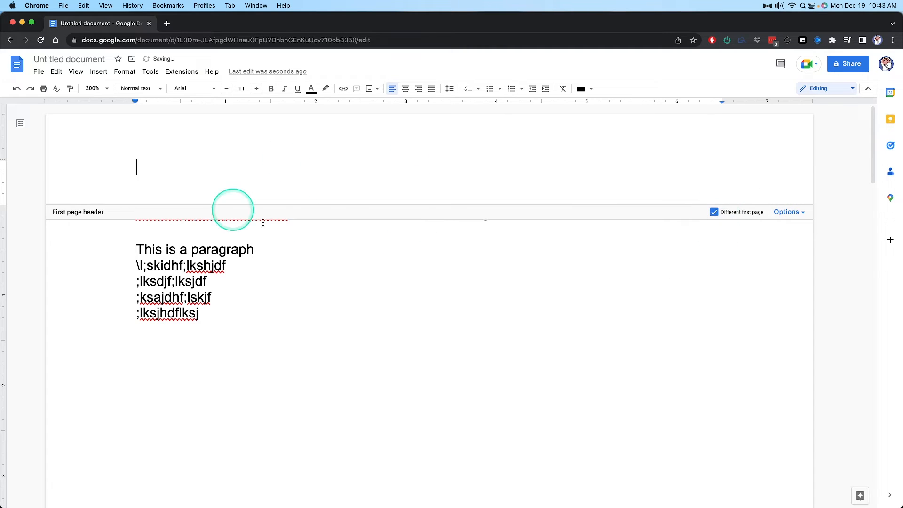
pyautogui.scroll(-5, 381, 192)
pyautogui.scroll(-10, 381, 193)
pyautogui.scroll(2, 397, 258)
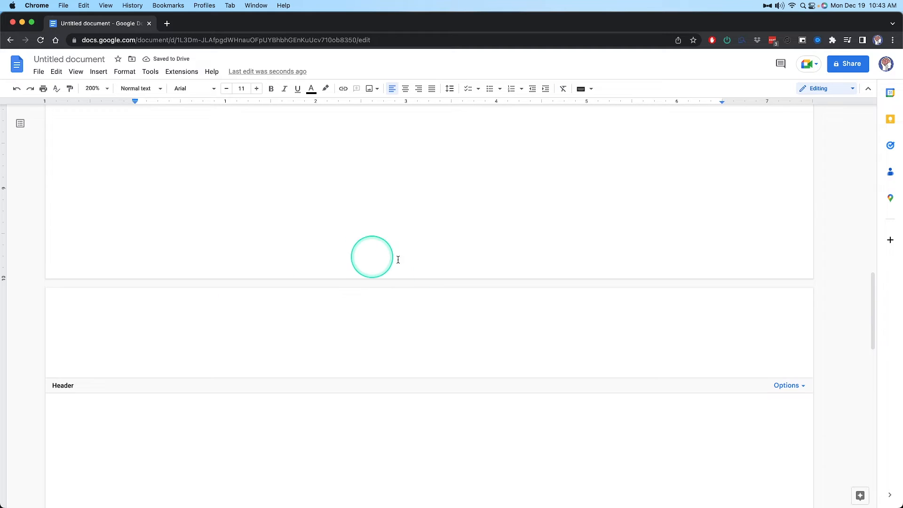
pyautogui.scroll(15, 432, 406)
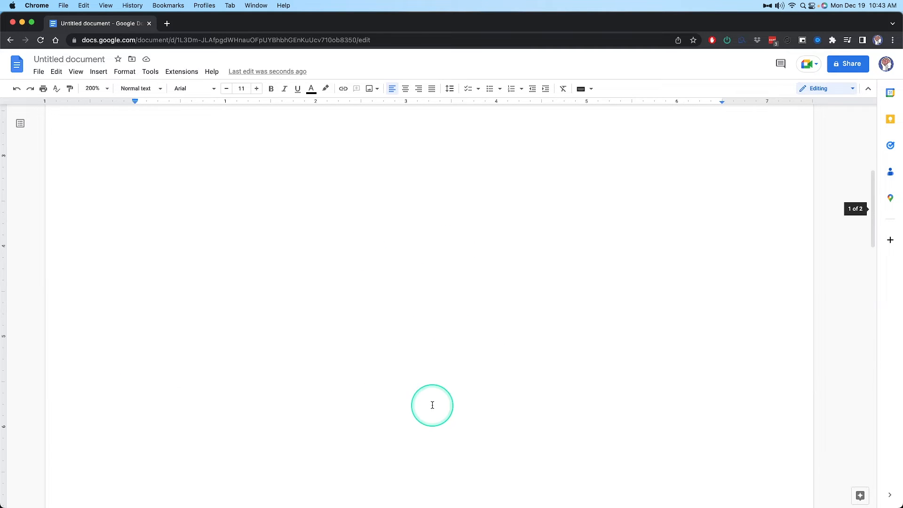
# Compare the header settings in Word with the header format settings in Google Docs, cancelling without changes
pyautogui.click(788, 212)
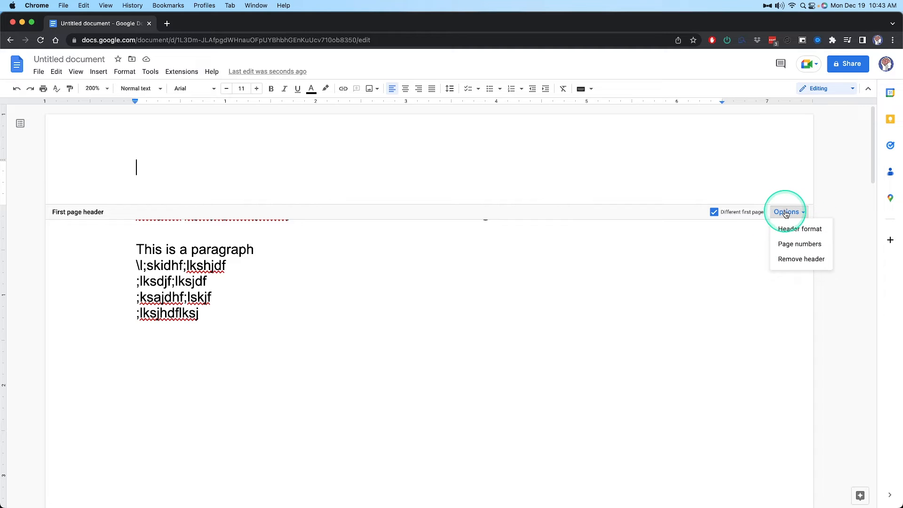
pyautogui.press('super+Tab')
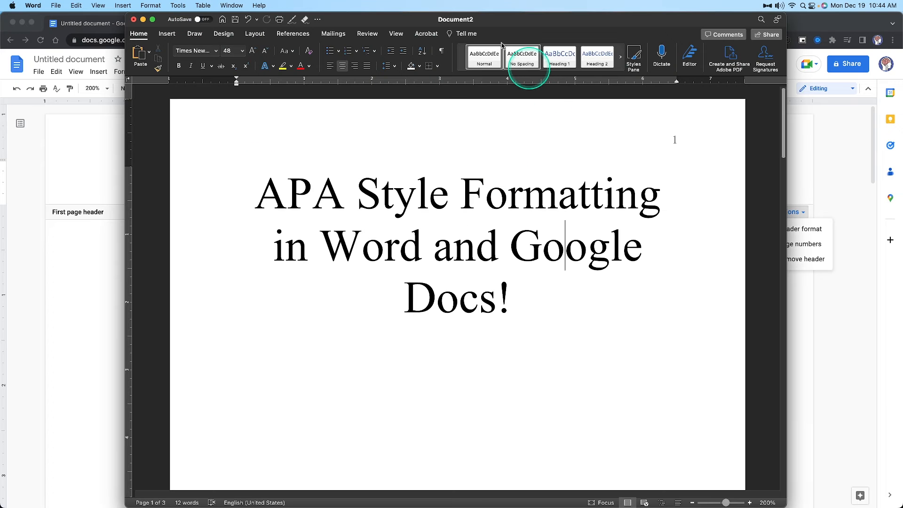
pyautogui.doubleClick(578, 141)
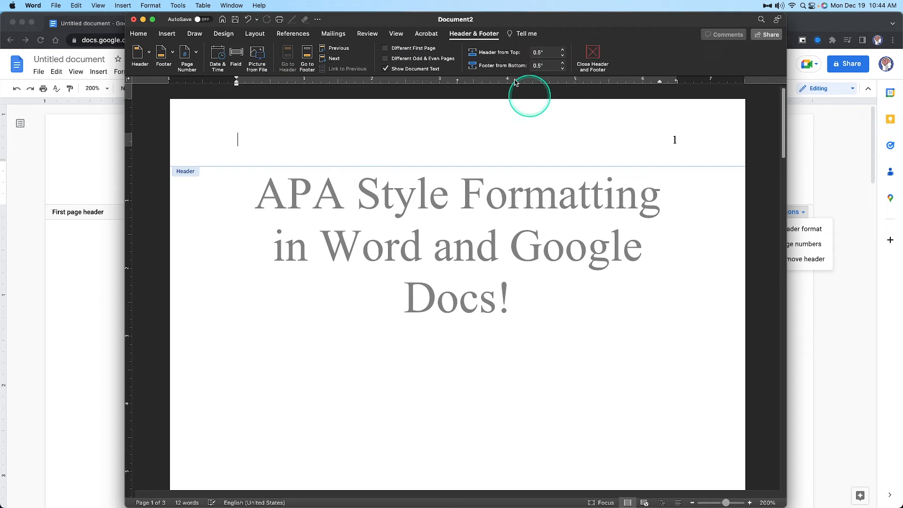
pyautogui.click(860, 323)
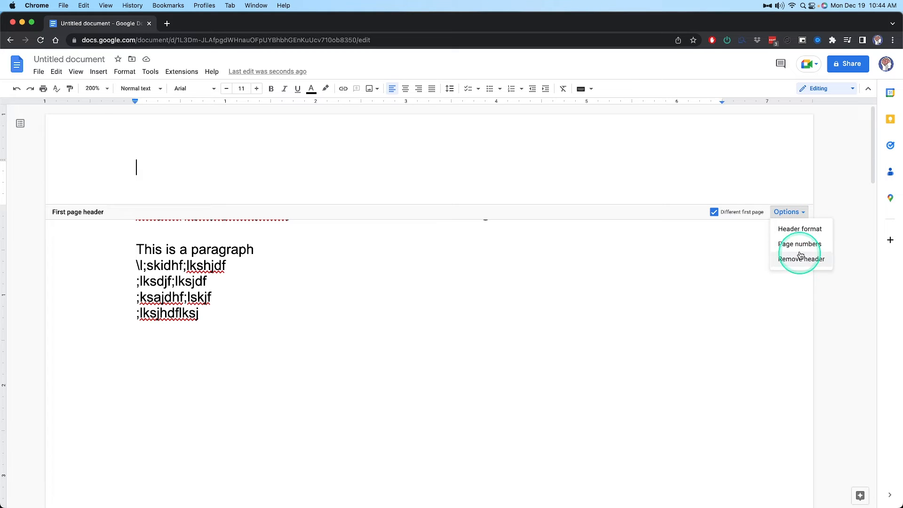
pyautogui.click(801, 229)
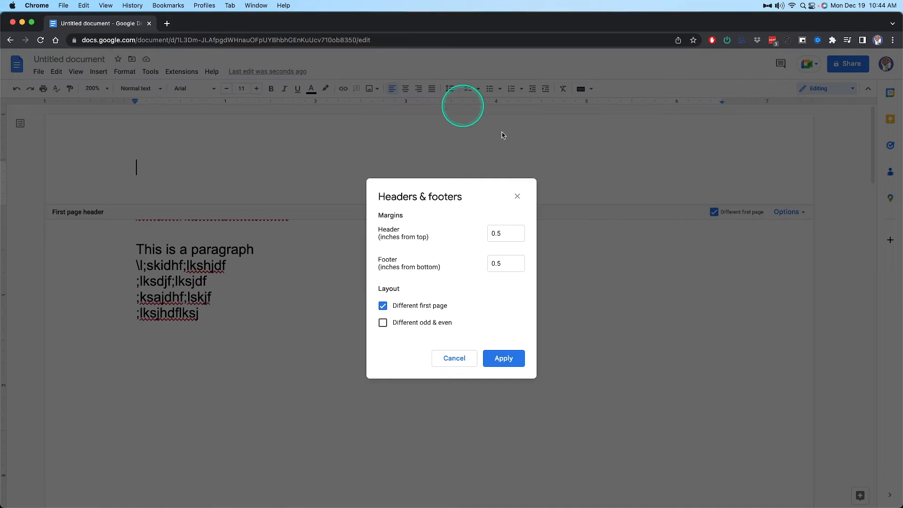
pyautogui.click(454, 357)
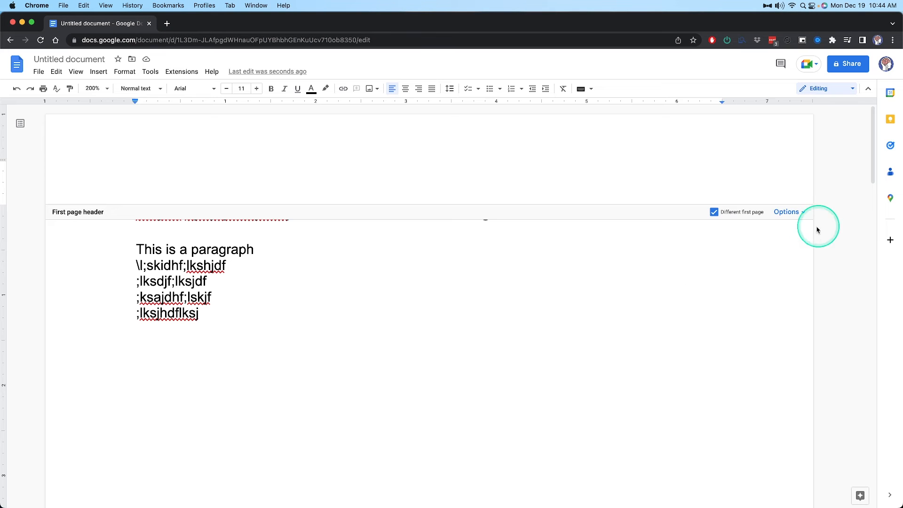
# Turn off Different first page and add page numbers in the header, shown on the first page and starting at 1
pyautogui.click(791, 212)
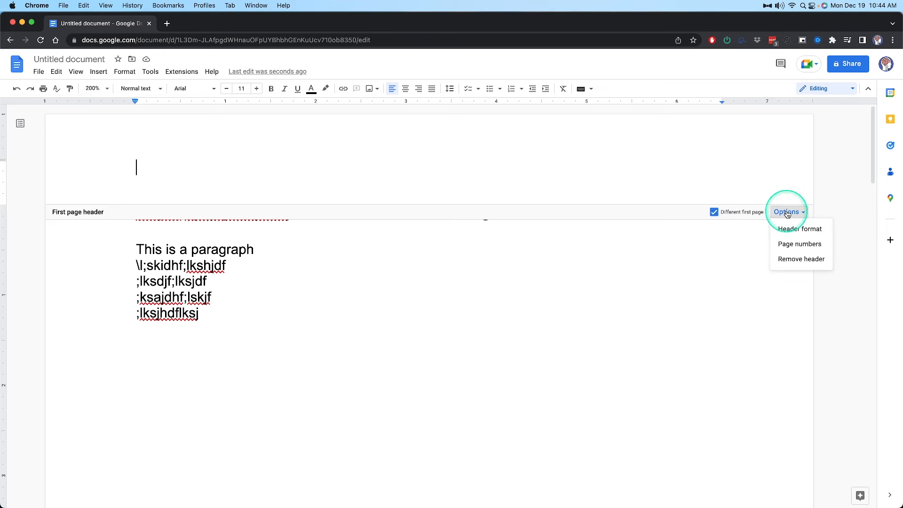
pyautogui.click(719, 212)
pyautogui.click(799, 211)
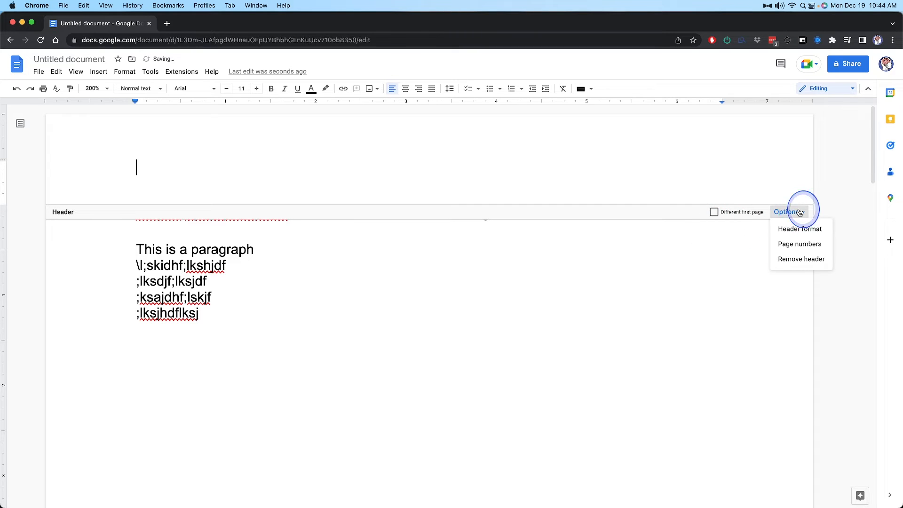
pyautogui.click(800, 244)
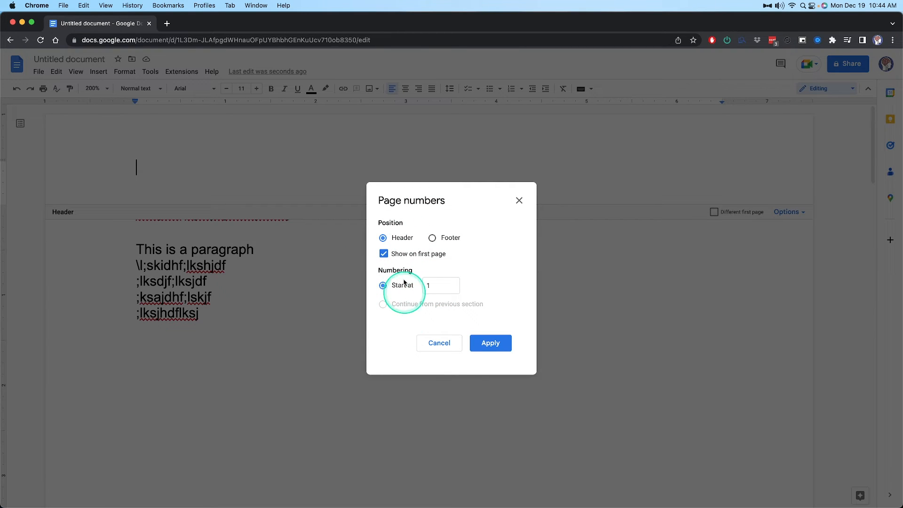
pyautogui.click(499, 343)
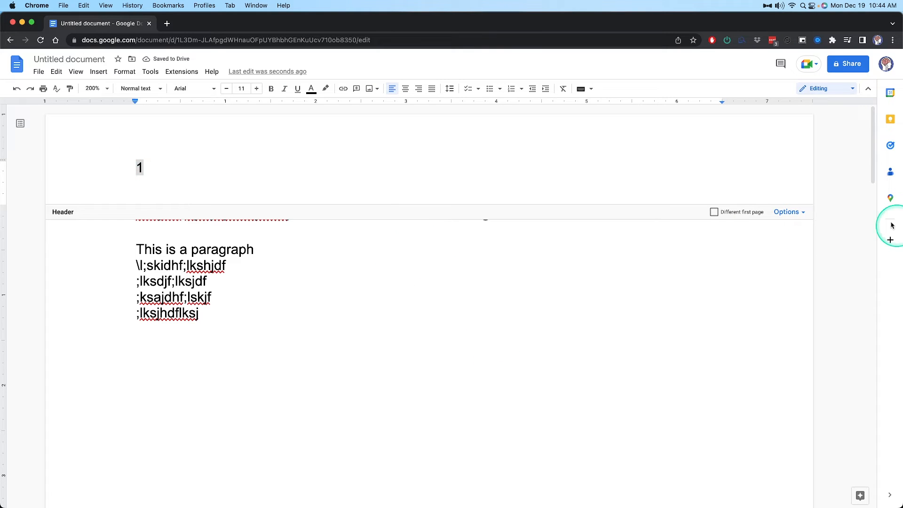
pyautogui.click(800, 211)
pyautogui.click(793, 241)
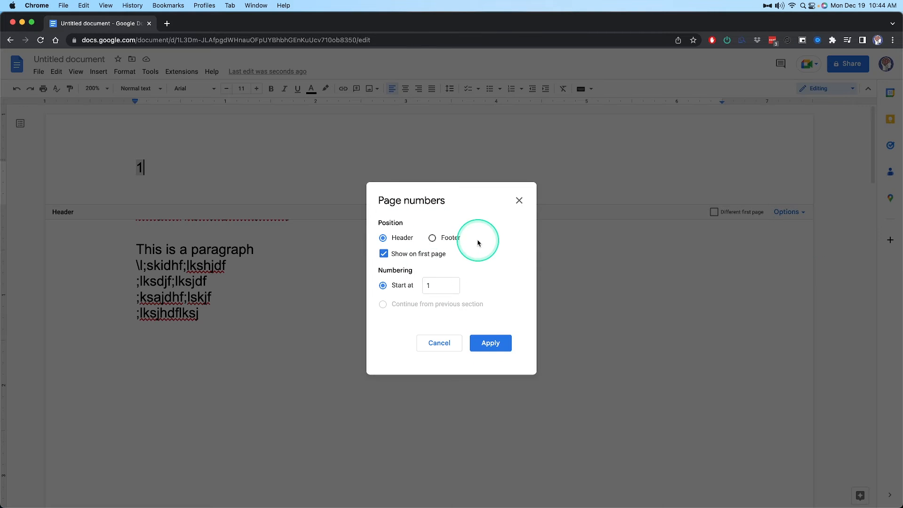
pyautogui.click(519, 201)
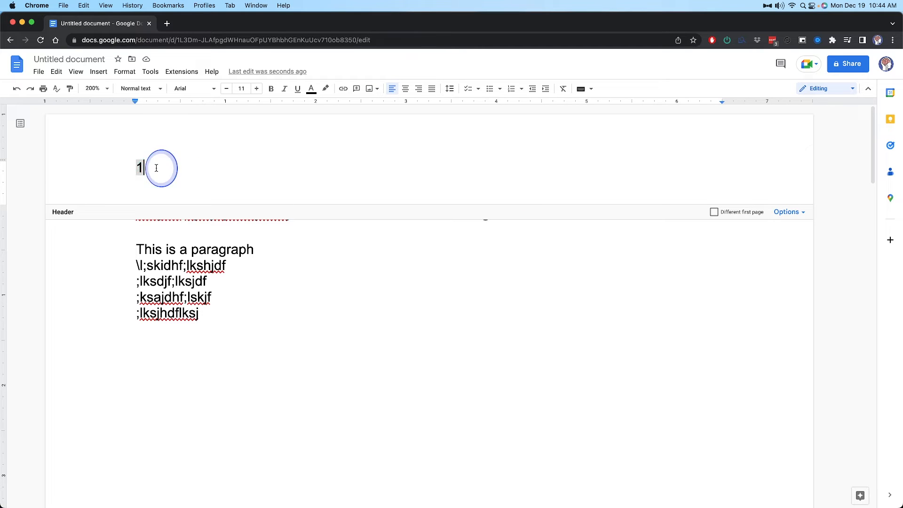
# Right-align the page number in the header and return to the body text
pyautogui.moveTo(156, 168); pyautogui.dragTo(81, 175)
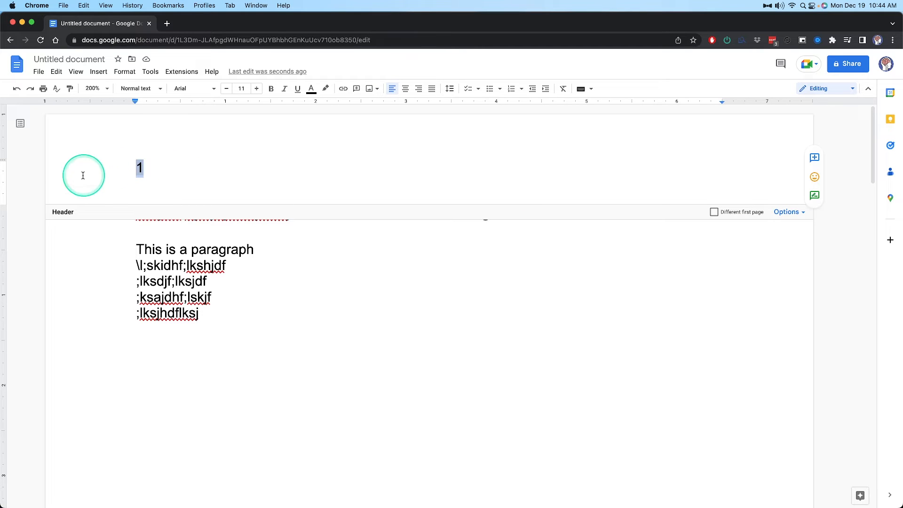
pyautogui.click(419, 89)
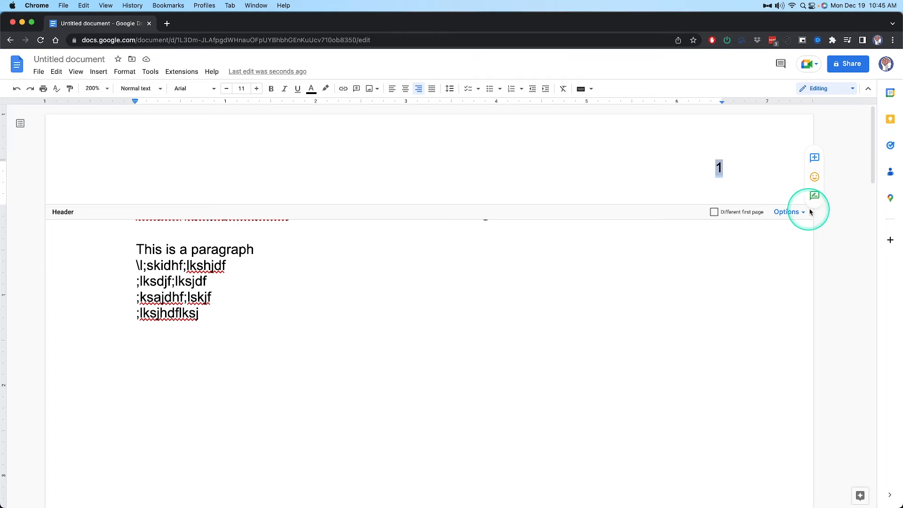
pyautogui.click(724, 170)
pyautogui.click(209, 265)
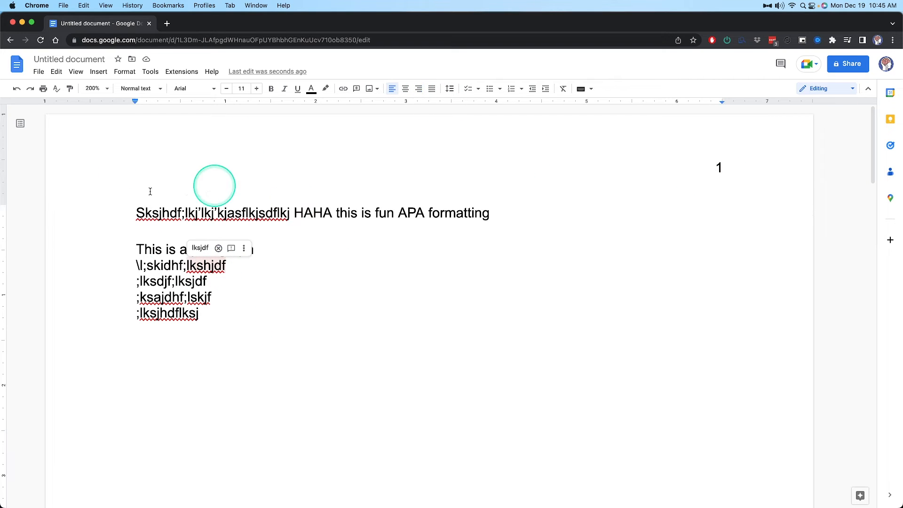
# Set the font of all the body text on the first page to Times New Roman
pyautogui.click(204, 220)
pyautogui.moveTo(188, 270); pyautogui.dragTo(185, 278)
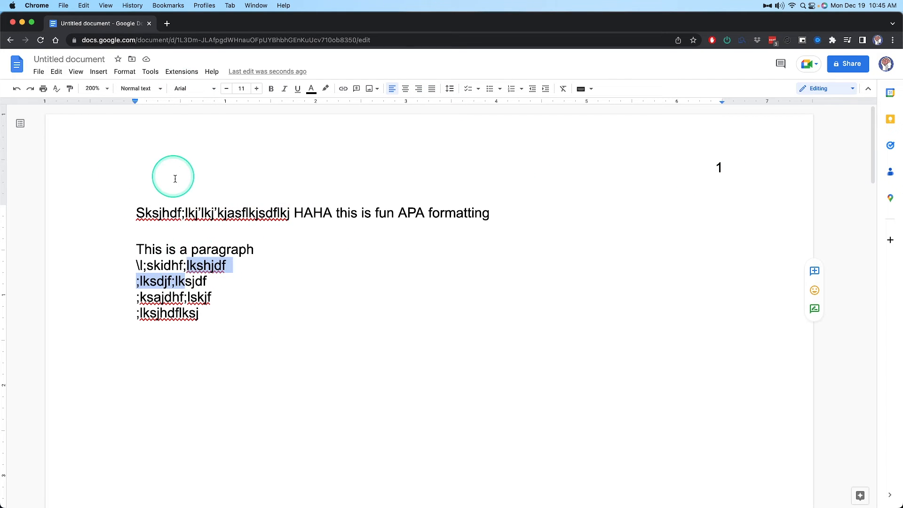
pyautogui.click(190, 213)
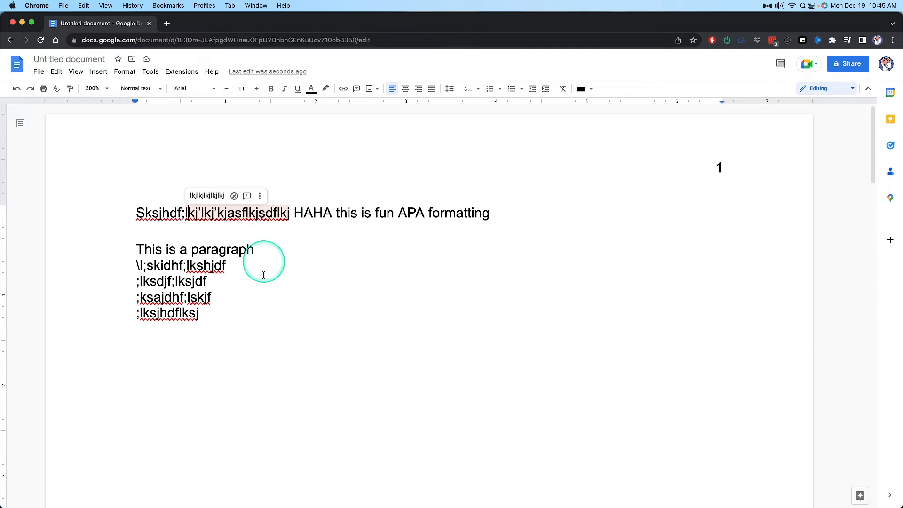
pyautogui.moveTo(212, 315); pyautogui.dragTo(127, 210)
pyautogui.click(211, 90)
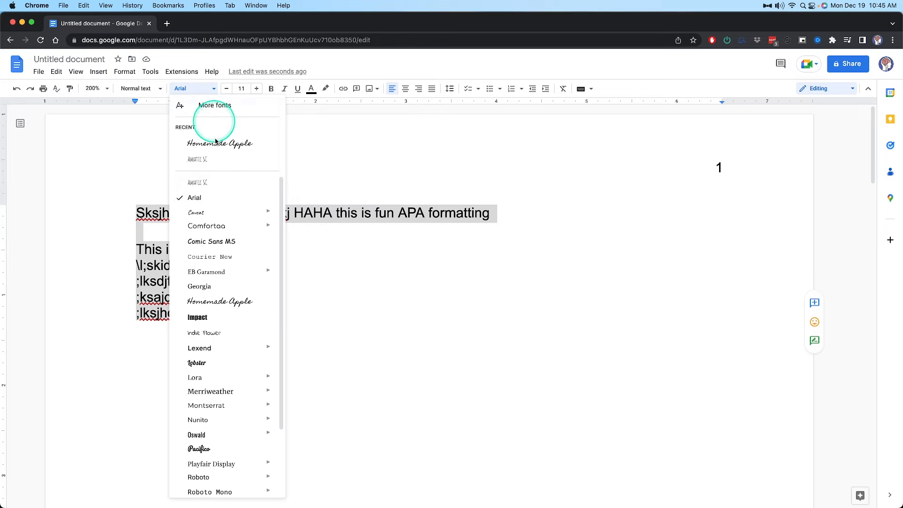
pyautogui.click(188, 90)
pyautogui.click(183, 91)
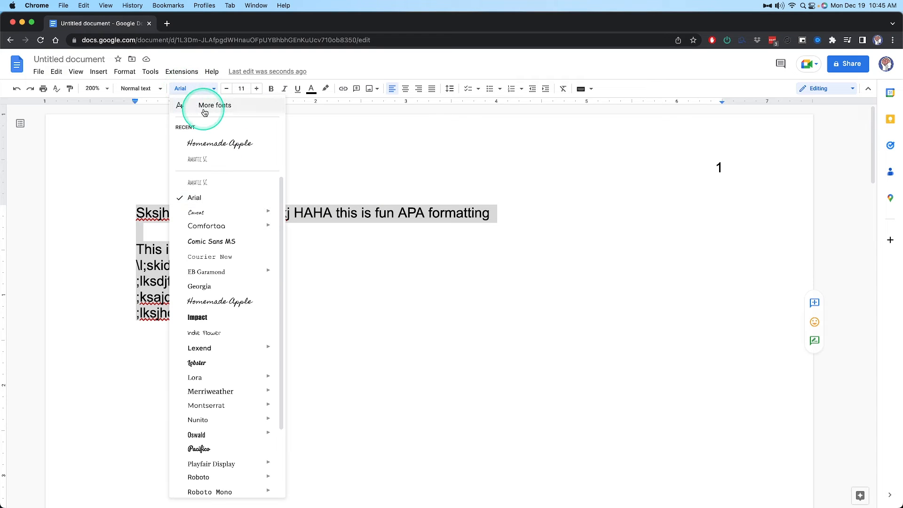
pyautogui.scroll(-3, 226, 177)
pyautogui.click(224, 457)
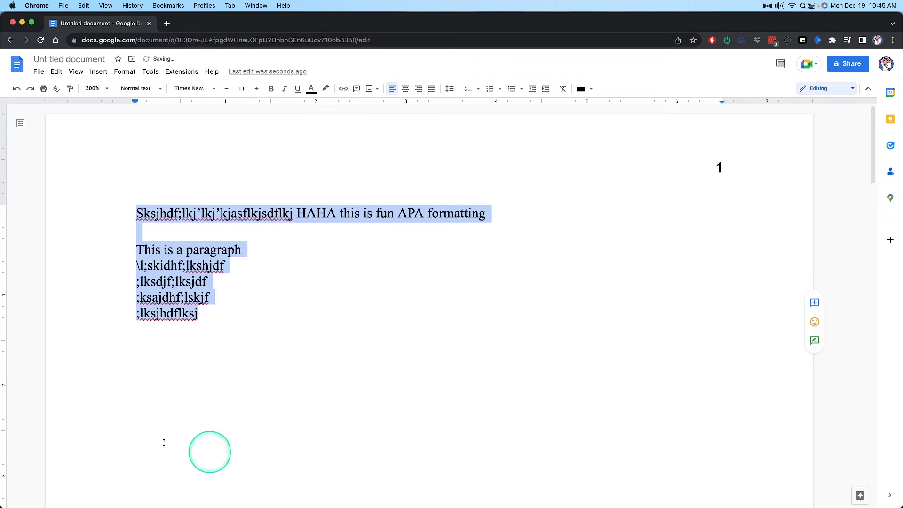
pyautogui.click(263, 231)
pyautogui.click(191, 275)
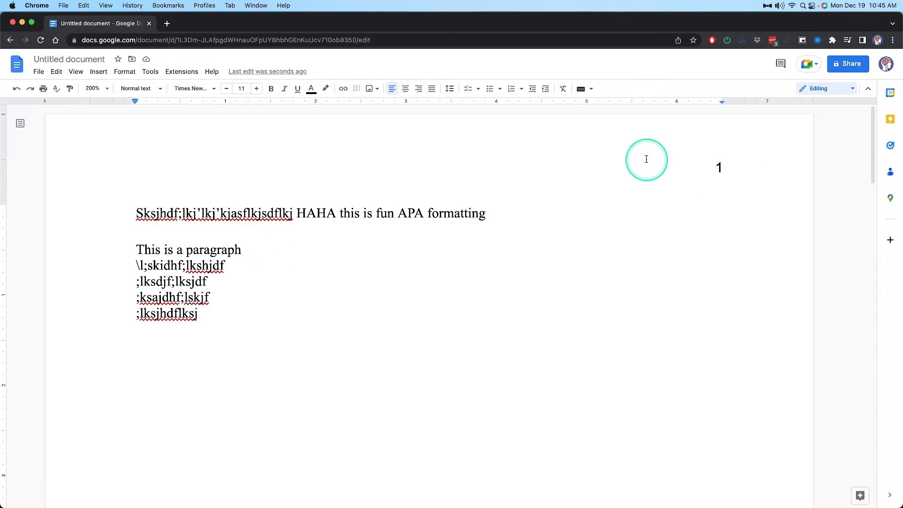
# Set the header page number's font to Times New Roman and return to the end of the body text
pyautogui.click(716, 168)
pyautogui.click(718, 168)
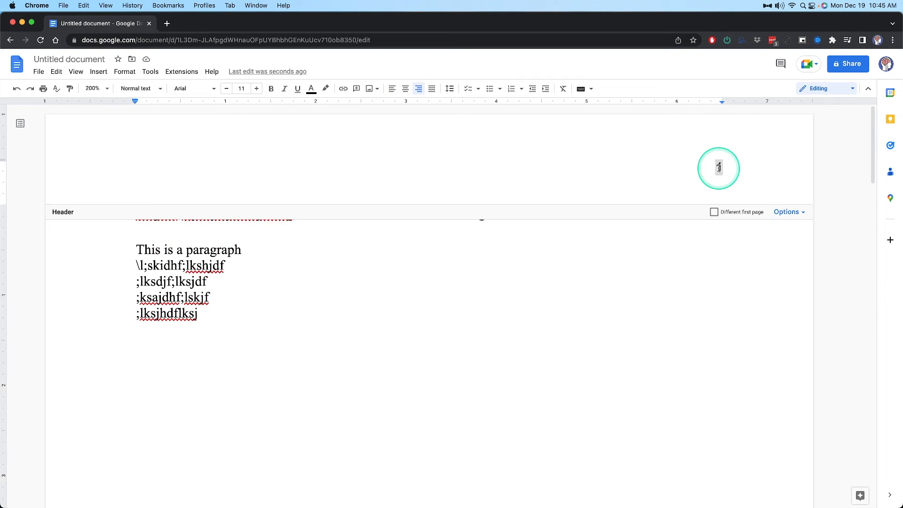
pyautogui.doubleClick(719, 168)
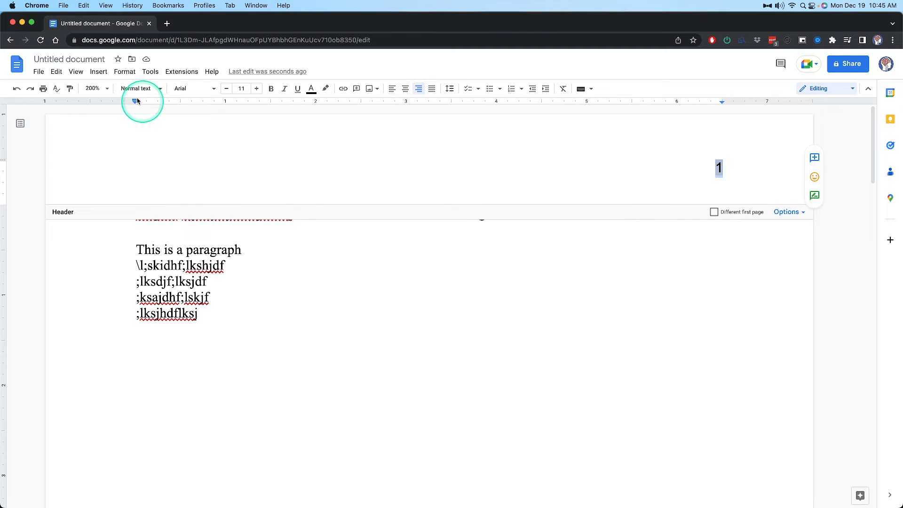
pyautogui.click(196, 89)
pyautogui.click(231, 141)
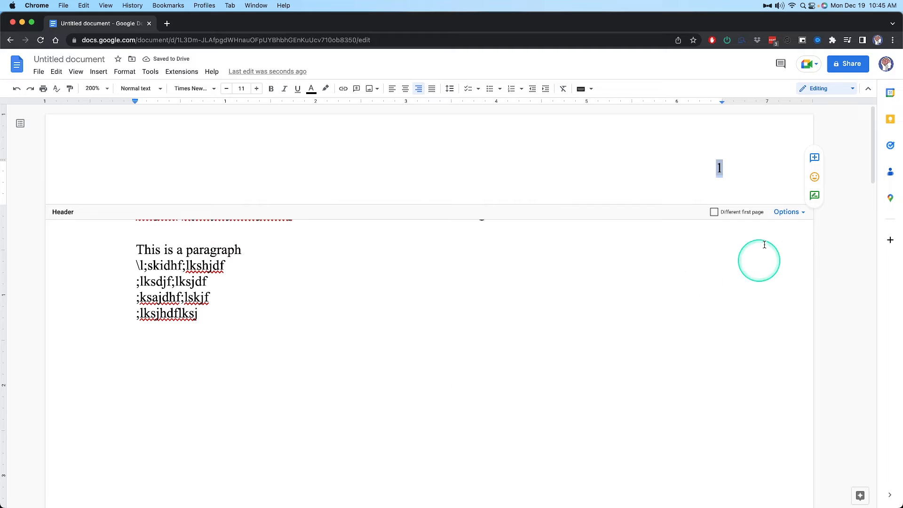
pyautogui.click(234, 310)
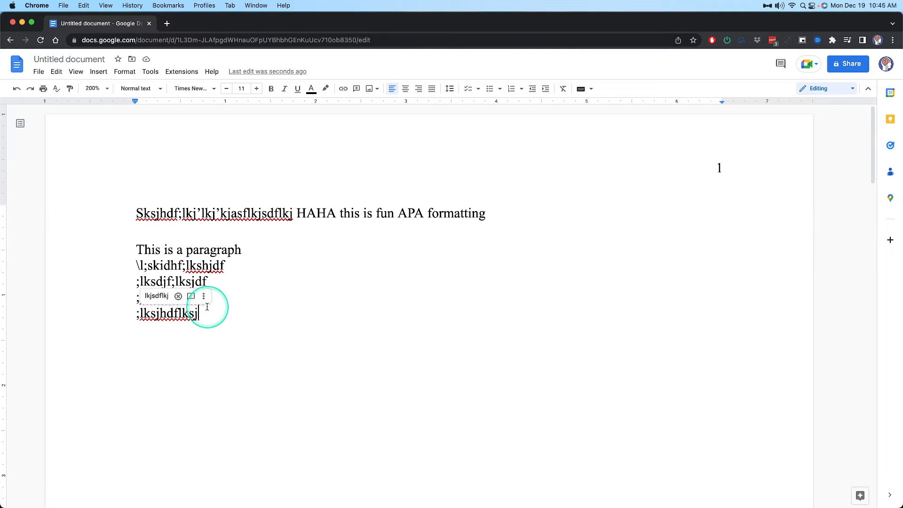
pyautogui.scroll(-9, 553, 280)
pyautogui.scroll(10, 605, 288)
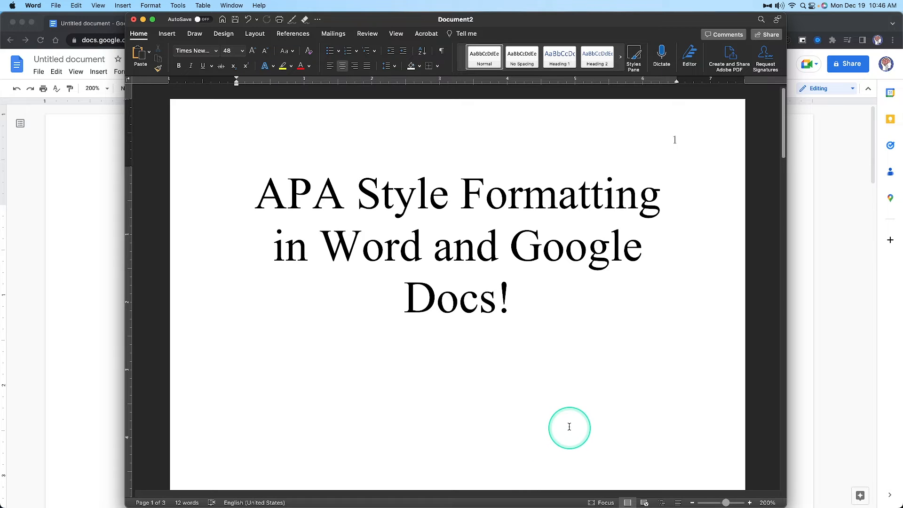
# In Word, clear the text below Start on page 2 and replace Start with the heading References
pyautogui.scroll(-10, 411, 297)
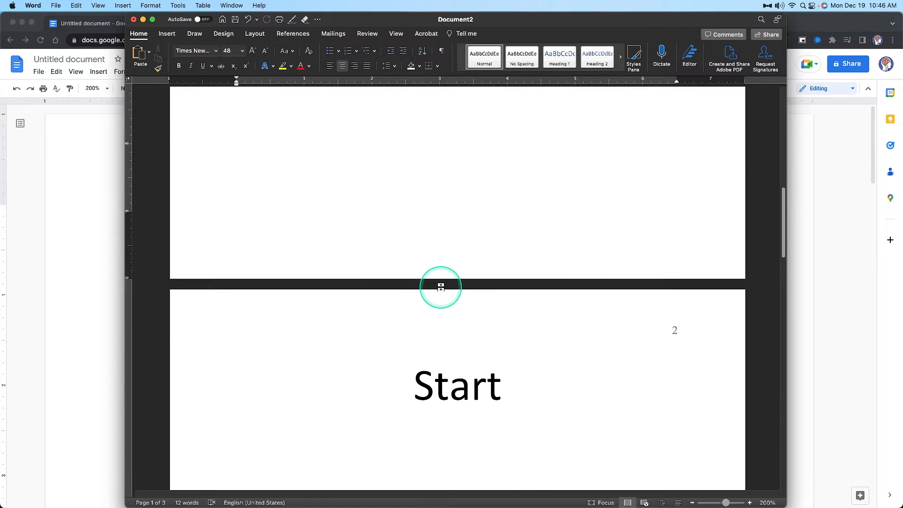
pyautogui.click(481, 257)
pyautogui.moveTo(481, 257); pyautogui.dragTo(629, 438)
pyautogui.press('BackSpace')
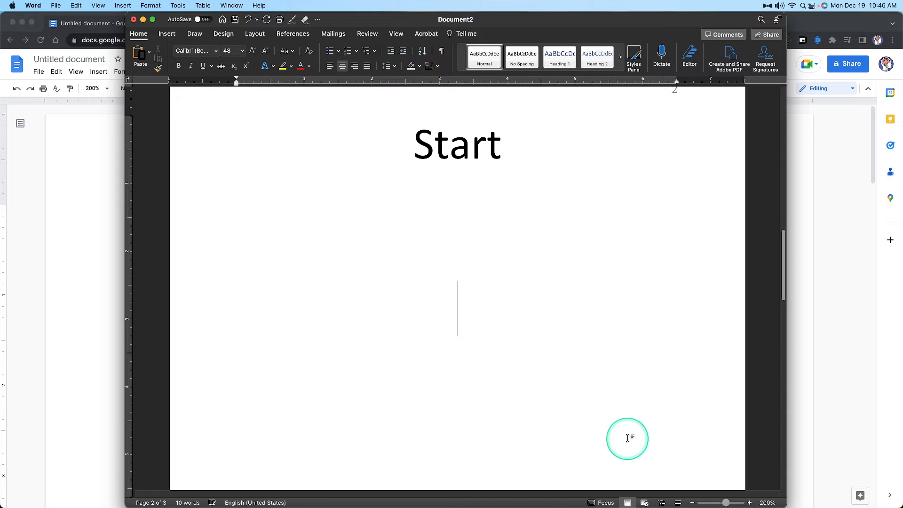
pyautogui.scroll(5, 525, 394)
pyautogui.scroll(-5, 525, 394)
pyautogui.moveTo(503, 275); pyautogui.dragTo(423, 276)
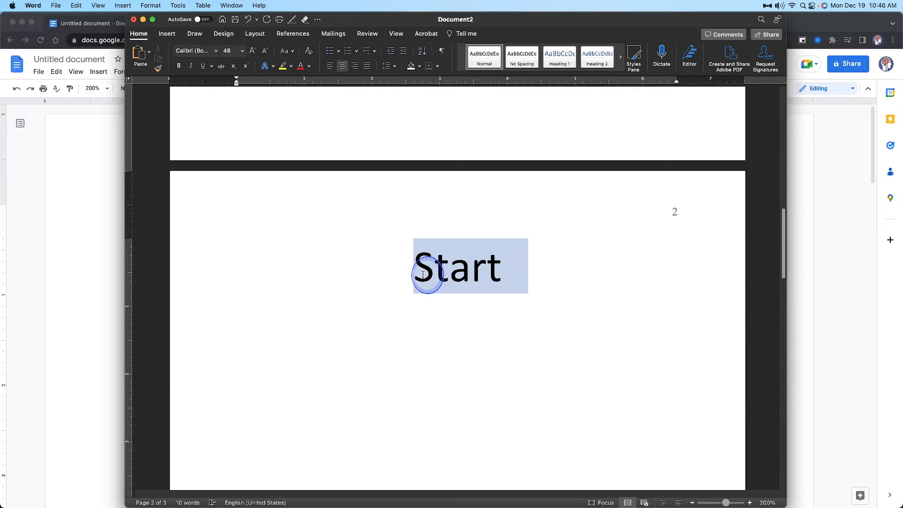
pyautogui.write('References')
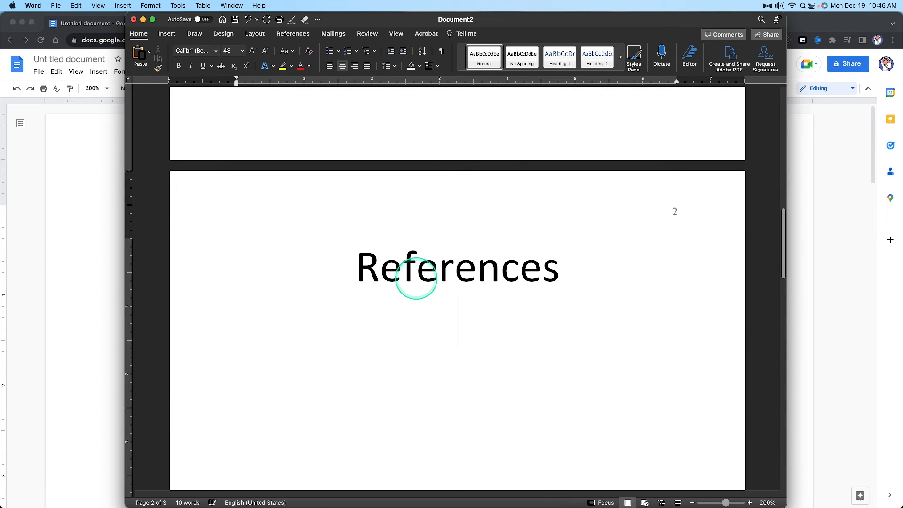
# Write a left-aligned 18-point sample reference by two authors below the heading, with a hanging indent of about 0.5 inch
pyautogui.click(330, 66)
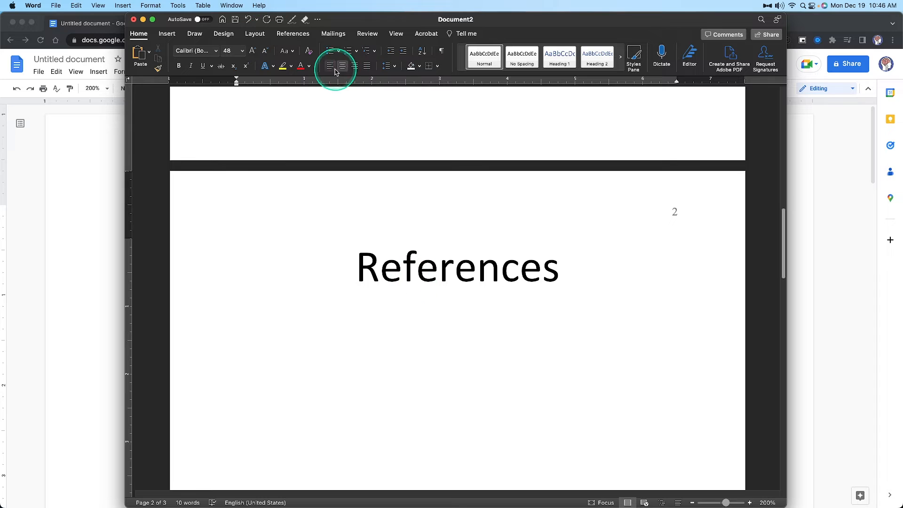
pyautogui.click(264, 54)
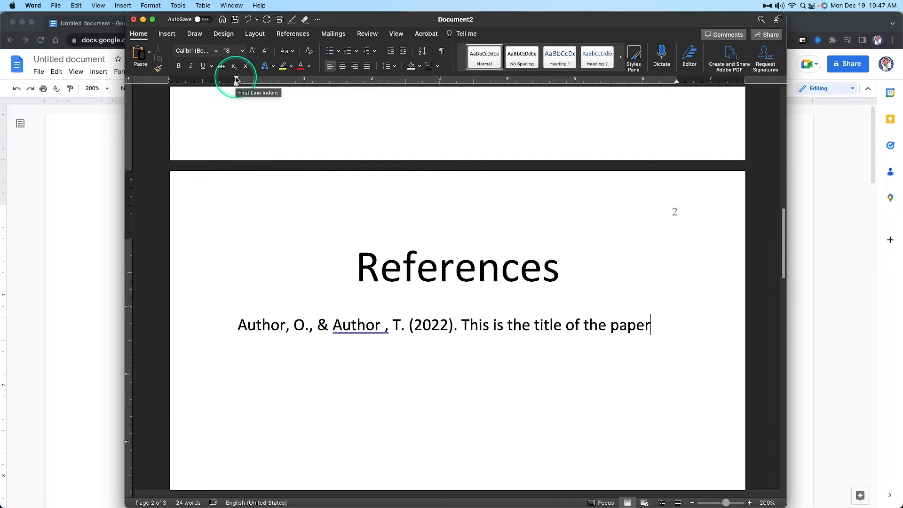
pyautogui.moveTo(237, 80)
pyautogui.mouseDown()
pyautogui.moveTo(323, 84)
pyautogui.moveTo(281, 121)
pyautogui.moveTo(237, 100)
pyautogui.moveTo(329, 86)
pyautogui.moveTo(254, 92)
pyautogui.moveTo(374, 97)
pyautogui.moveTo(253, 103)
pyautogui.moveTo(237, 85)
pyautogui.moveTo(297, 89)
pyautogui.moveTo(238, 94)
pyautogui.moveTo(239, 80)
pyautogui.moveTo(275, 88)
pyautogui.moveTo(252, 91)
pyautogui.moveTo(236, 84)
pyautogui.moveTo(347, 91)
pyautogui.moveTo(236, 103)
pyautogui.mouseUp()
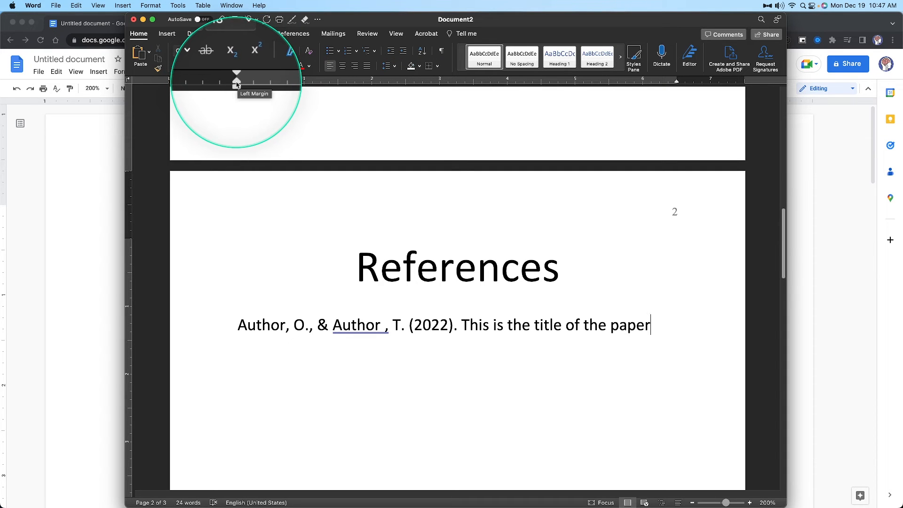
pyautogui.moveTo(237, 84); pyautogui.dragTo(271, 84)
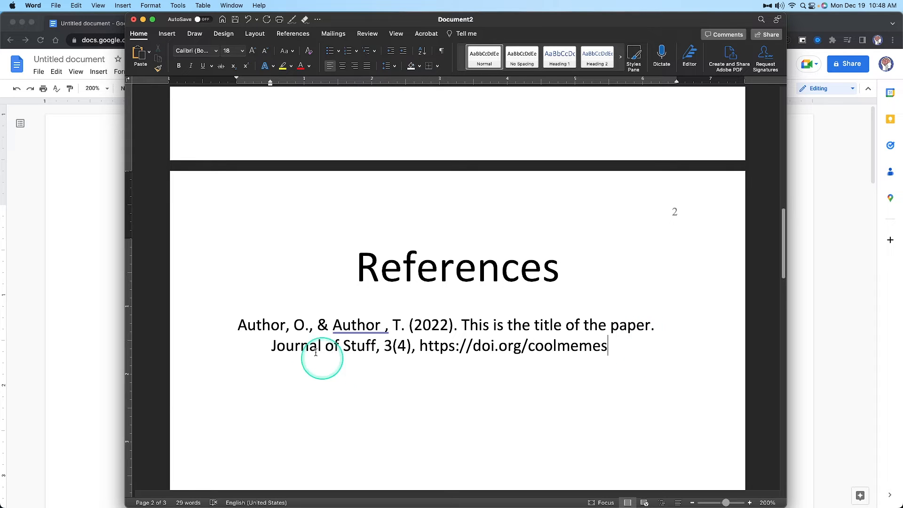
# Italicize "Journal of Stuff, 3" in the reference, make the DOI a link and add a second dotted Author entry
pyautogui.moveTo(272, 347); pyautogui.dragTo(395, 344)
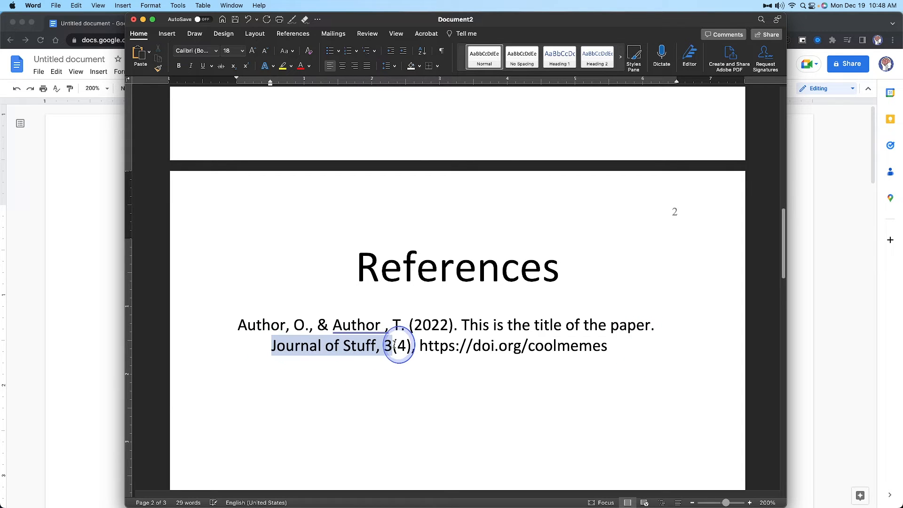
pyautogui.press('super+i')
pyautogui.click(624, 348)
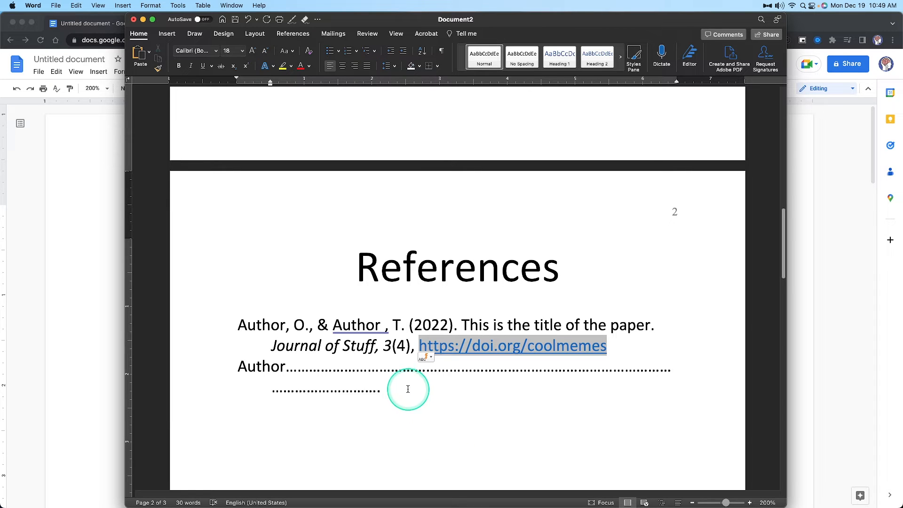
pyautogui.scroll(-5, 418, 306)
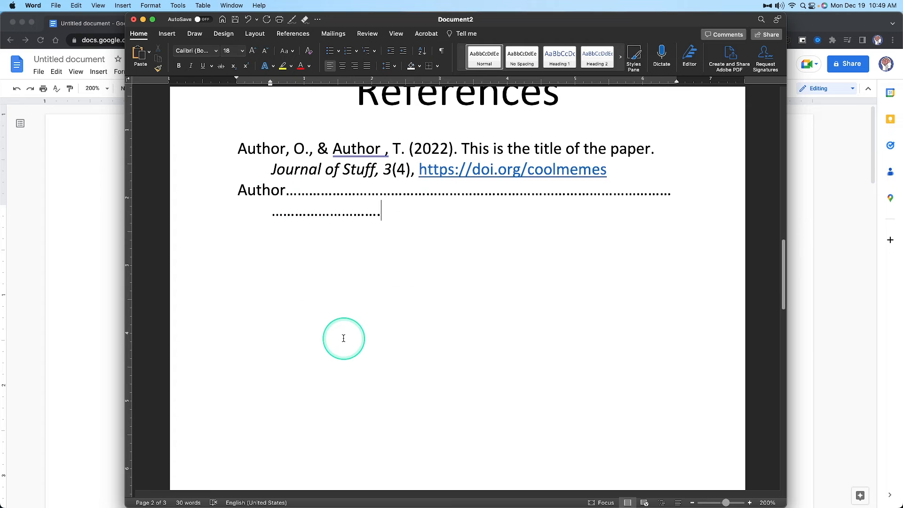
# Switch to Google Docs and add two blank lines after the last line of body text
pyautogui.press('super+Tab')
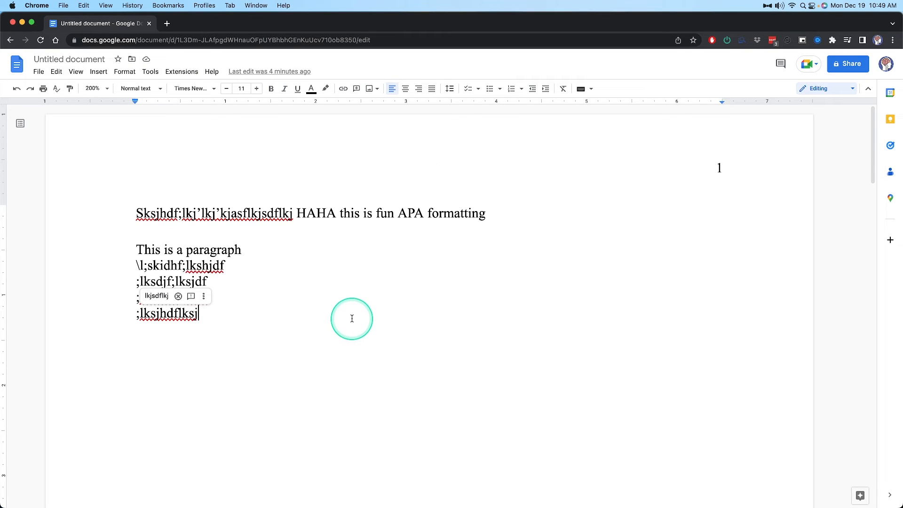
pyautogui.press('Return')
pyautogui.press('Return')
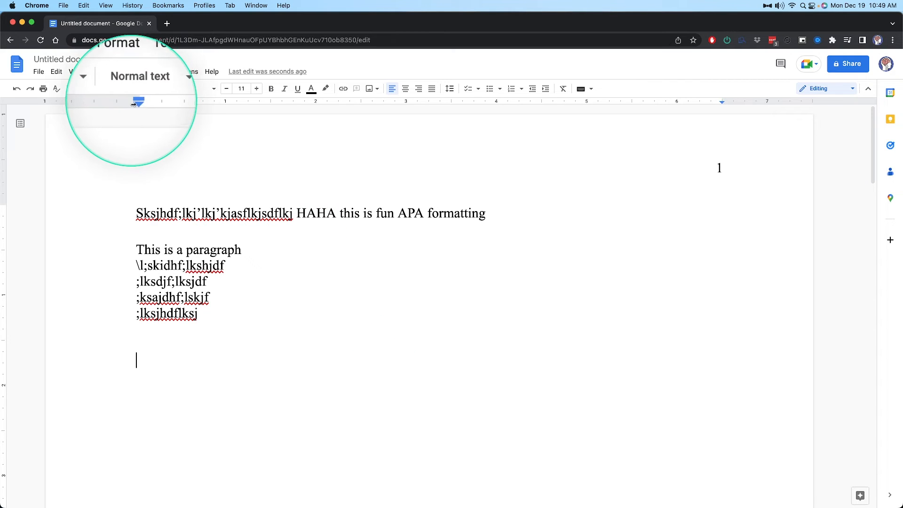
# Try a first-line indent of about 0.3 inch on "This is a paragraph" and reset it to the margin
pyautogui.click(136, 250)
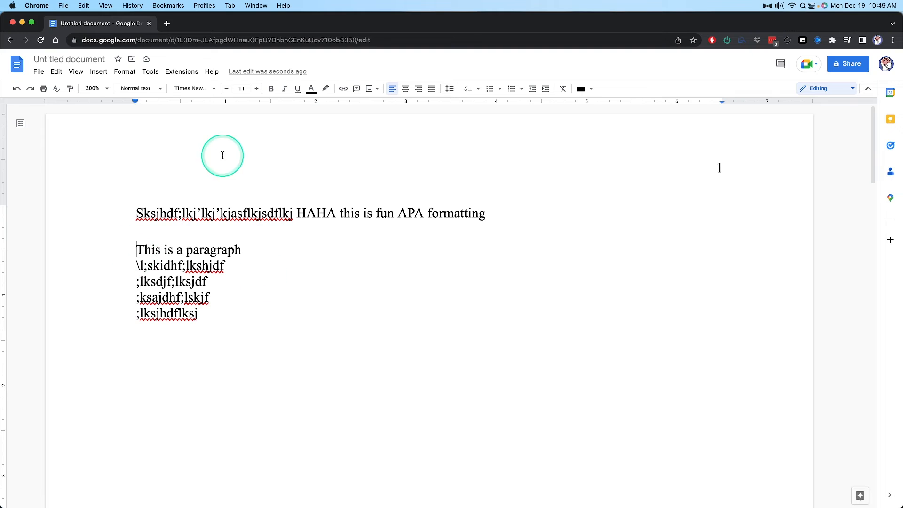
pyautogui.moveTo(136, 102)
pyautogui.mouseDown()
pyautogui.moveTo(223, 102)
pyautogui.moveTo(144, 102)
pyautogui.moveTo(165, 102)
pyautogui.mouseUp()
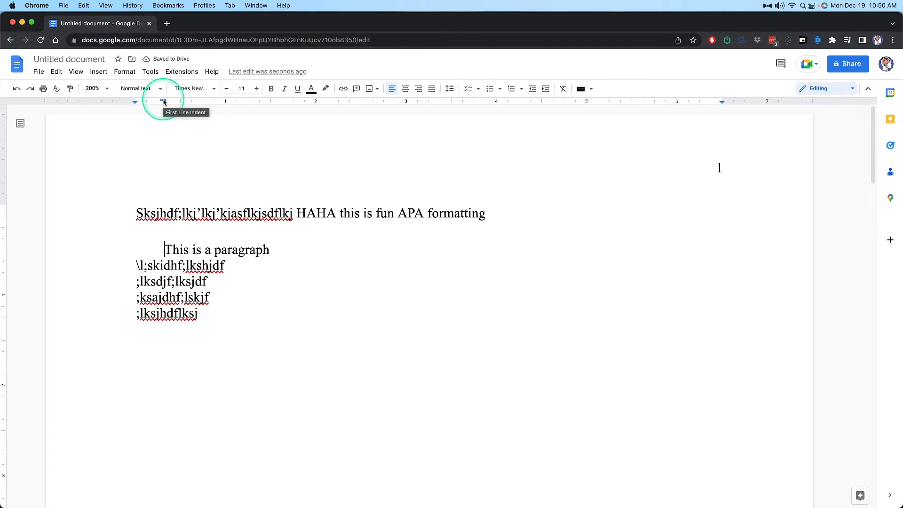
pyautogui.moveTo(165, 102)
pyautogui.mouseDown()
pyautogui.moveTo(135, 102)
pyautogui.moveTo(207, 105)
pyautogui.moveTo(127, 105)
pyautogui.moveTo(135, 102)
pyautogui.mouseUp()
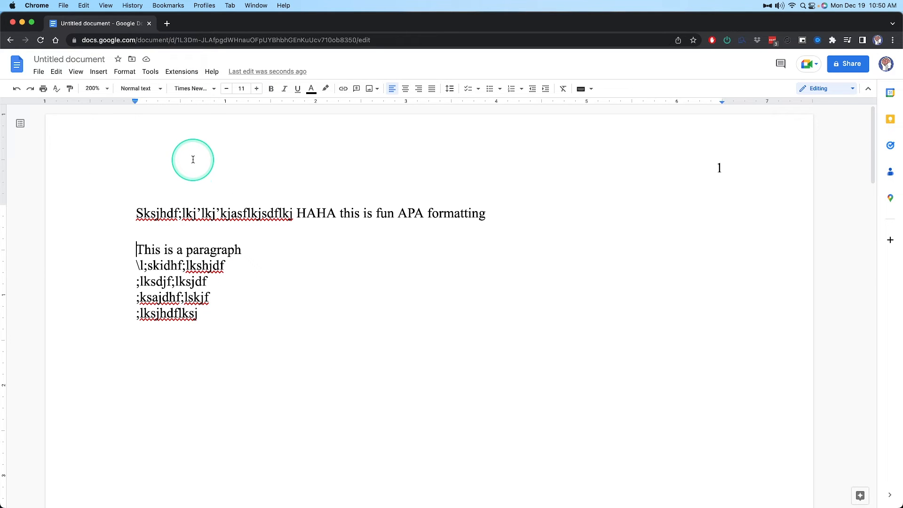
# Apply a 0.5-inch Hanging special indent to the "This is a paragraph" line through the indentation options
pyautogui.click(120, 72)
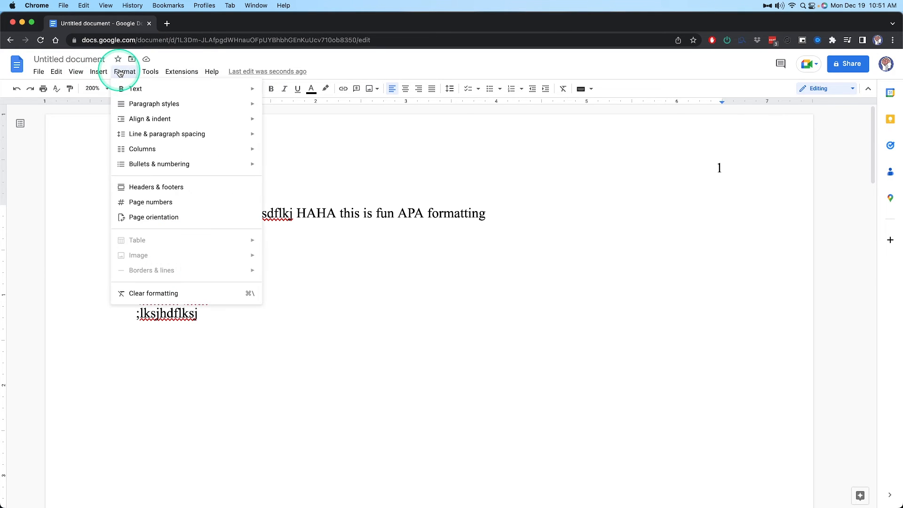
pyautogui.moveTo(156, 125)
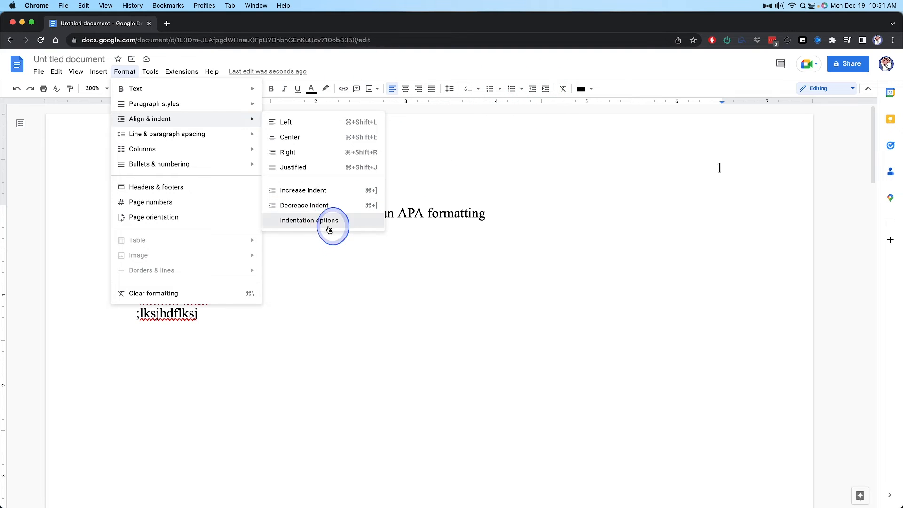
pyautogui.click(323, 220)
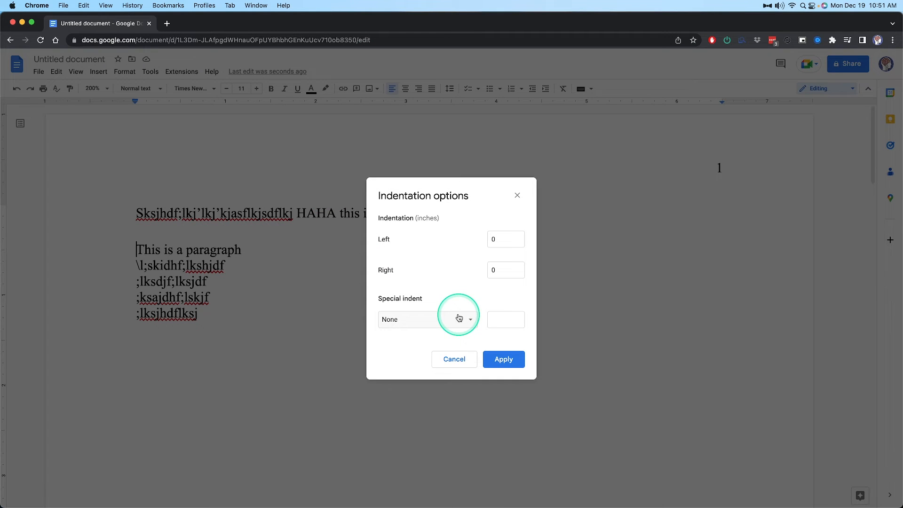
pyautogui.click(458, 318)
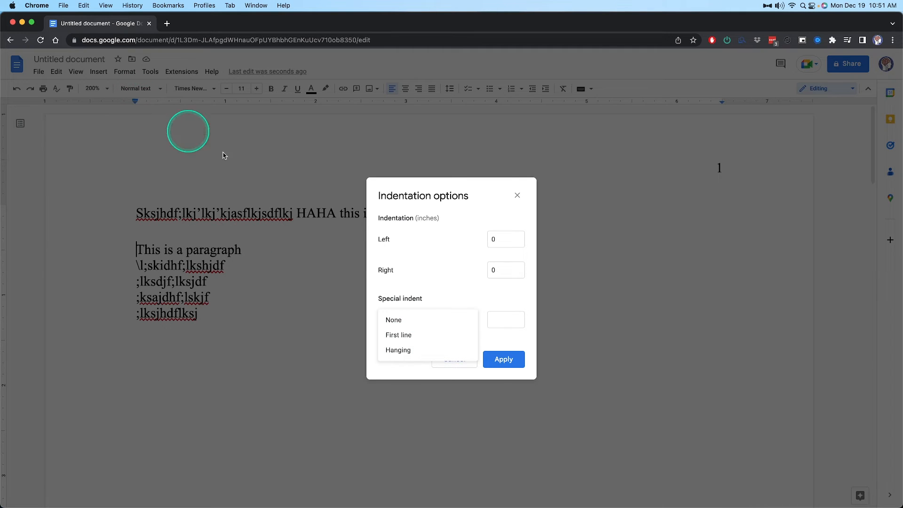
pyautogui.click(412, 350)
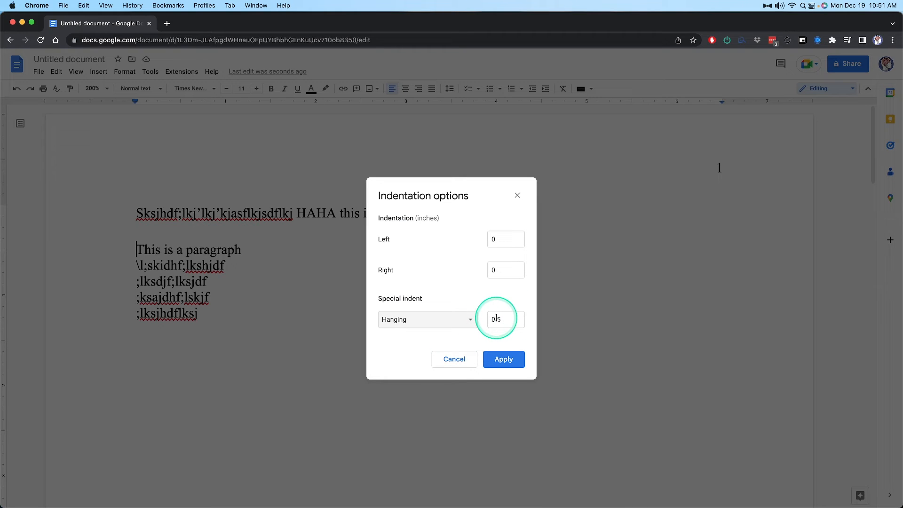
pyautogui.click(503, 359)
pyautogui.click(255, 252)
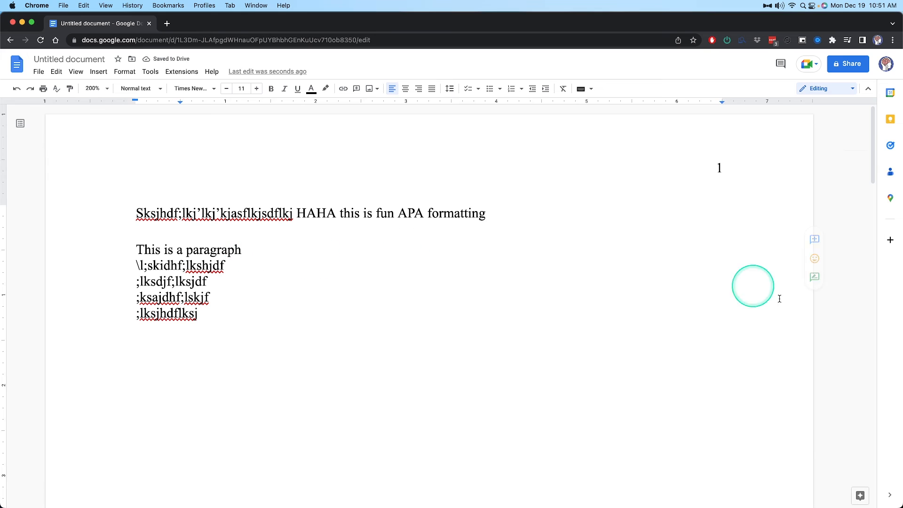
# Copy both reference entries from Word and paste them over "This is a paragraph" and the line below it in Google Docs
pyautogui.hotkey('ctrl', 'Up')
pyautogui.click(626, 243)
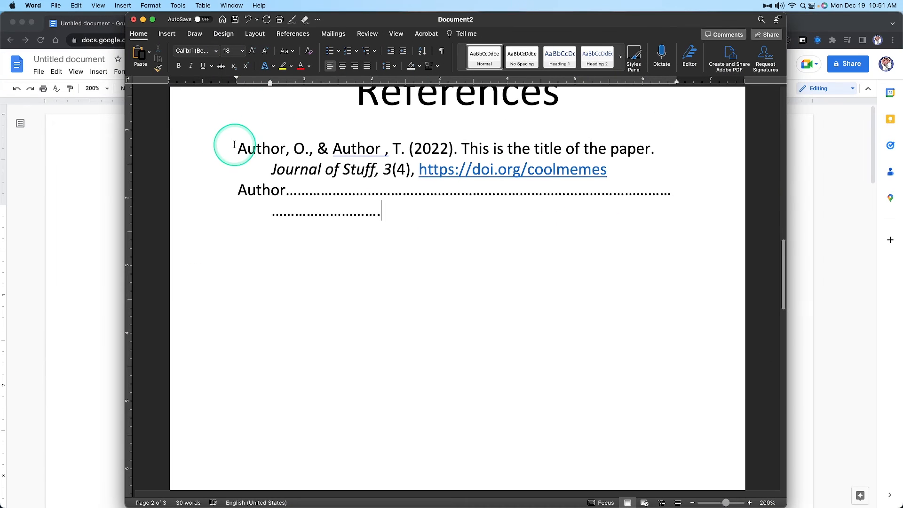
pyautogui.moveTo(235, 147); pyautogui.dragTo(423, 222)
pyautogui.click(94, 320)
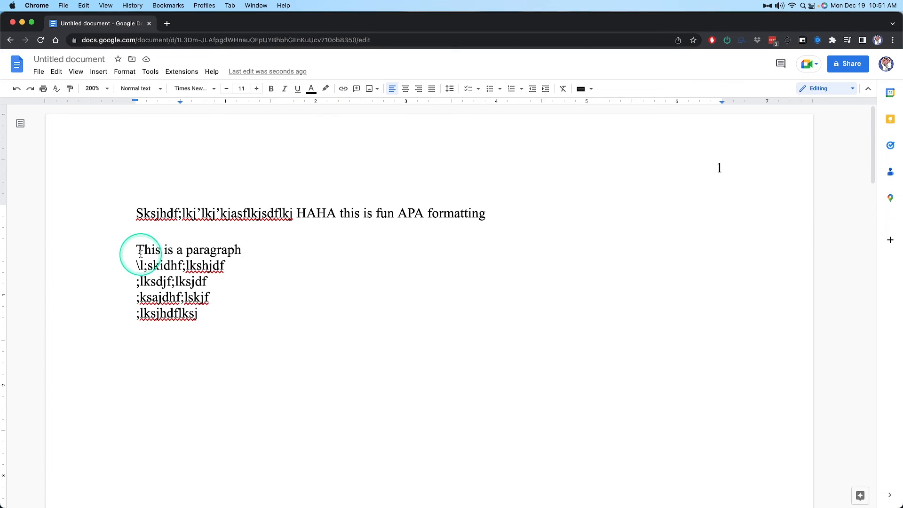
pyautogui.moveTo(137, 244); pyautogui.dragTo(252, 282)
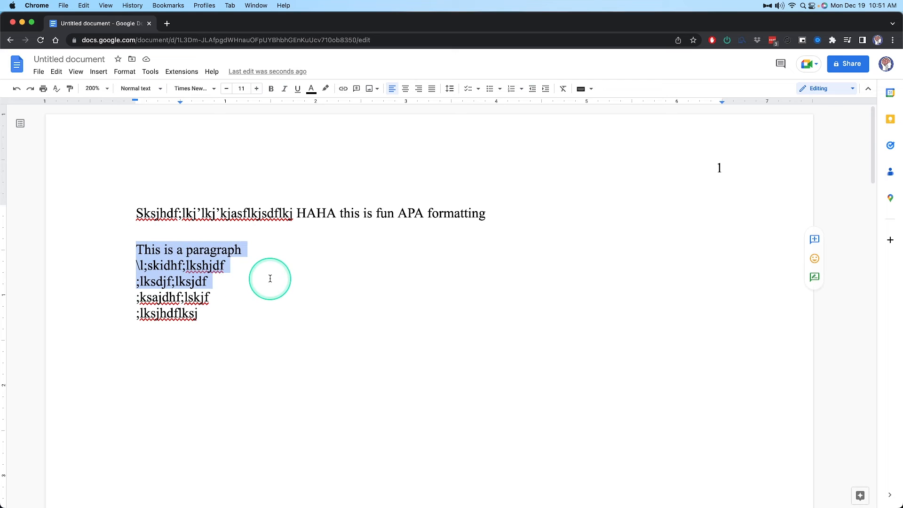
pyautogui.click(258, 252)
pyautogui.moveTo(145, 249); pyautogui.dragTo(237, 267)
pyautogui.press('super+v')
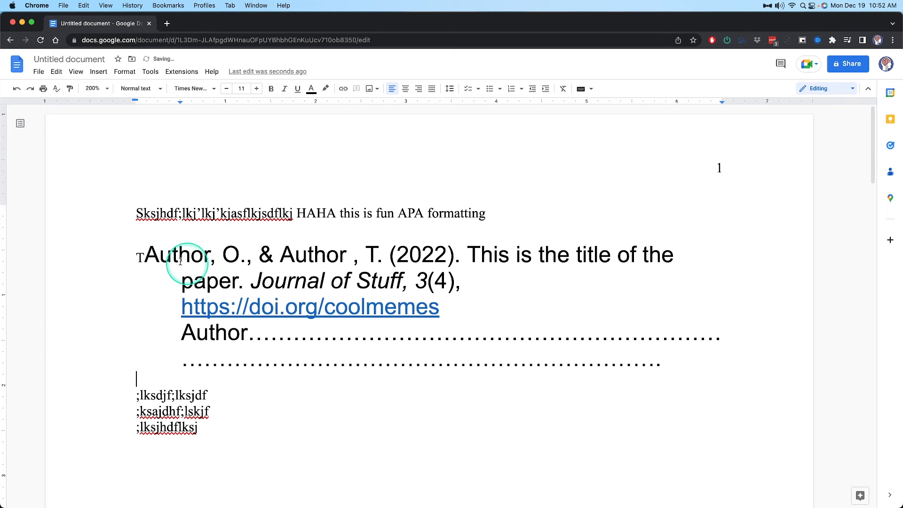
# Delete the stray T before the first pasted reference and start the second Author entry as its own paragraph
pyautogui.press('BackSpace')
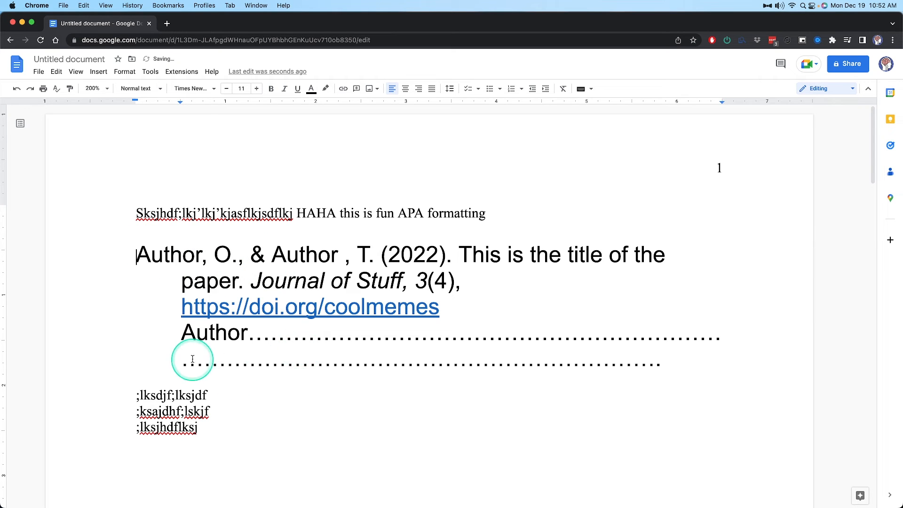
pyautogui.click(177, 332)
pyautogui.press('BackSpace')
pyautogui.press('BackSpace')
pyautogui.press('Return')
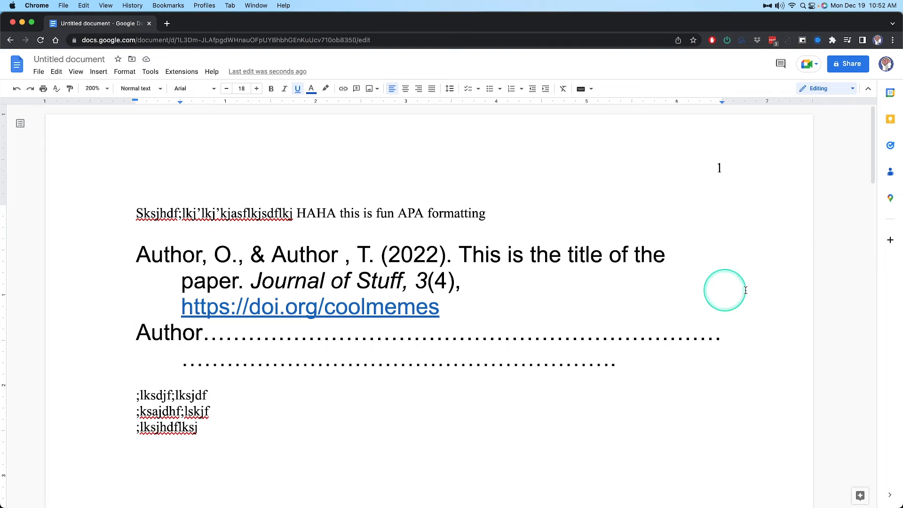
pyautogui.click(403, 297)
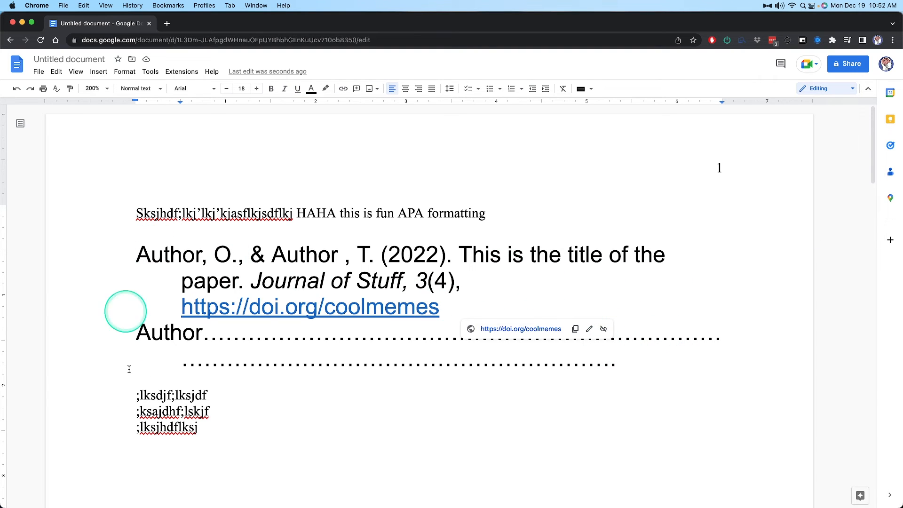
pyautogui.moveTo(135, 254); pyautogui.dragTo(671, 375)
pyautogui.click(669, 375)
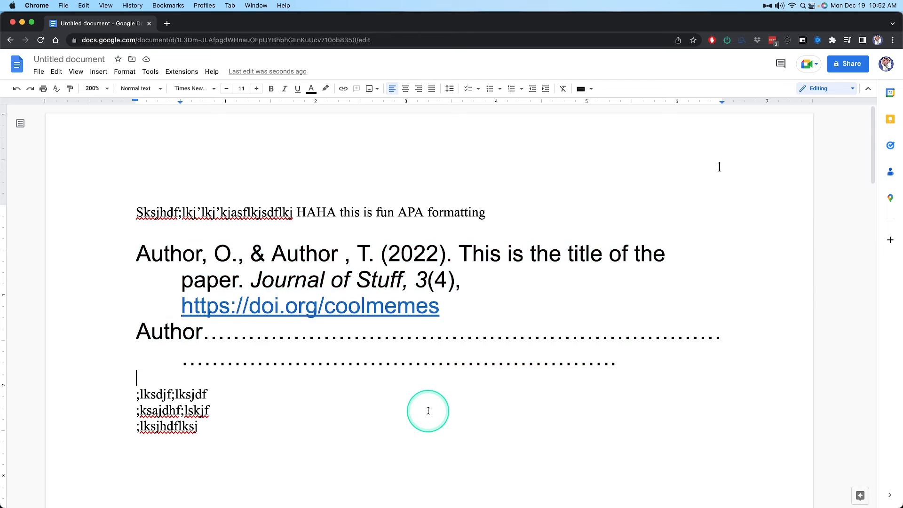
# Remove the hanging indent from both reference entries by setting their special indent to None
pyautogui.scroll(-5, 429, 410)
pyautogui.scroll(5, 427, 407)
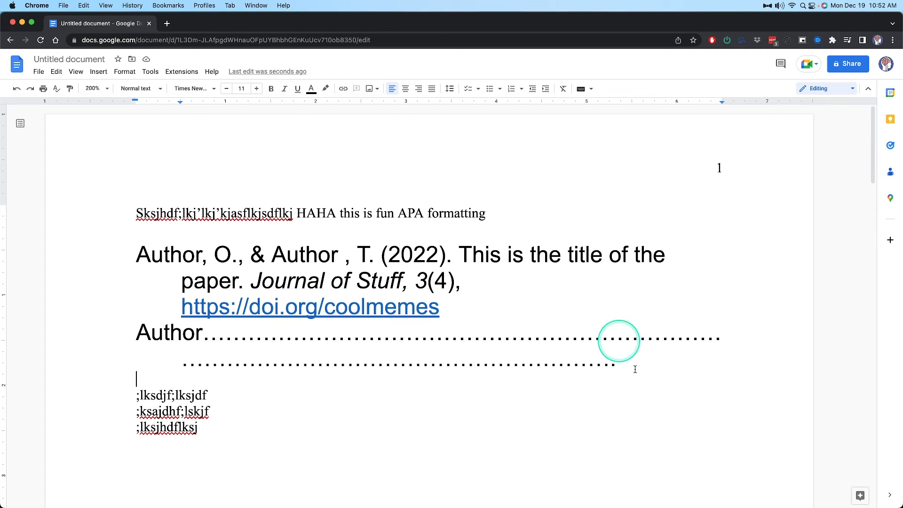
pyautogui.moveTo(635, 365); pyautogui.dragTo(134, 239)
pyautogui.click(134, 240)
pyautogui.moveTo(644, 366); pyautogui.dragTo(125, 256)
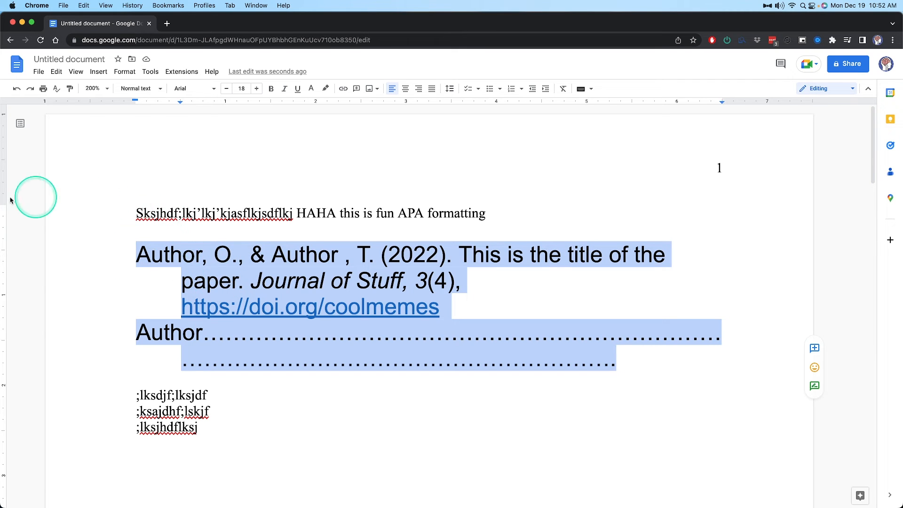
pyautogui.click(124, 72)
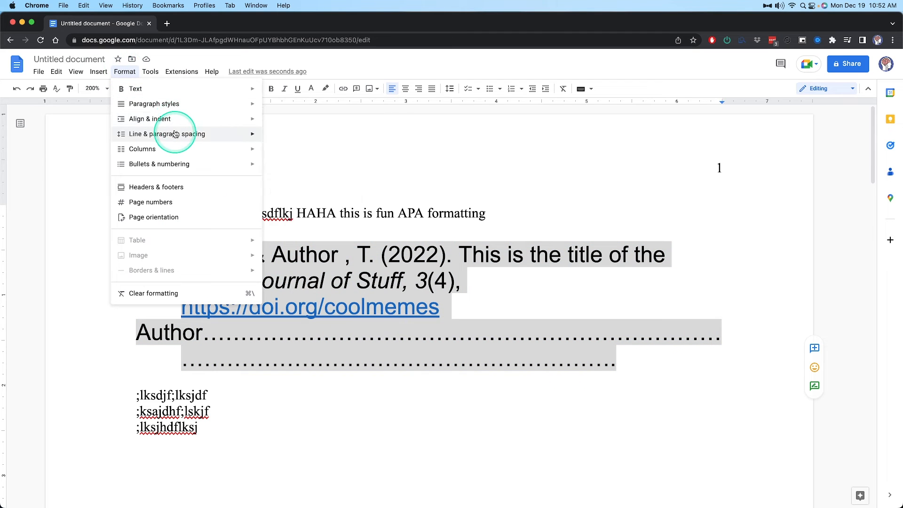
pyautogui.click(327, 219)
pyautogui.click(437, 323)
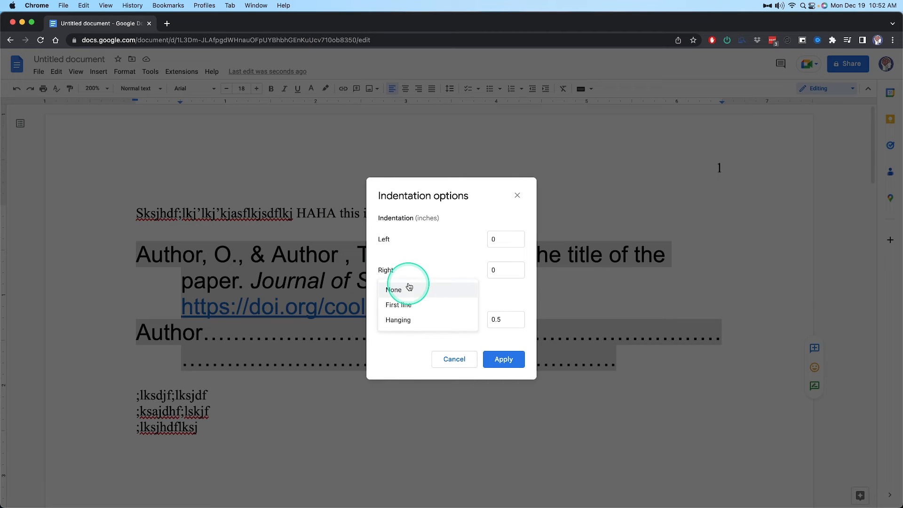
pyautogui.click(403, 286)
pyautogui.click(504, 361)
pyautogui.click(395, 337)
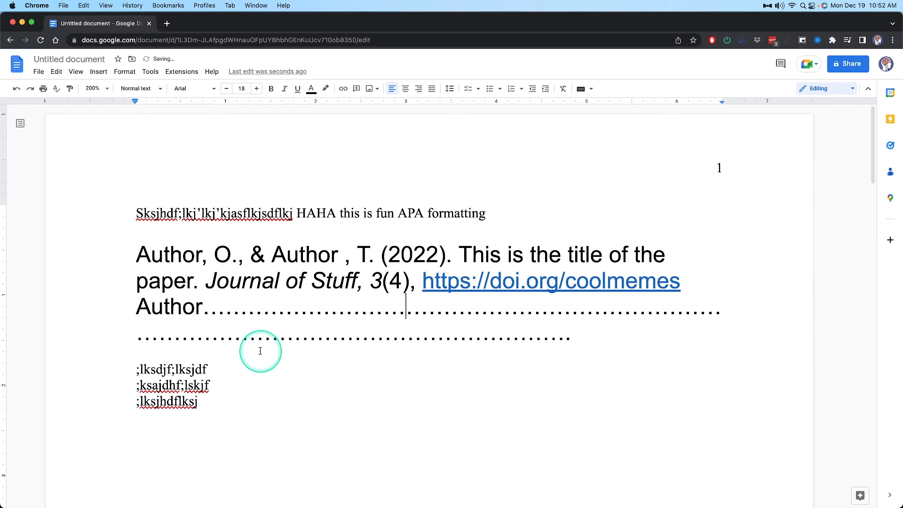
# Start a third reference entry reading "Author" on a new line below the second entry
pyautogui.click(136, 307)
pyautogui.press('Return')
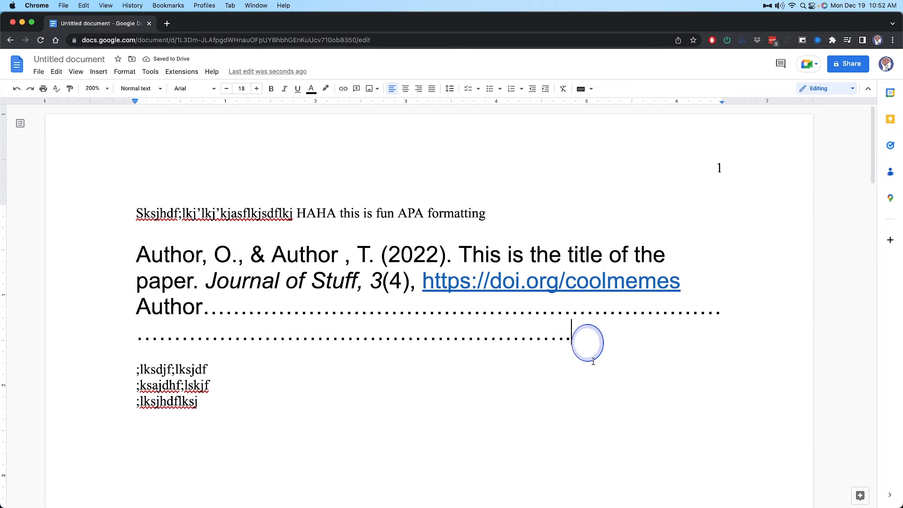
pyautogui.click(586, 340)
pyautogui.press('Return')
pyautogui.write('Author')
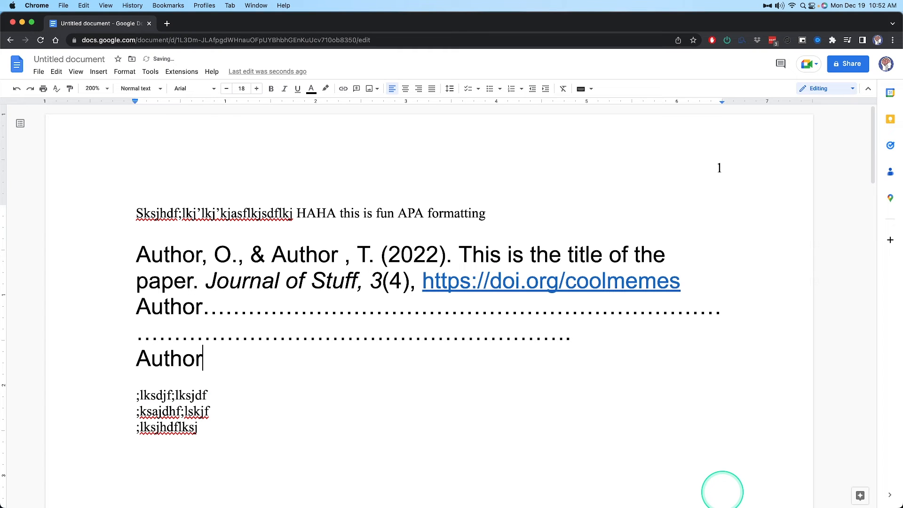
# Copy the dotted filler text of the second entry and paste it after "Author" in the third entry
pyautogui.moveTo(572, 333); pyautogui.dragTo(204, 308)
pyautogui.press('super+c')
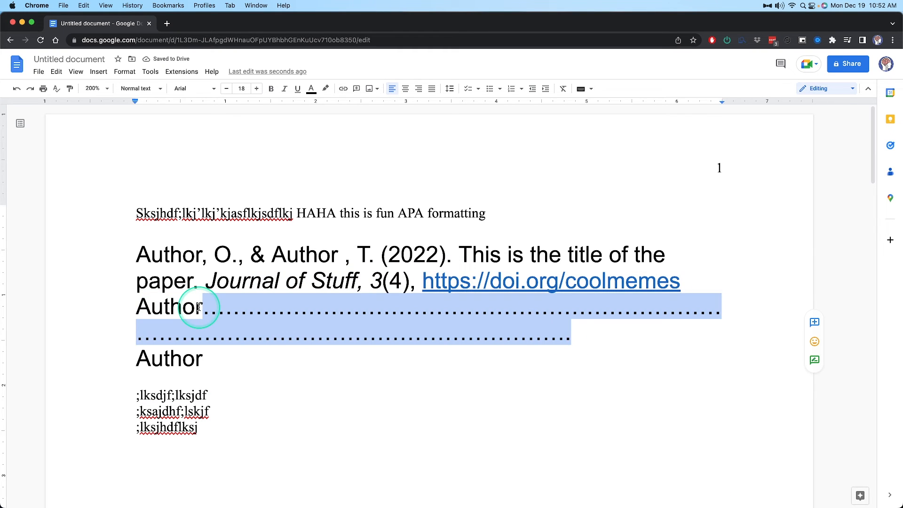
pyautogui.click(235, 358)
pyautogui.press('super+v')
pyautogui.click(422, 474)
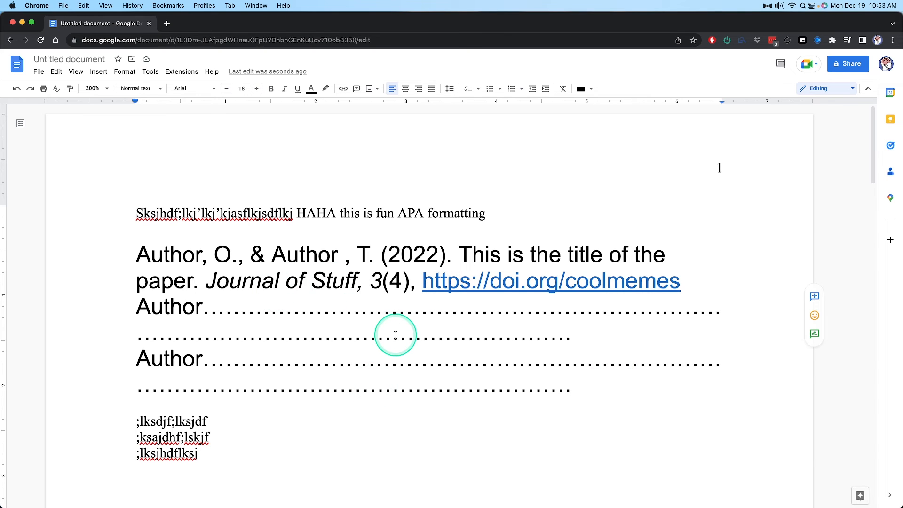
# Apply a 0.5-inch Hanging special indent to all three reference entries in Google Docs
pyautogui.press('super+Tab')
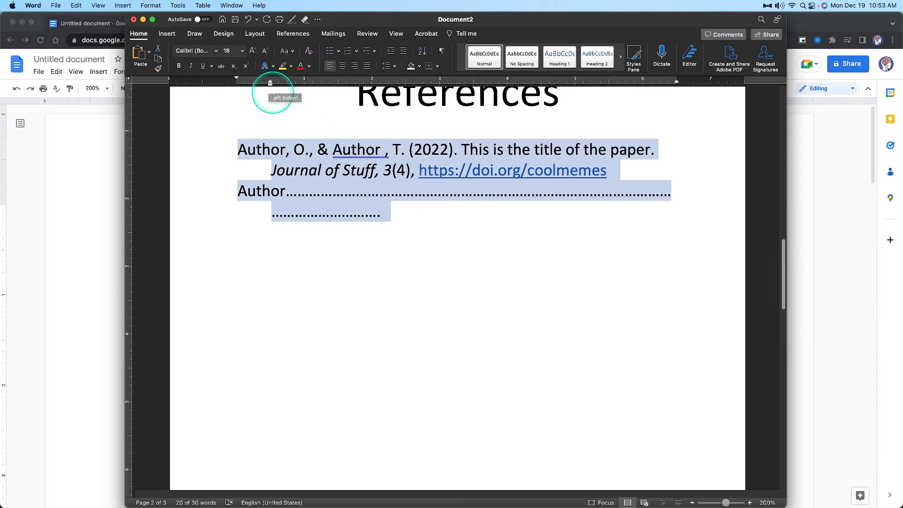
pyautogui.press('super+Tab')
pyautogui.moveTo(605, 377); pyautogui.dragTo(136, 252)
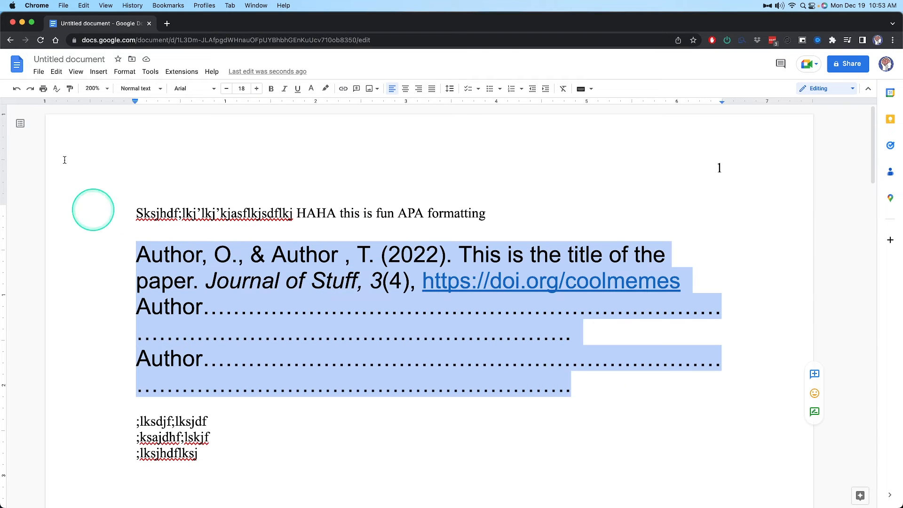
pyautogui.click(125, 71)
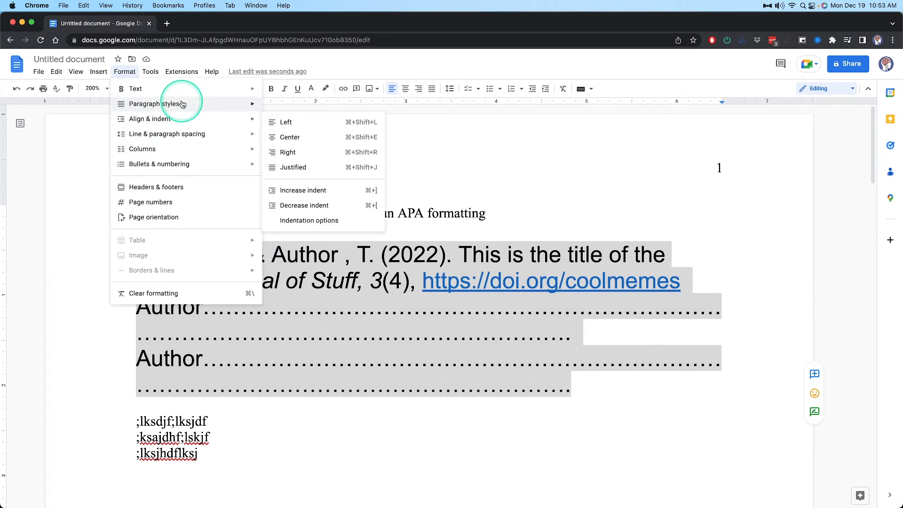
pyautogui.click(309, 220)
pyautogui.click(425, 320)
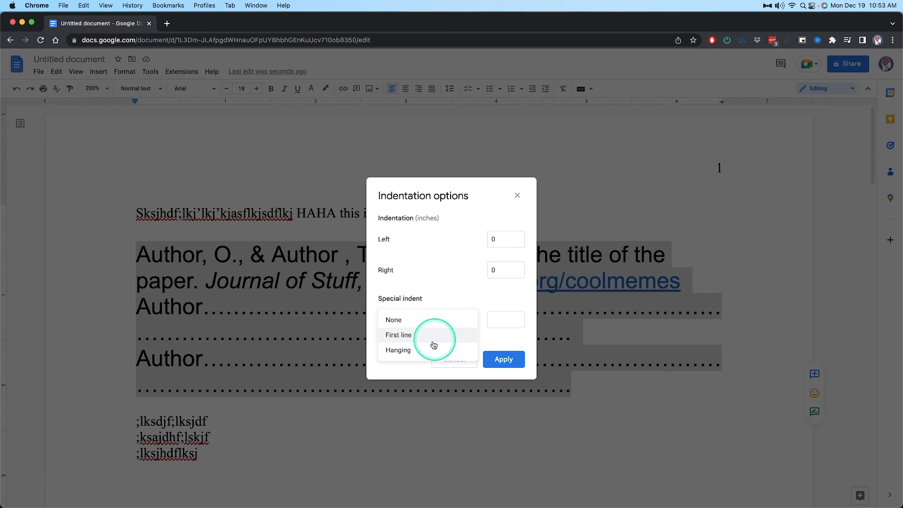
pyautogui.click(398, 350)
pyautogui.click(504, 358)
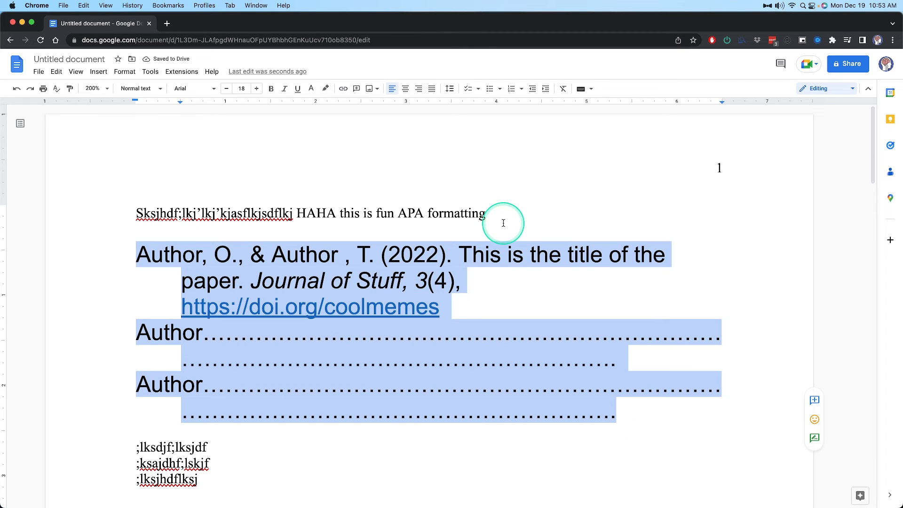
pyautogui.click(608, 384)
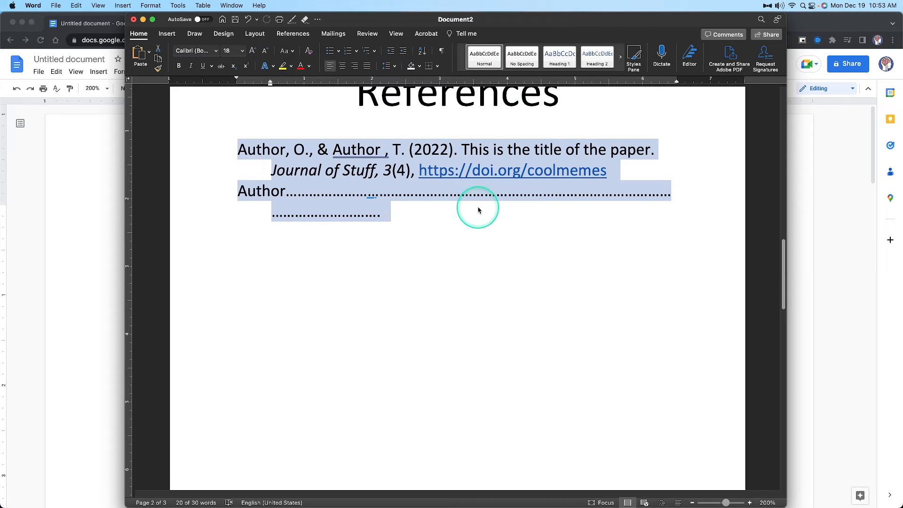
# In the Word document, change "Author" to "Asthor" at the start of the second reference entry
pyautogui.click(477, 207)
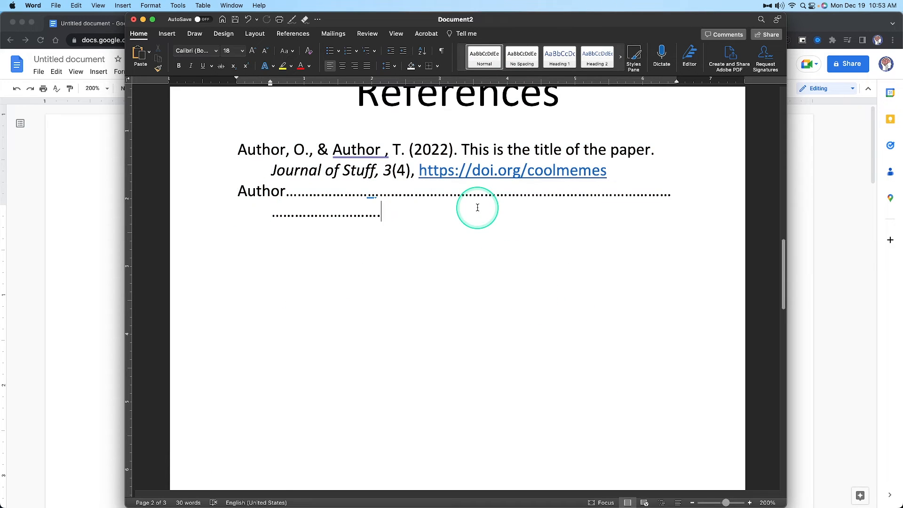
pyautogui.click(262, 192)
pyautogui.press('BackSpace')
pyautogui.write('s')
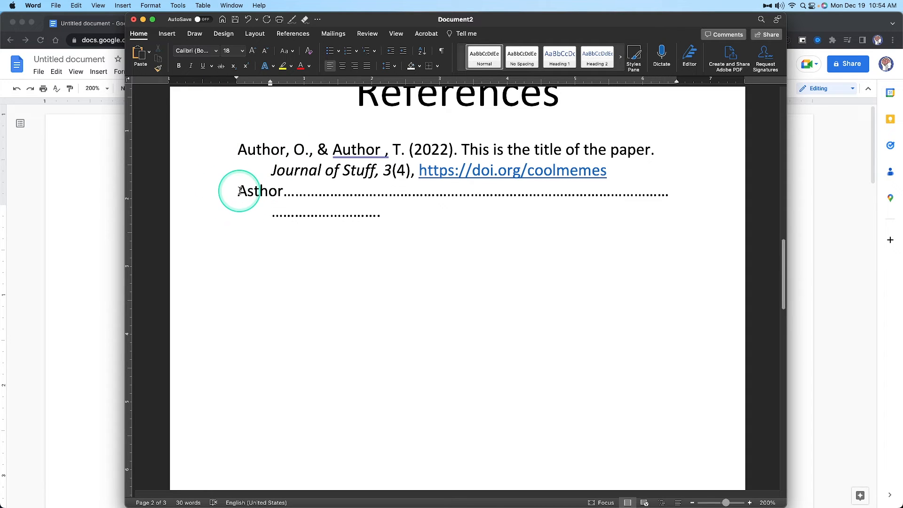
# Sort both reference entries in Word by Paragraphs, with type Text, in ascending order
pyautogui.moveTo(236, 149); pyautogui.dragTo(451, 224)
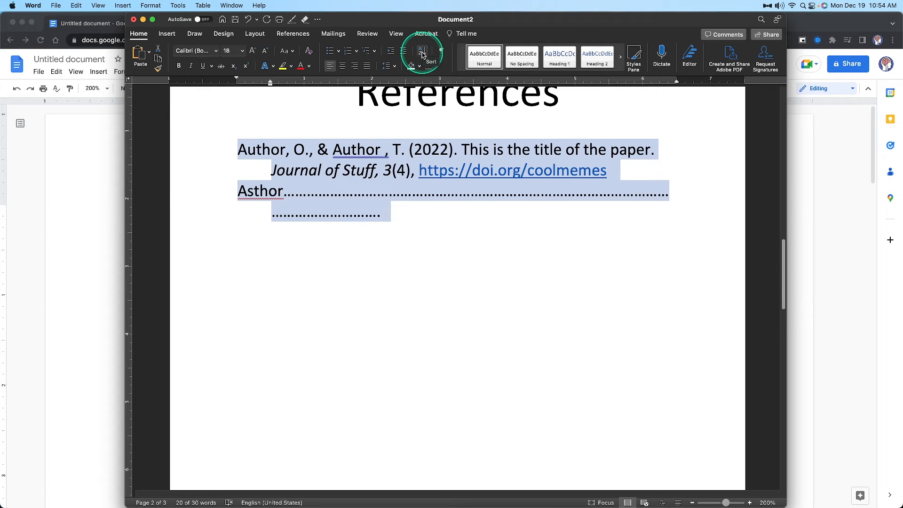
pyautogui.click(422, 55)
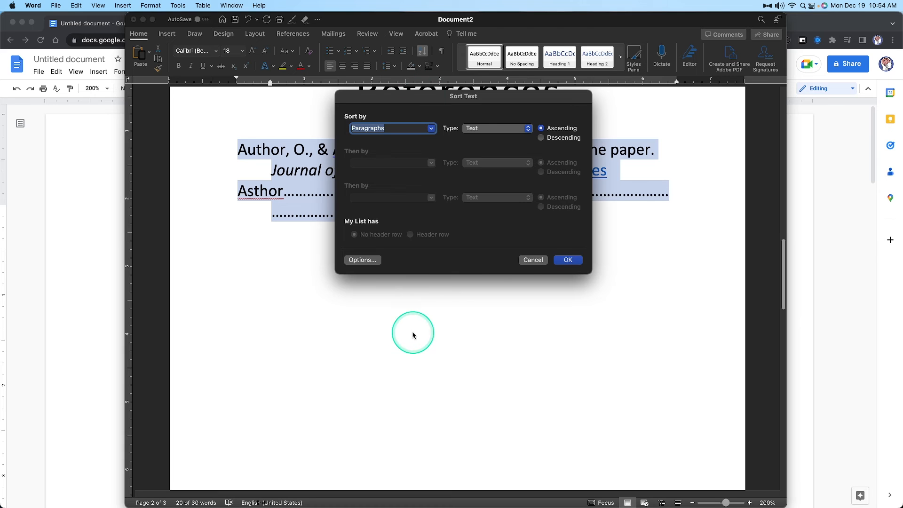
pyautogui.moveTo(468, 99); pyautogui.dragTo(466, 257)
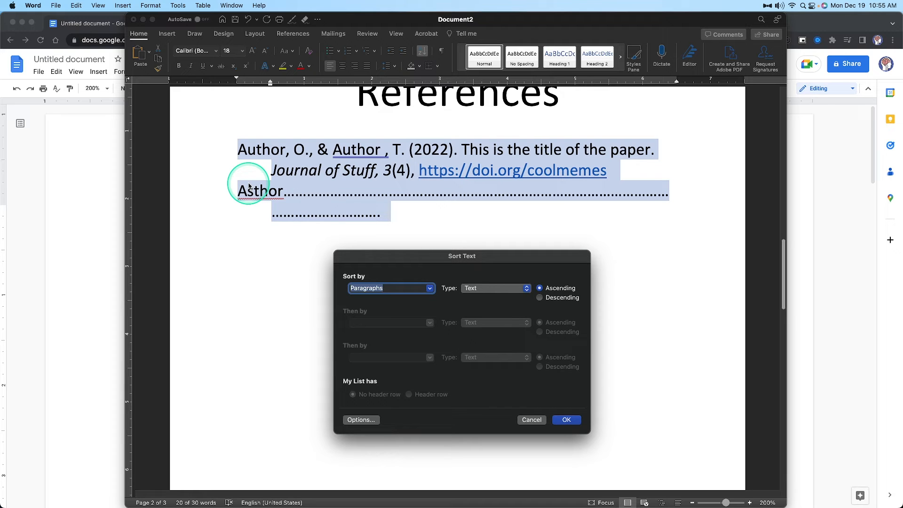
pyautogui.click(556, 301)
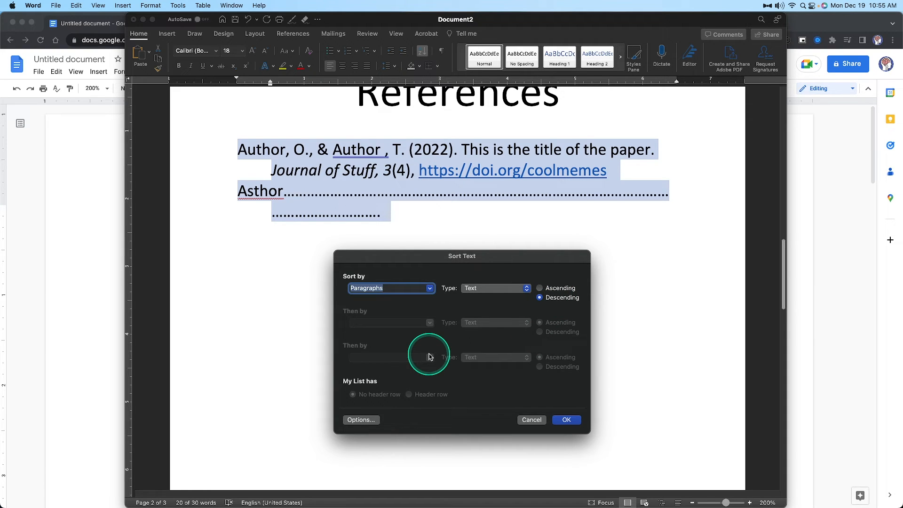
pyautogui.click(571, 288)
pyautogui.click(526, 290)
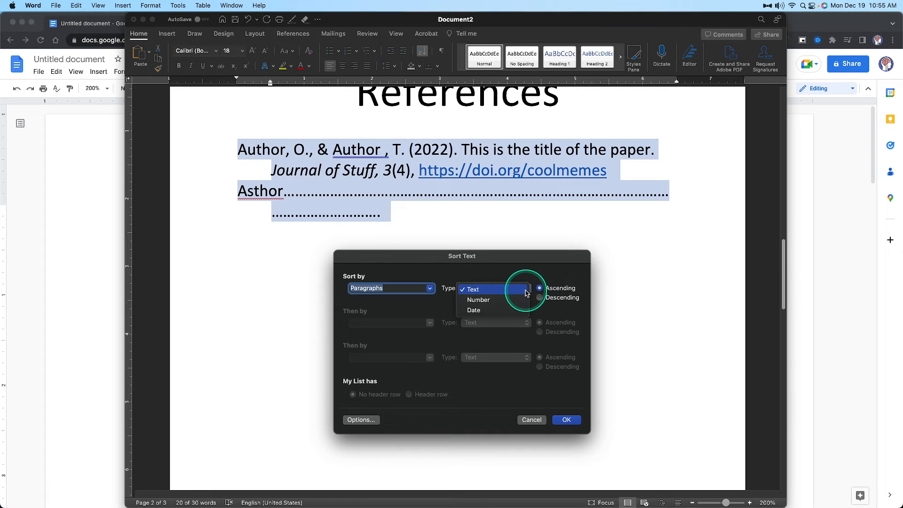
pyautogui.click(556, 270)
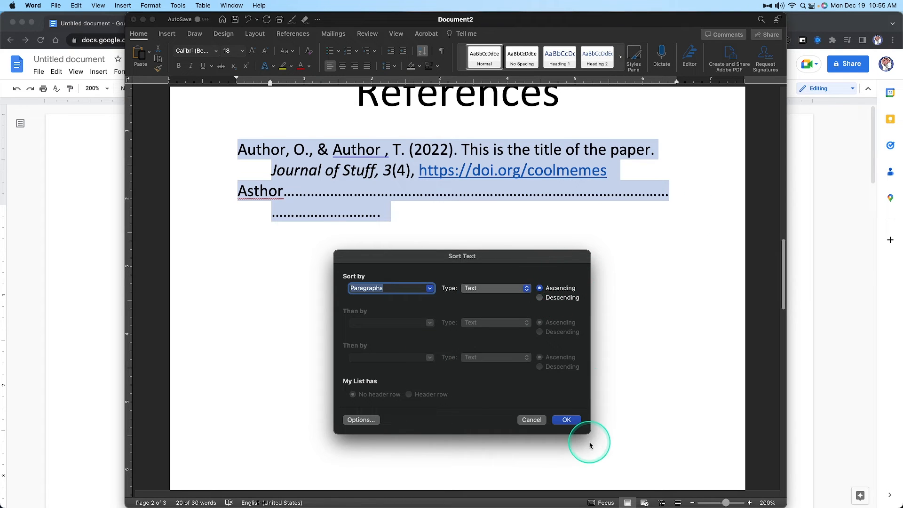
pyautogui.click(572, 420)
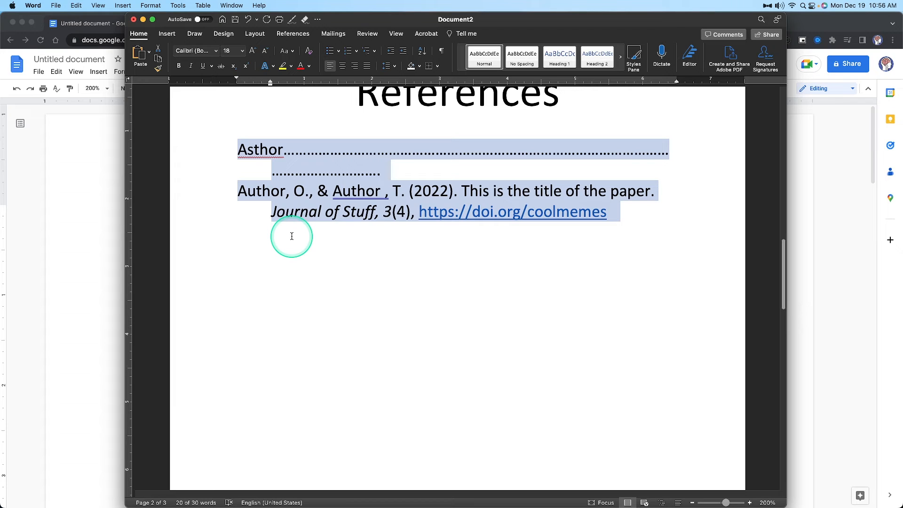
# Switch to Google Docs and change the second entry's "Author" to "Asthor" and the third's to "Aathor"
pyautogui.click(93, 308)
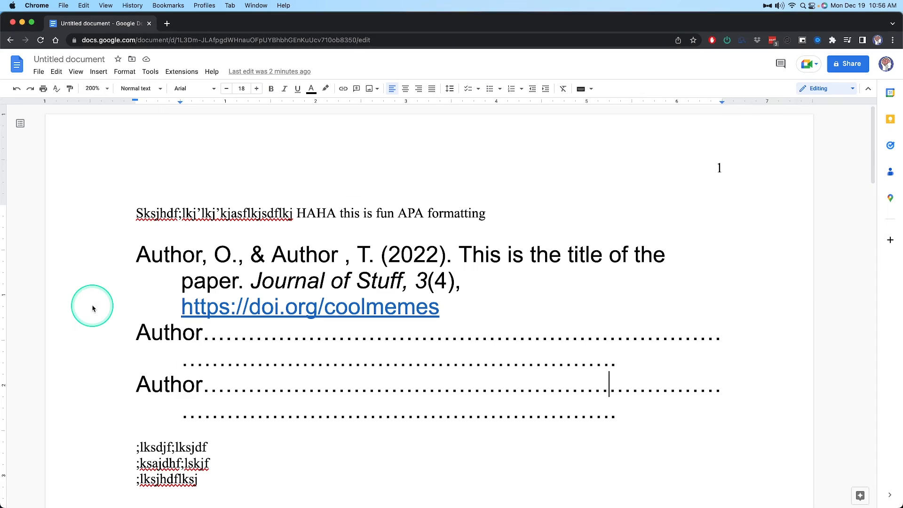
pyautogui.click(165, 334)
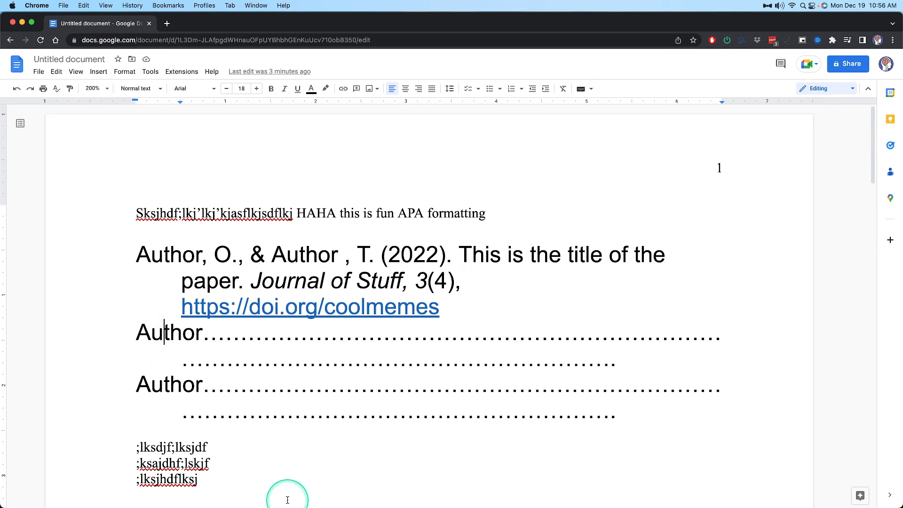
pyautogui.press('BackSpace')
pyautogui.write('s')
pyautogui.press('Down')
pyautogui.press('Down')
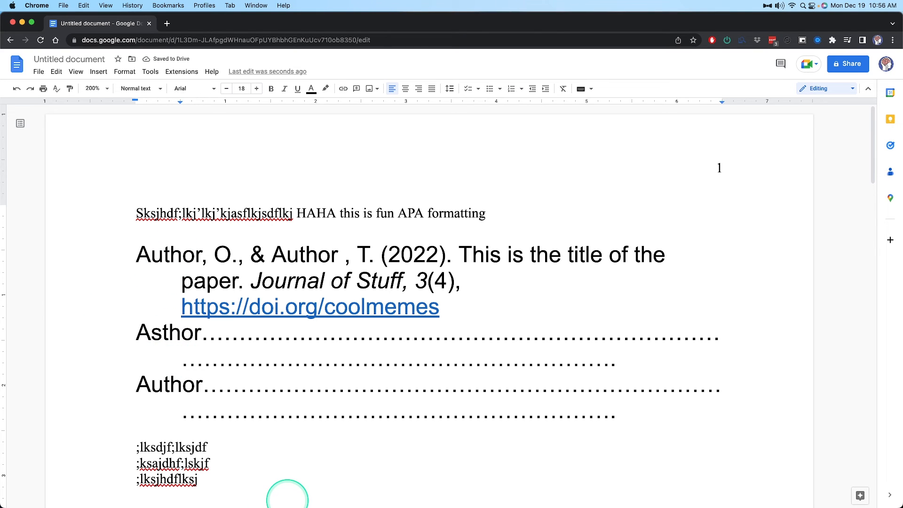
pyautogui.press('BackSpace')
pyautogui.write('a')
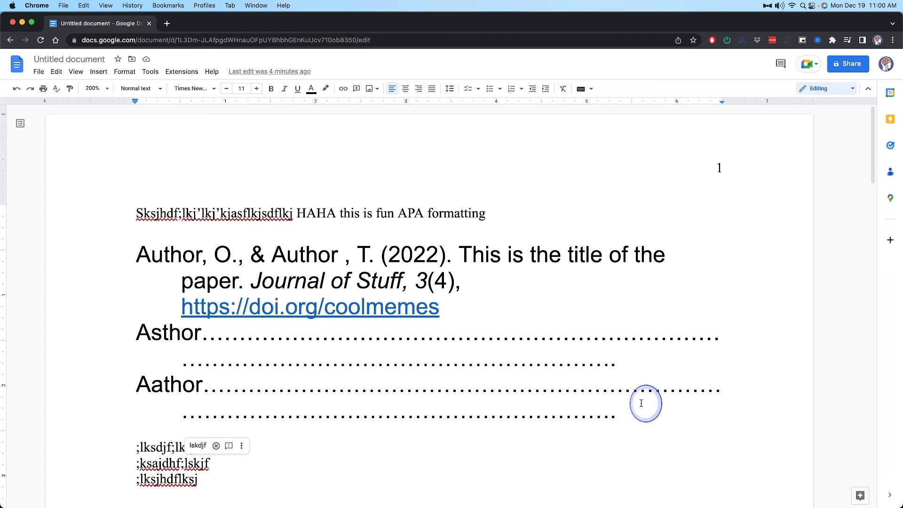
# Select all three reference entries and search the Google Workspace Marketplace add-ons for "sorting paragraphs"
pyautogui.moveTo(641, 401); pyautogui.dragTo(136, 259)
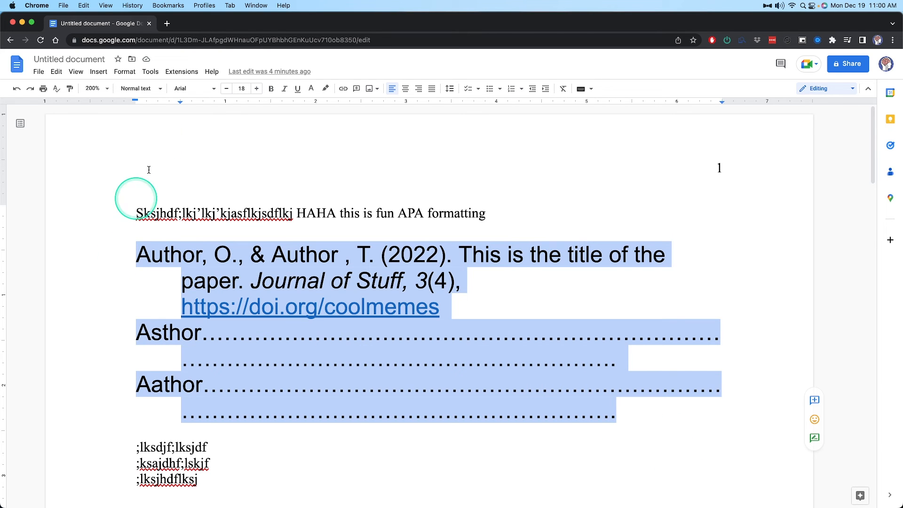
pyautogui.click(182, 71)
pyautogui.moveTo(189, 90)
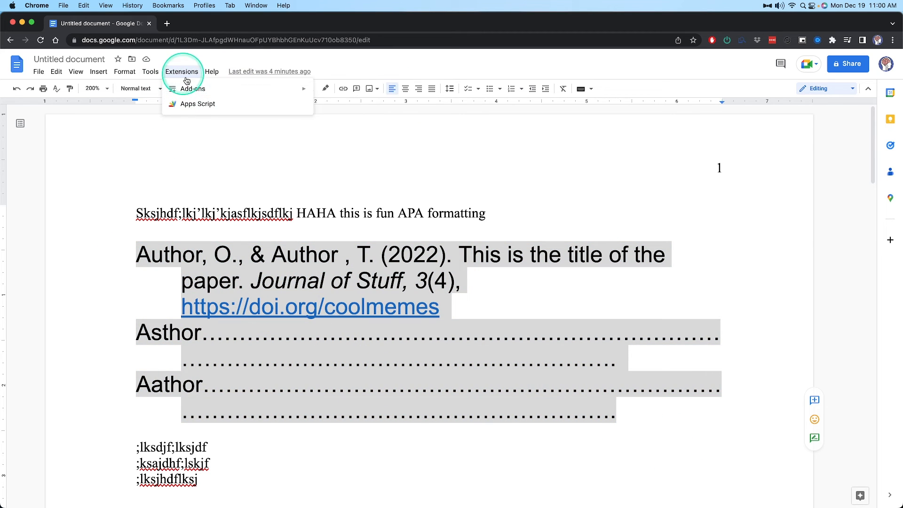
pyautogui.click(366, 91)
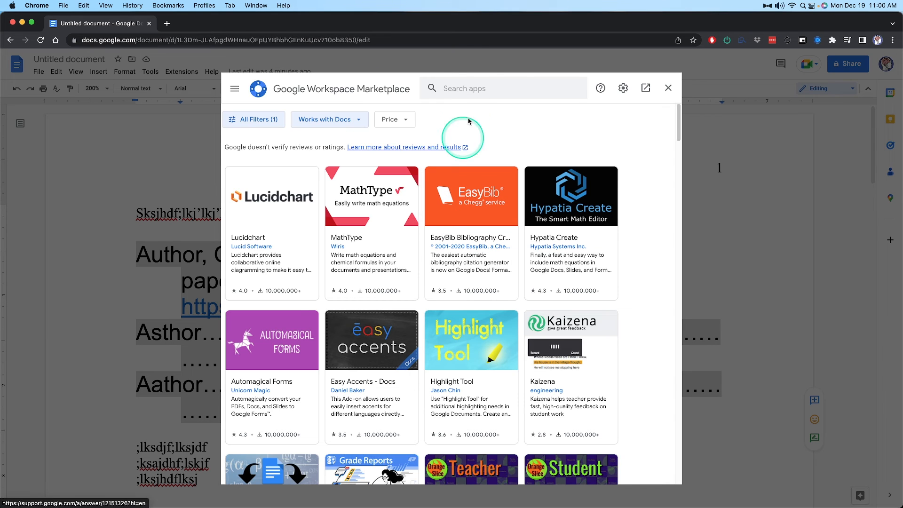
pyautogui.click(471, 89)
pyautogui.write('sorting paragraphs')
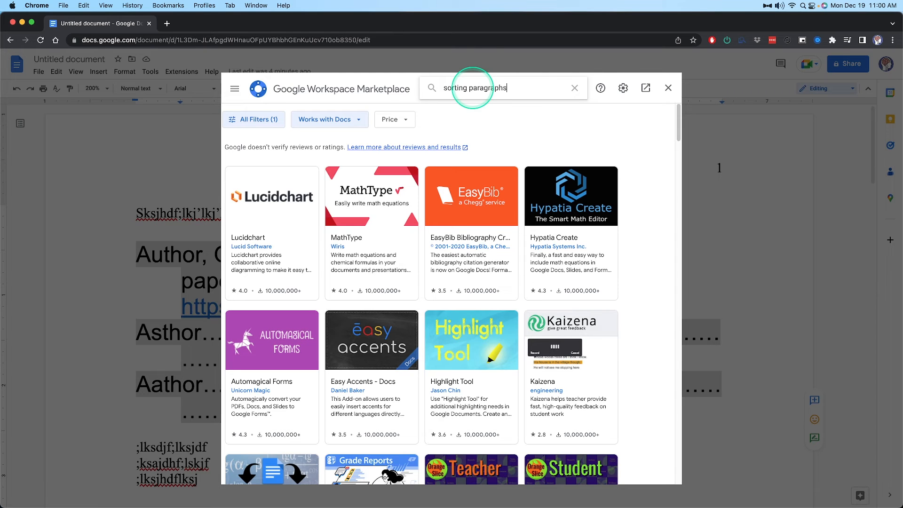
pyautogui.press('Return')
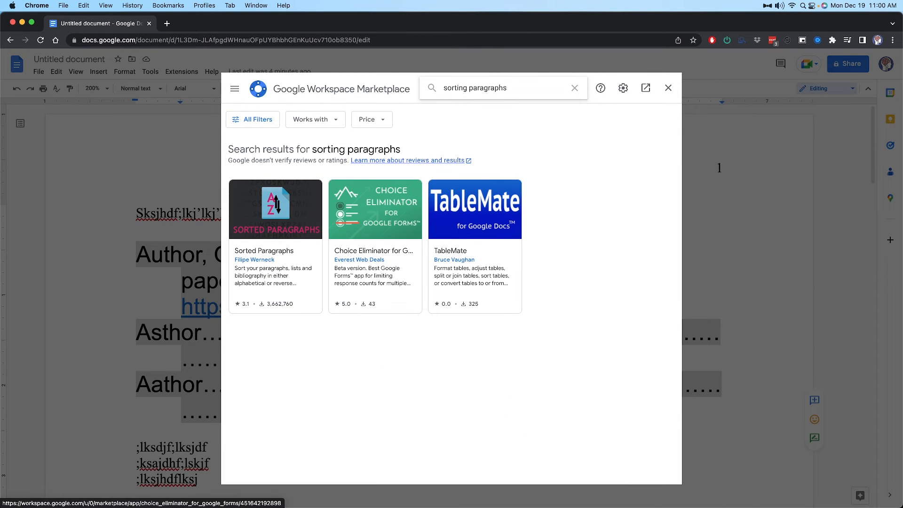
# Install the Sorted Paragraphs add-on and grant it the requested permission
pyautogui.click(292, 246)
pyautogui.click(593, 156)
pyautogui.click(513, 332)
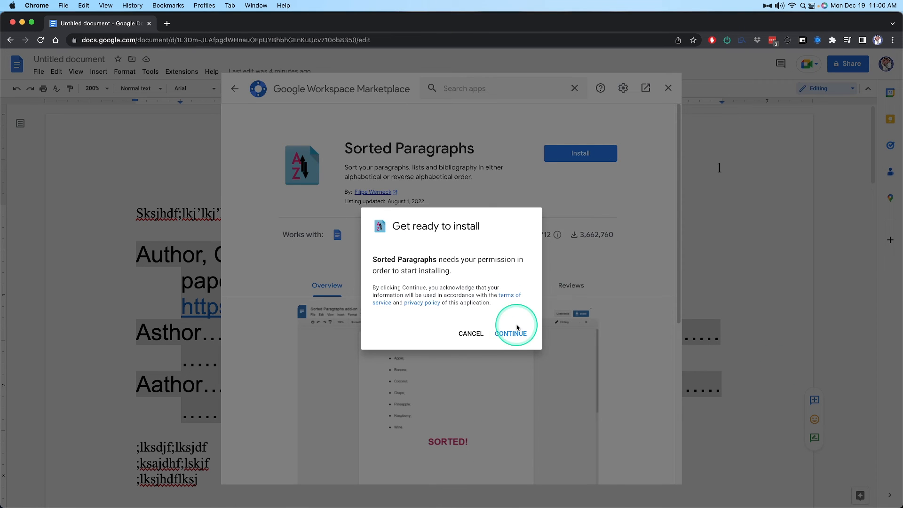
pyautogui.click(523, 385)
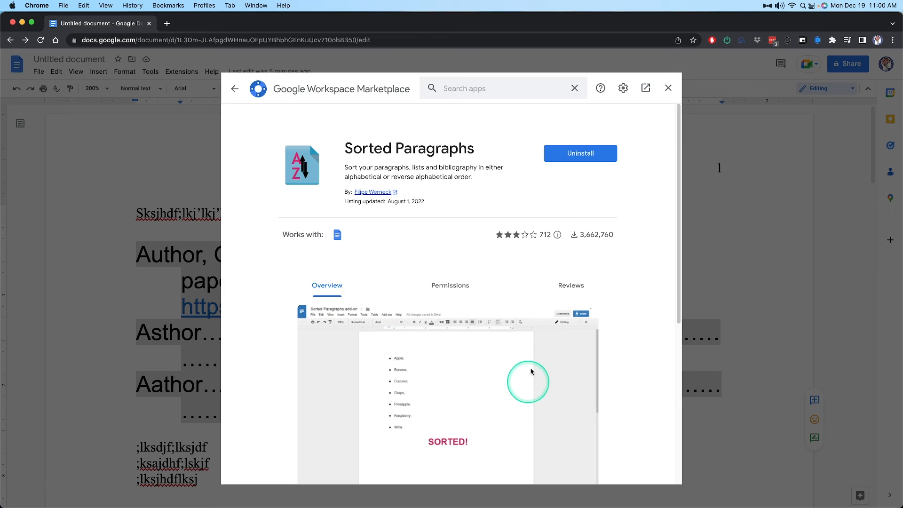
# Close the Marketplace listing and sort the selected reference entries from A to Z with Sorted Paragraphs
pyautogui.click(667, 88)
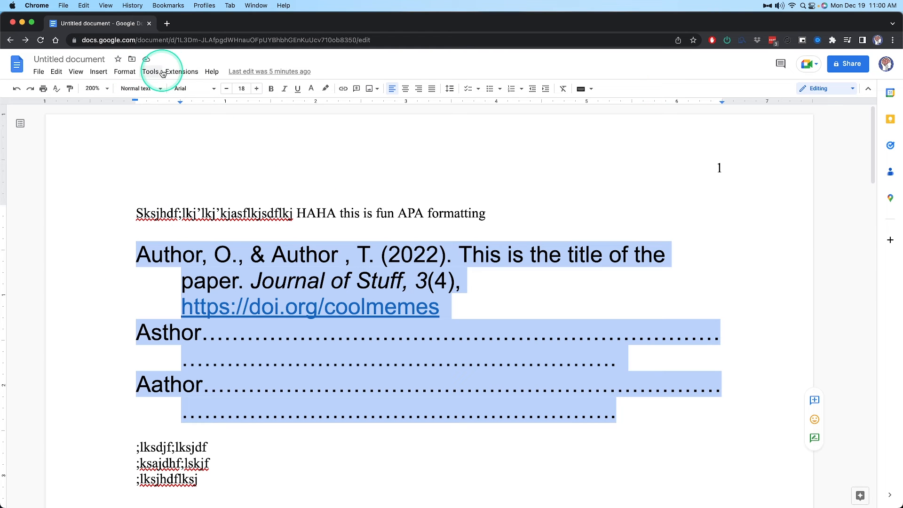
pyautogui.click(181, 72)
pyautogui.moveTo(204, 131)
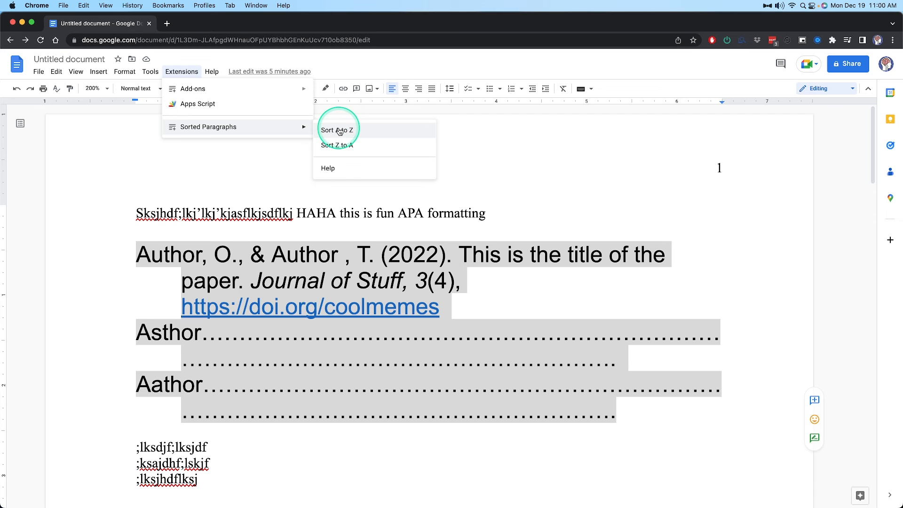
pyautogui.click(341, 129)
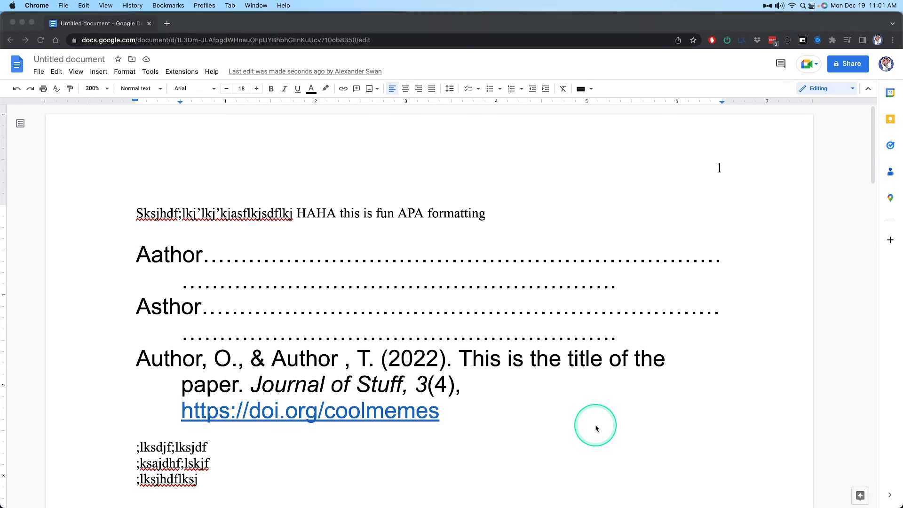
# Switch to Word, turn on Track Changes, and delete one "o" from "Google" in the title
pyautogui.press('super+Tab')
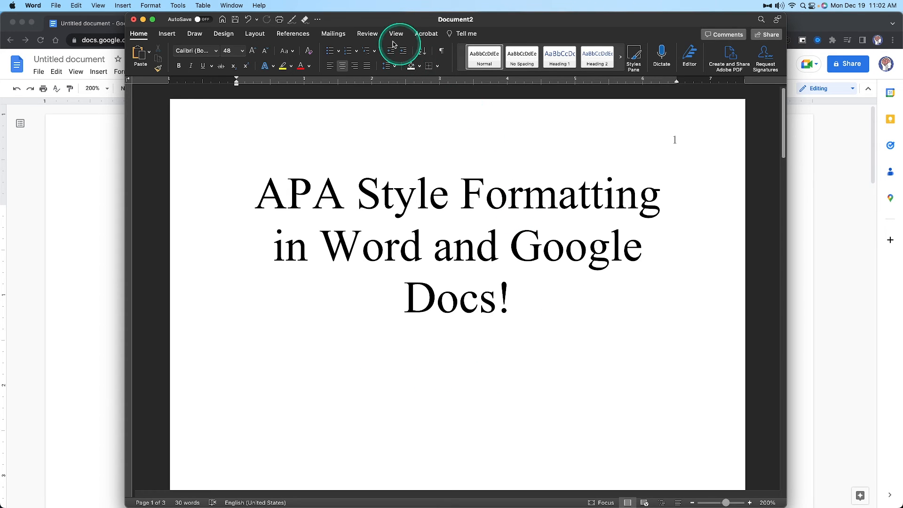
pyautogui.click(374, 37)
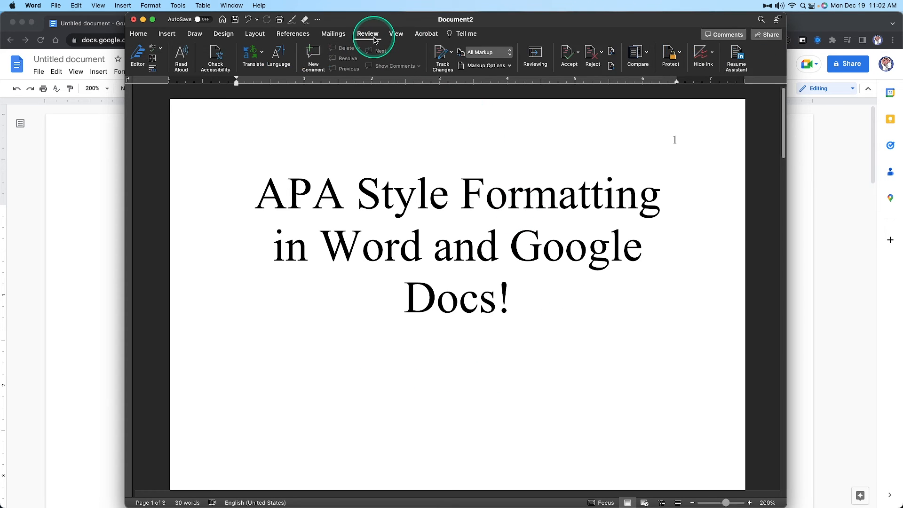
pyautogui.click(442, 57)
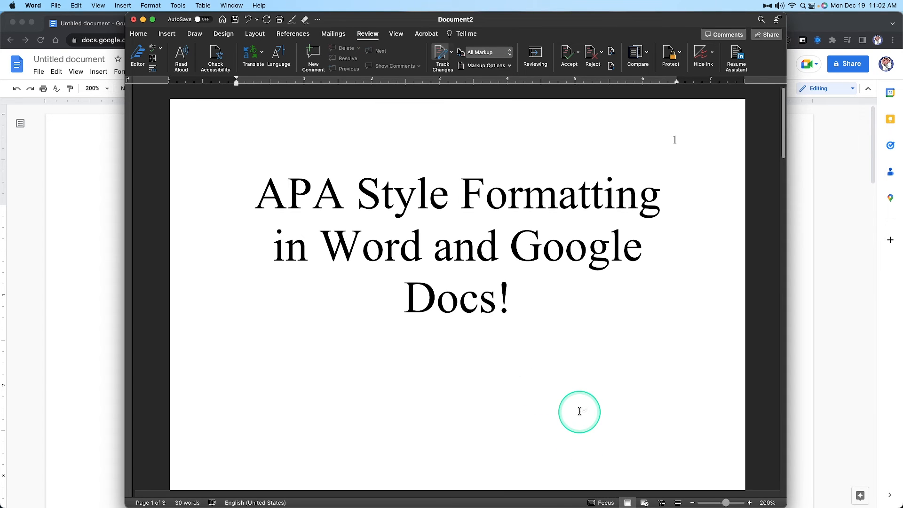
pyautogui.click(569, 245)
pyautogui.press('BackSpace')
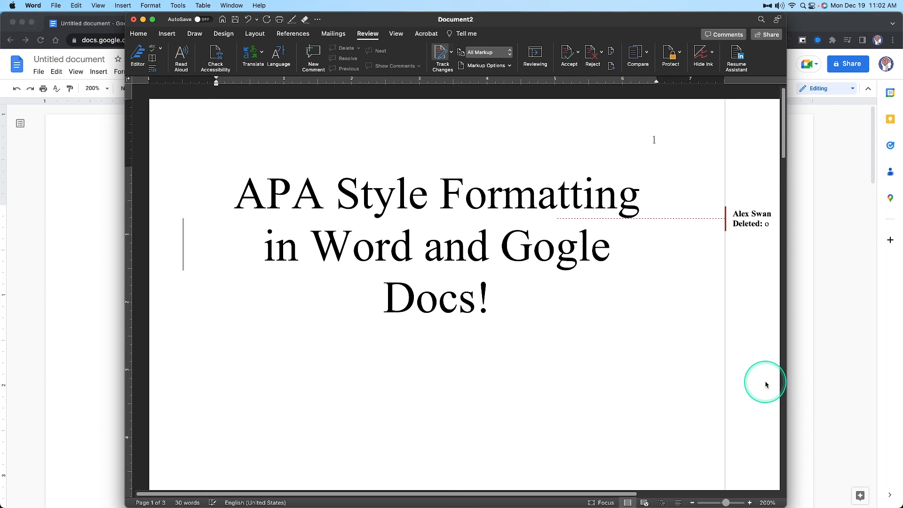
pyautogui.hscroll(5, 765, 384)
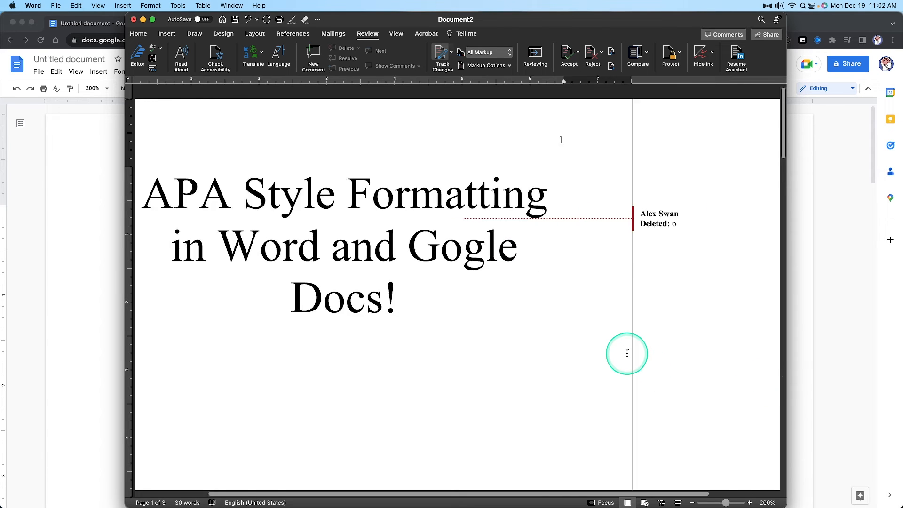
pyautogui.hscroll(-5, 484, 391)
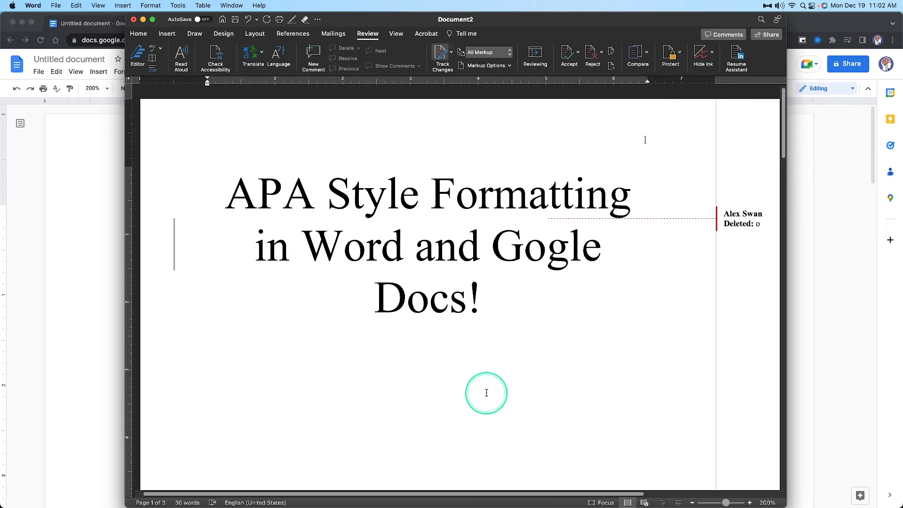
# Replace the title's exclamation mark with a period and the capital "F" in "Formatting" with a lowercase "f"
pyautogui.click(487, 297)
pyautogui.press('BackSpace')
pyautogui.write('.')
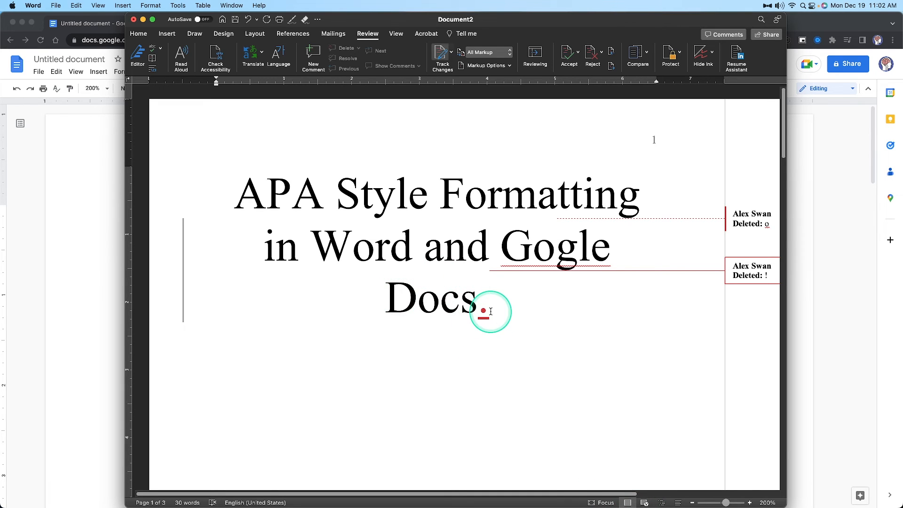
pyautogui.click(360, 188)
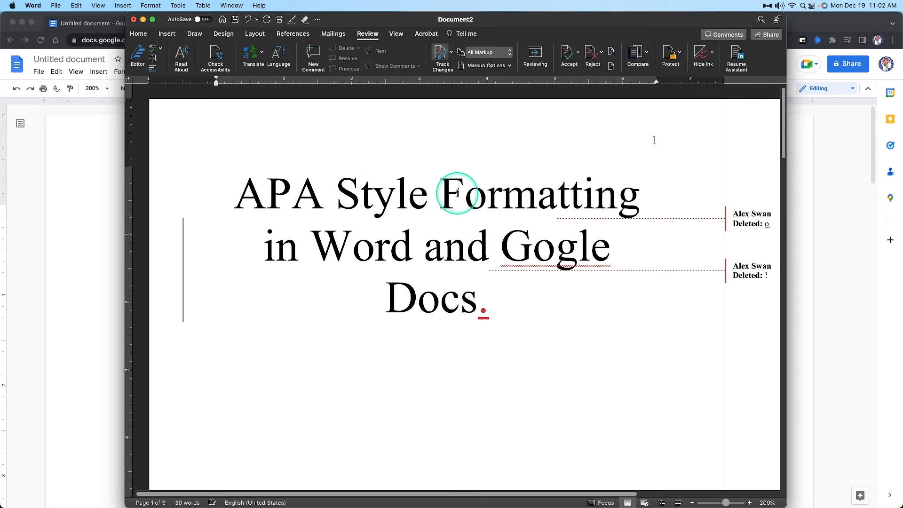
pyautogui.press('Delete')
pyautogui.write('f')
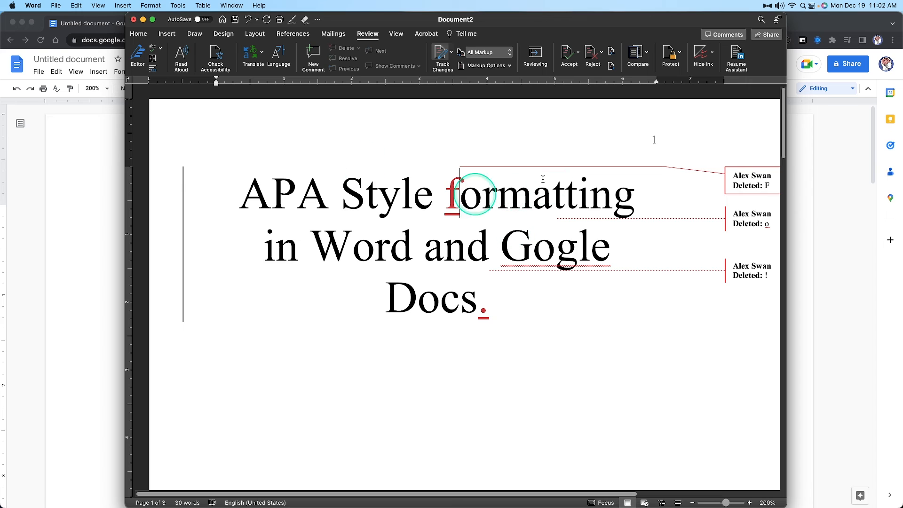
# Insert the missing "o" in "Gogle" as a tracked change and view the full revision balloons beside the title
pyautogui.click(556, 255)
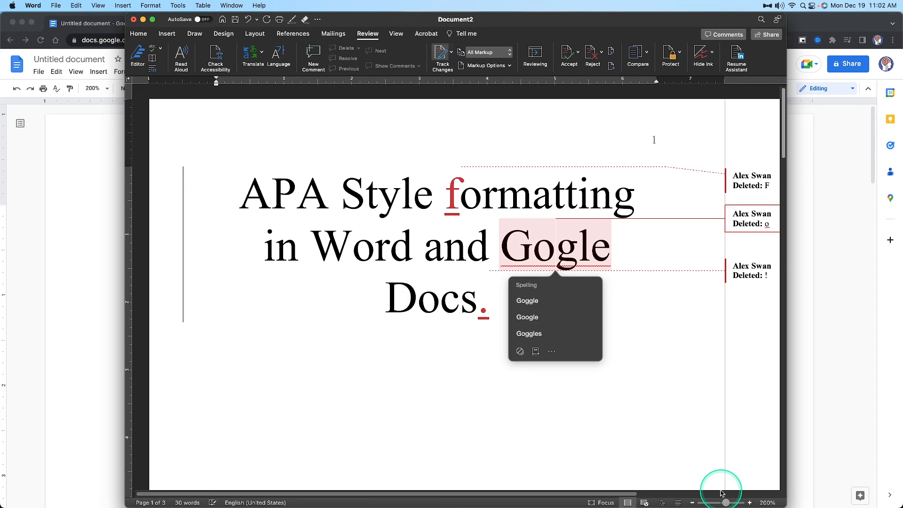
pyautogui.write('o')
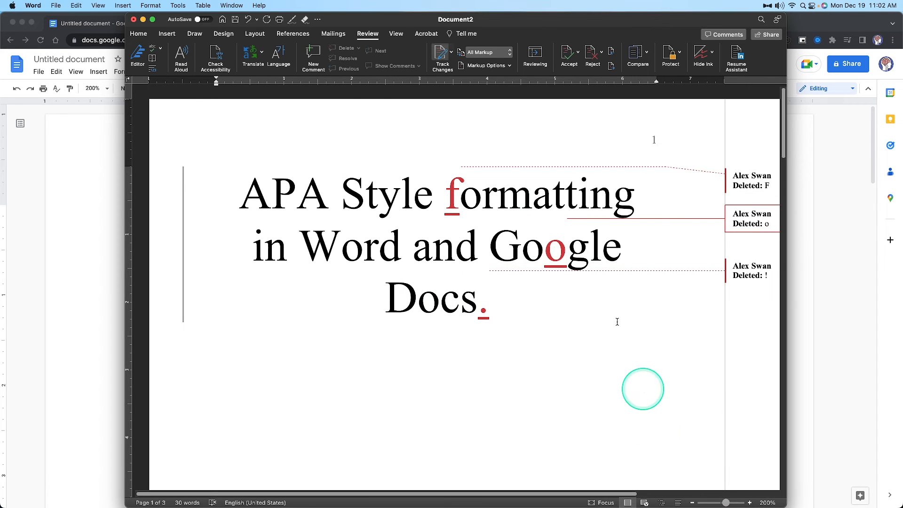
pyautogui.hscroll(5, 439, 343)
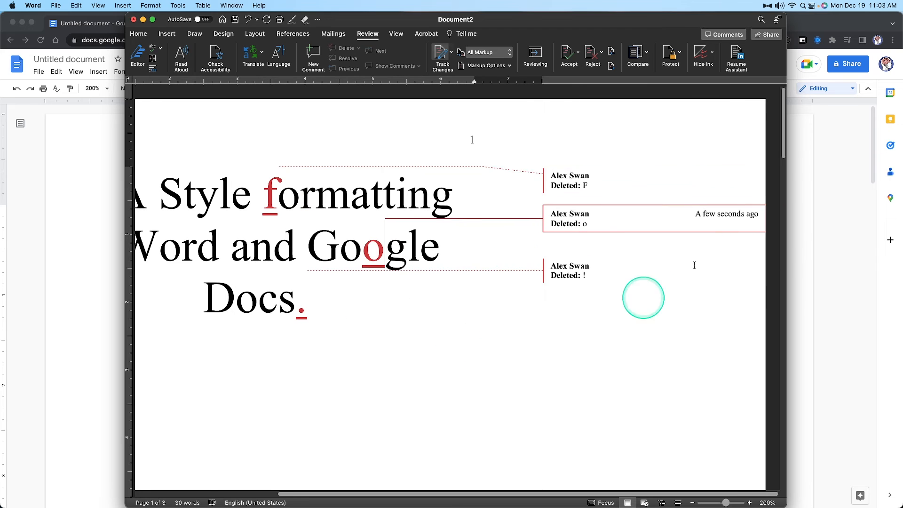
pyautogui.hscroll(-5, 461, 354)
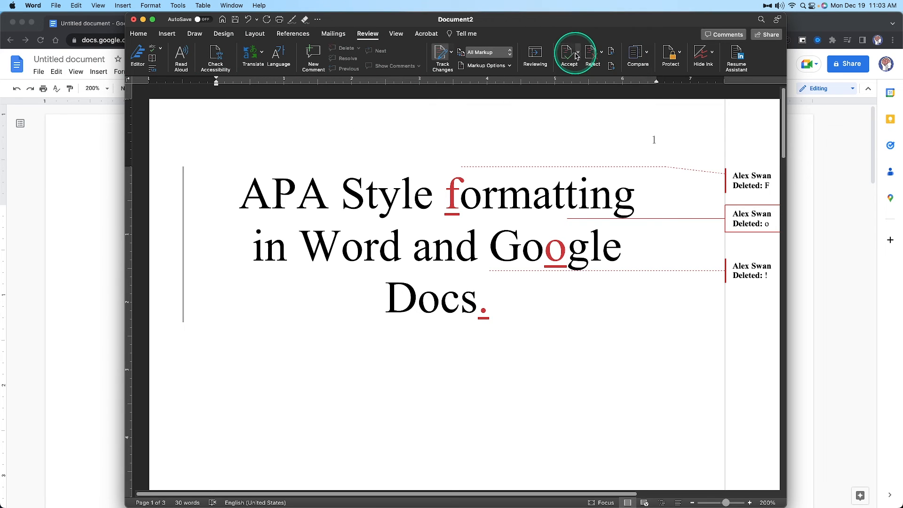
# Select the tracked deletion of "F" and open the options for accepting changes
pyautogui.click(765, 185)
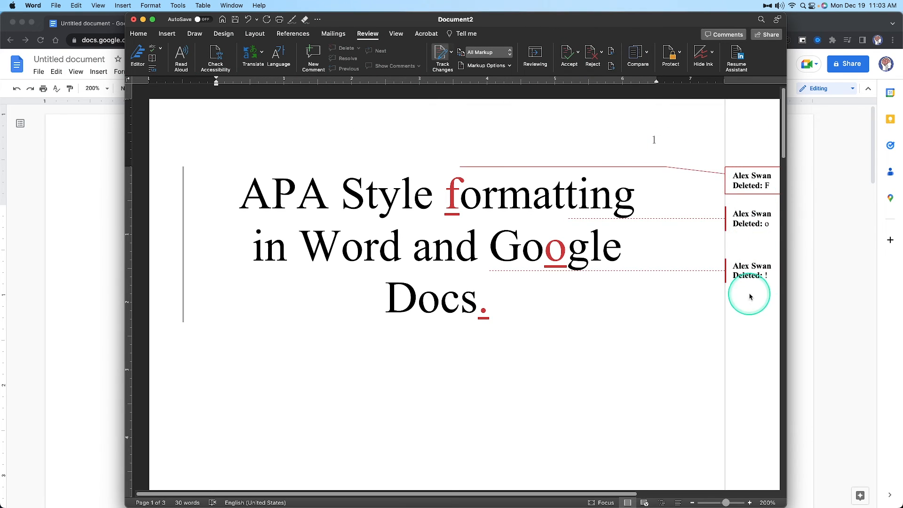
pyautogui.click(578, 52)
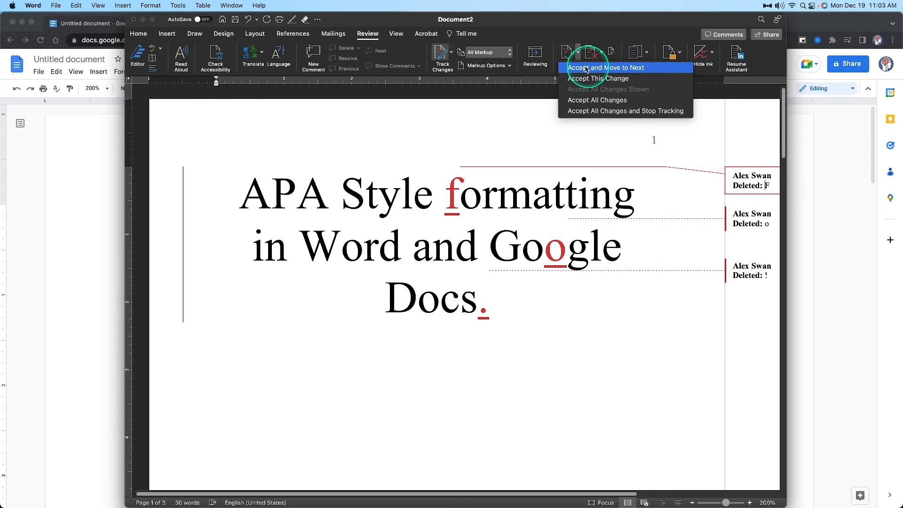
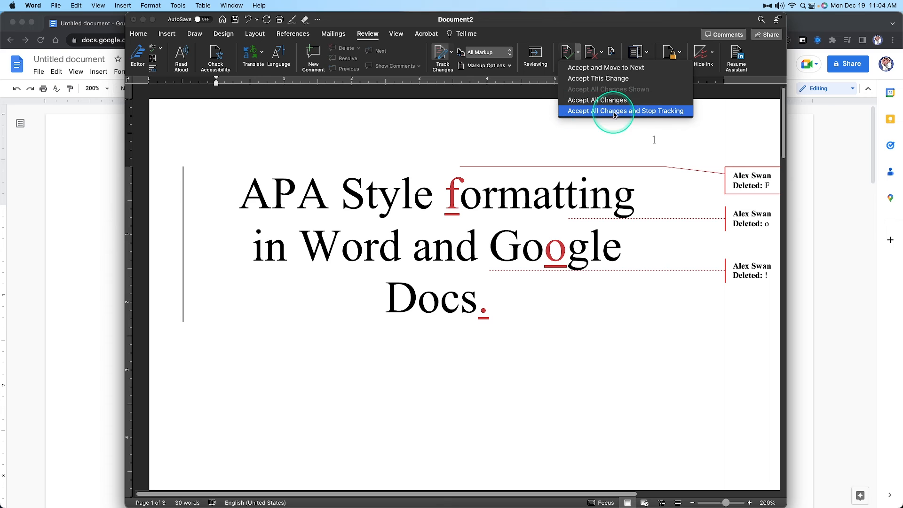
# Accept all tracked changes in the document and stop tracking
pyautogui.click(634, 113)
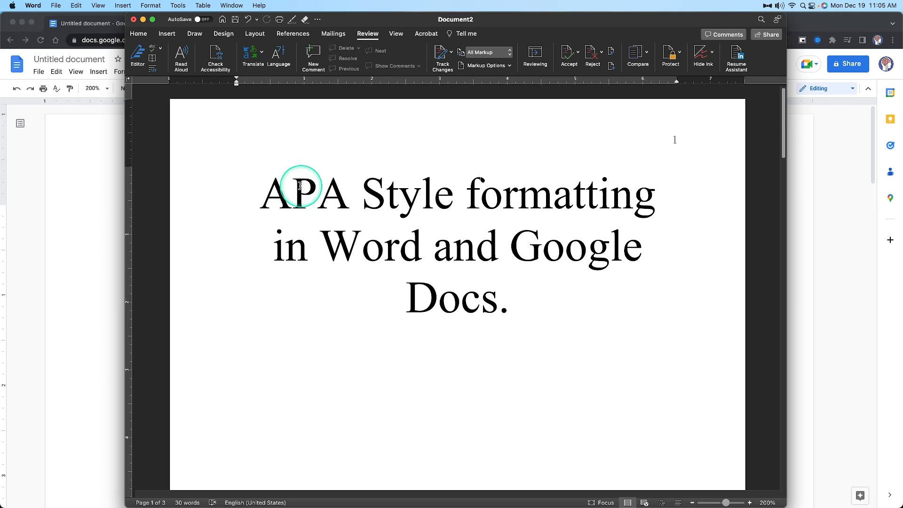
# Add the comment "lksjdhajshdlkjahdlkjahdkljhadkjhakljdh" to "Google Docs." in the title
pyautogui.moveTo(295, 205); pyautogui.dragTo(509, 294)
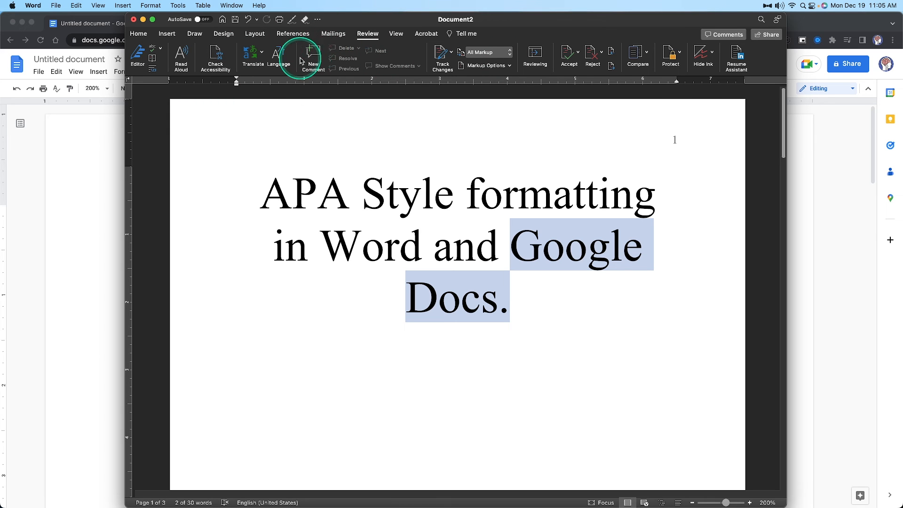
pyautogui.click(314, 51)
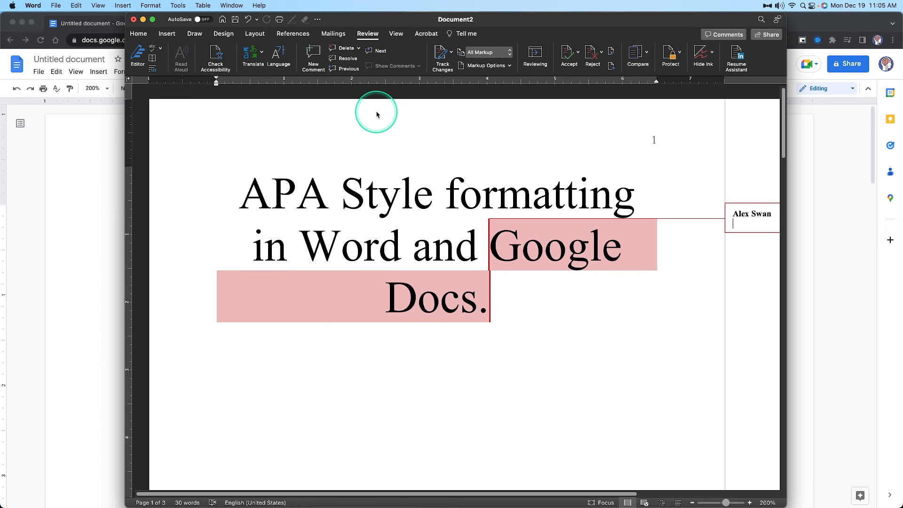
pyautogui.write('lksjdhajshdlkjahdlkjahdkljhadkjhakljdh')
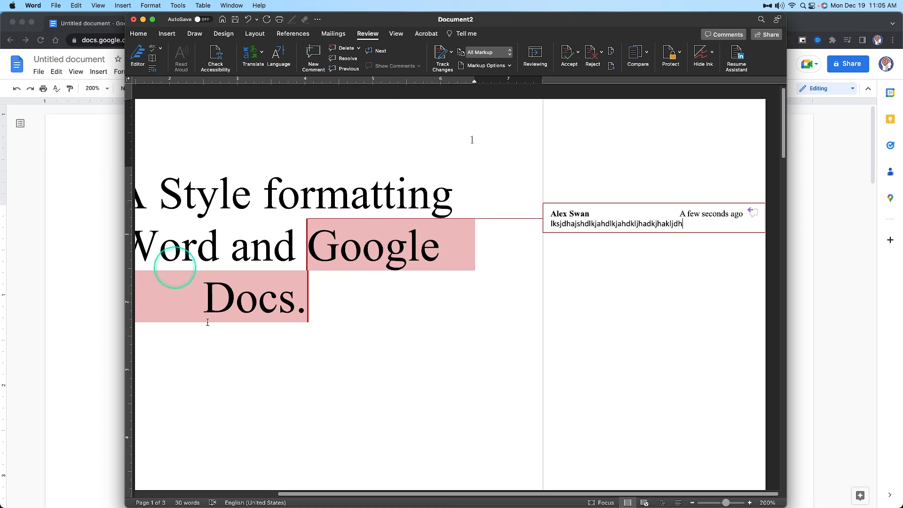
pyautogui.click(473, 392)
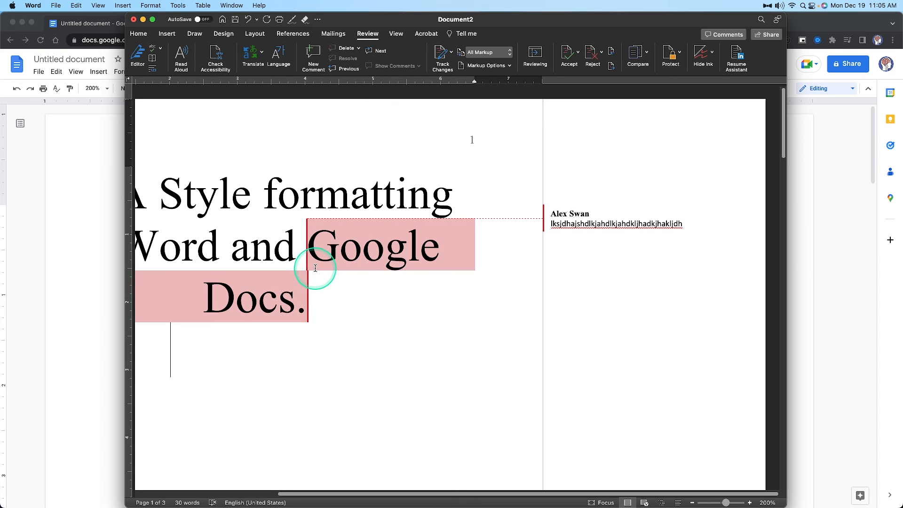
# Examine the comment deletion options with and without the comment on "Google Docs." selected
pyautogui.click(358, 49)
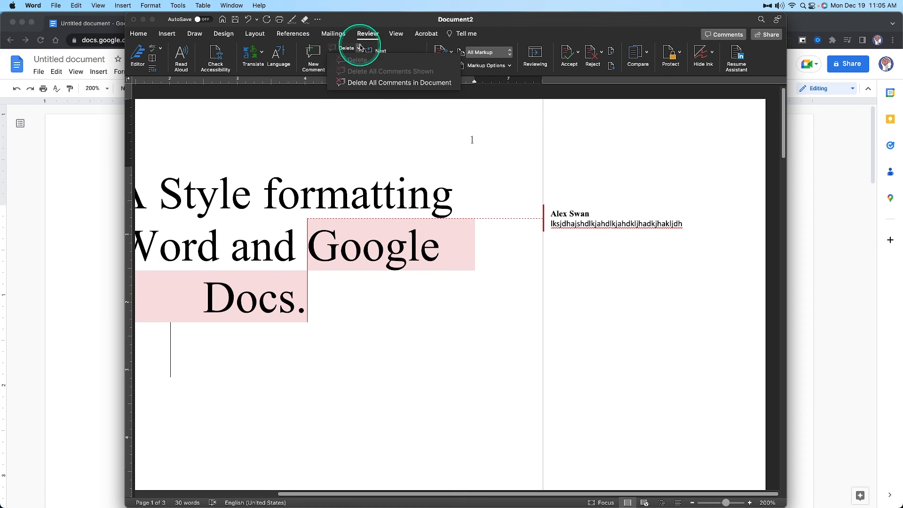
pyautogui.click(381, 83)
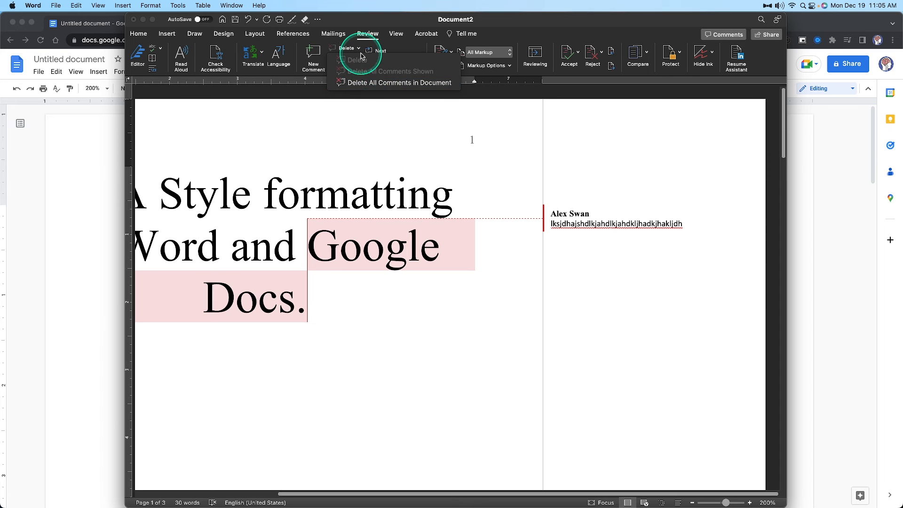
pyautogui.click(655, 226)
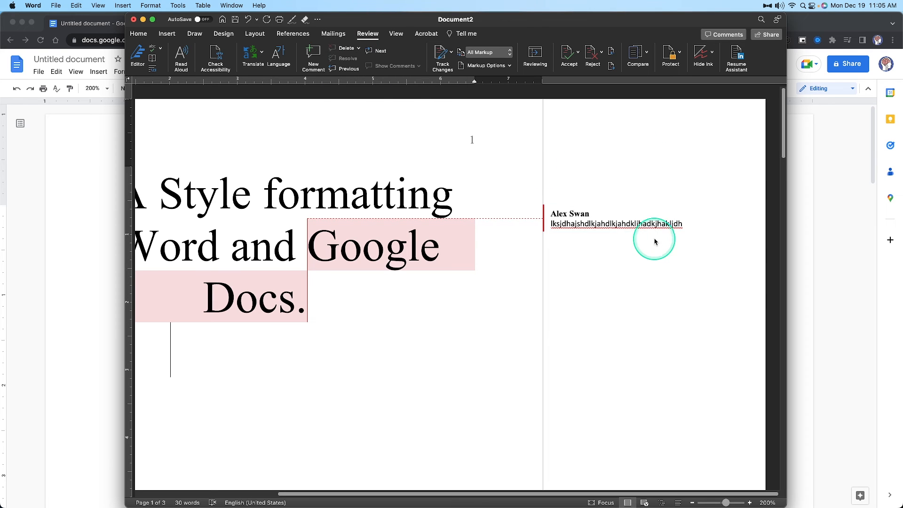
pyautogui.click(359, 49)
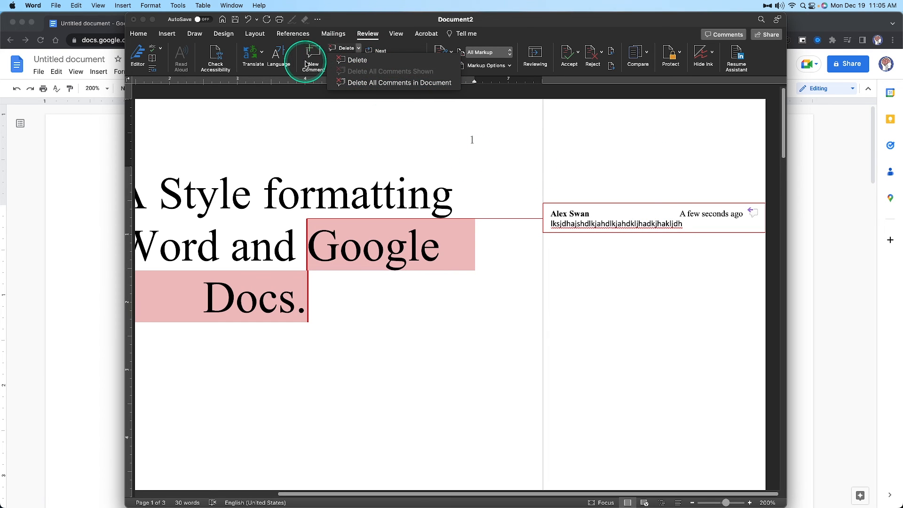
pyautogui.click(301, 91)
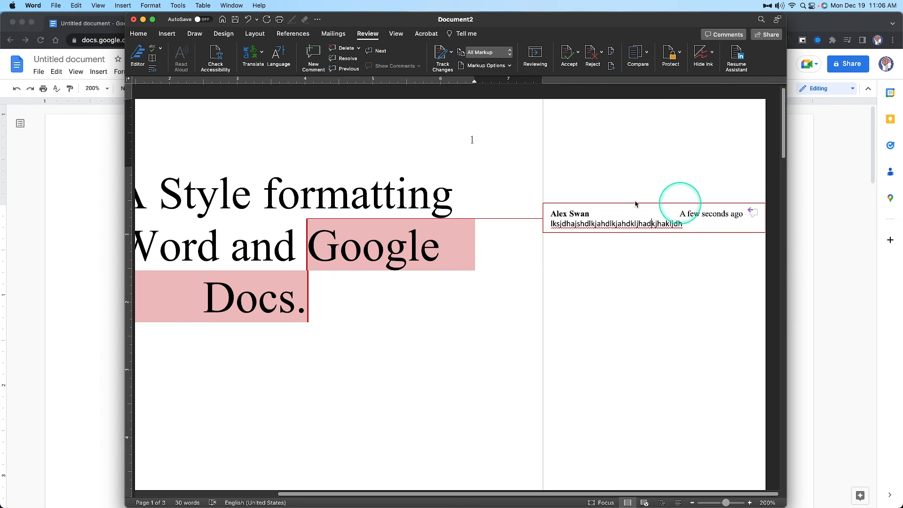
# Resolve the comment on "Google Docs." and add the reply "iheakljhdkajhe" to it
pyautogui.click(344, 58)
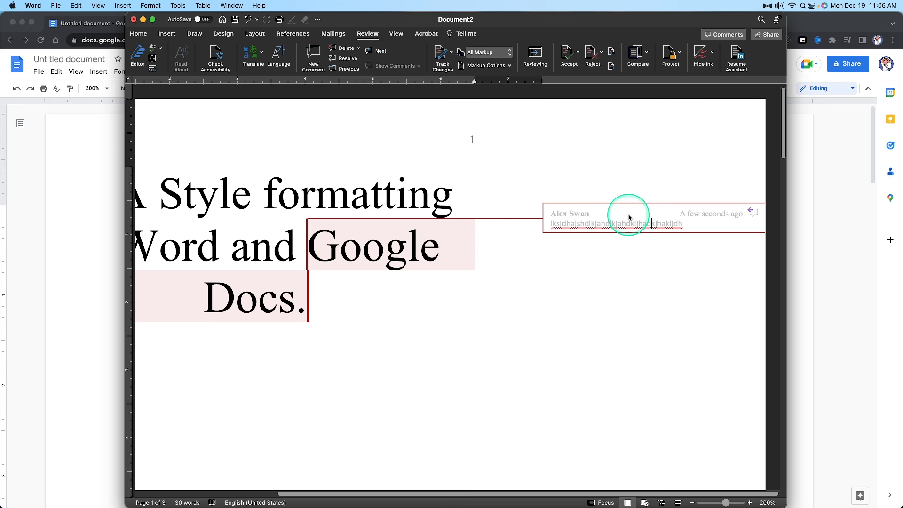
pyautogui.rightClick(647, 216)
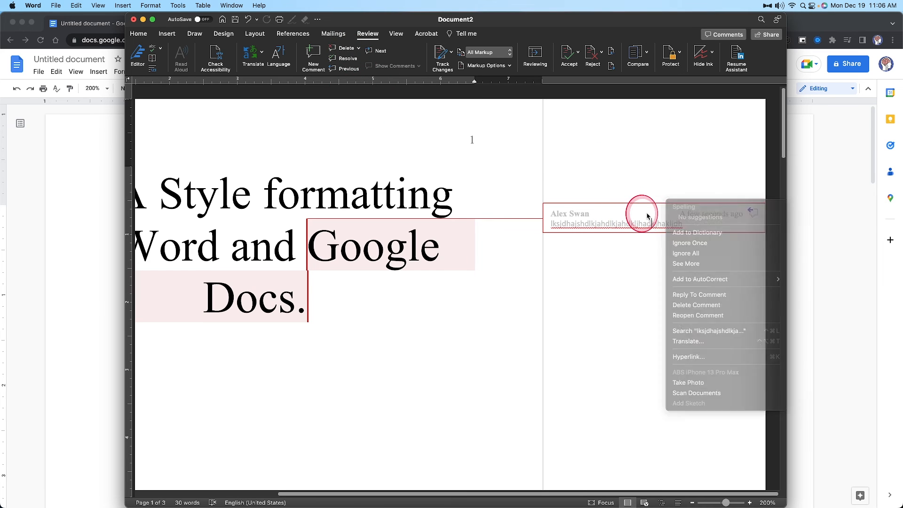
pyautogui.rightClick(647, 216)
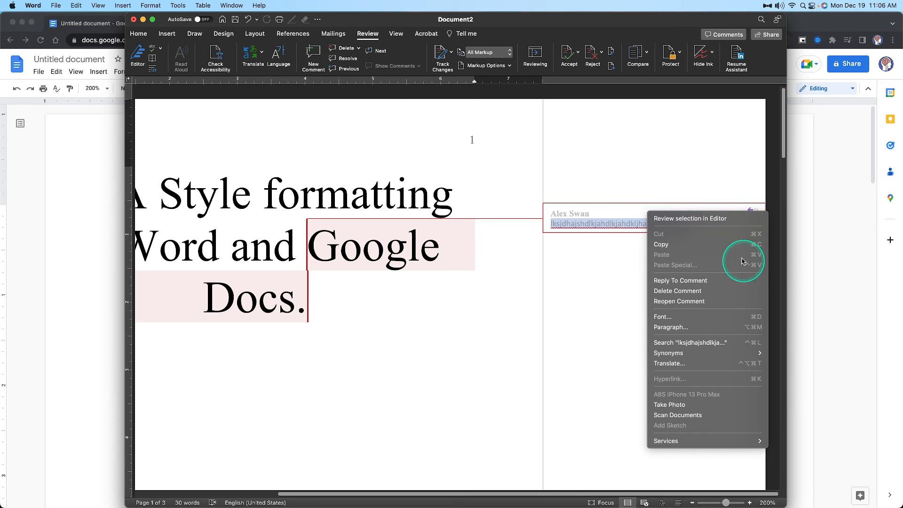
pyautogui.click(658, 280)
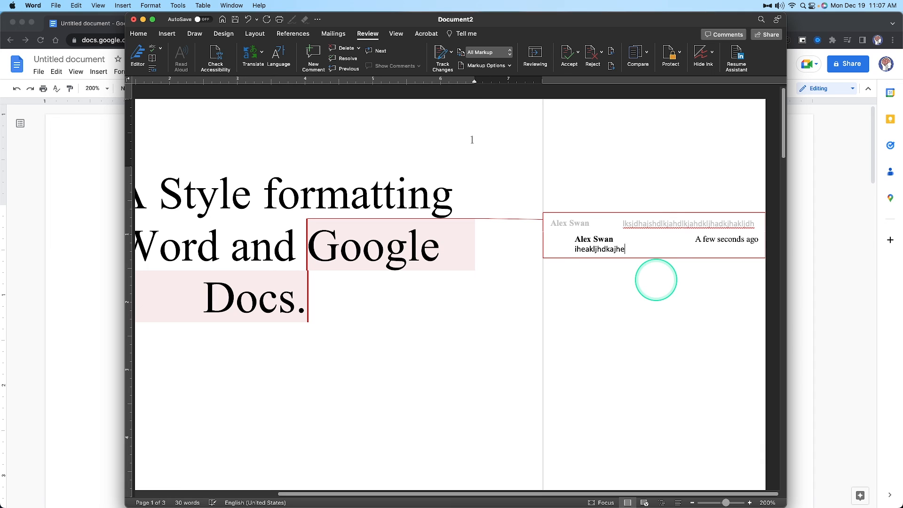
# Resolve the reply "iheakljhdkajhe" and delete it from the comment thread
pyautogui.rightClick(654, 238)
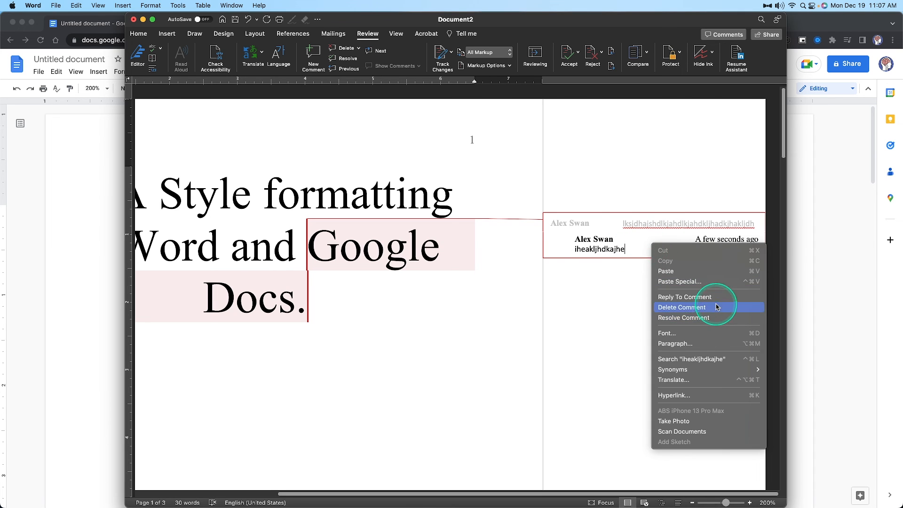
pyautogui.click(705, 316)
pyautogui.rightClick(626, 243)
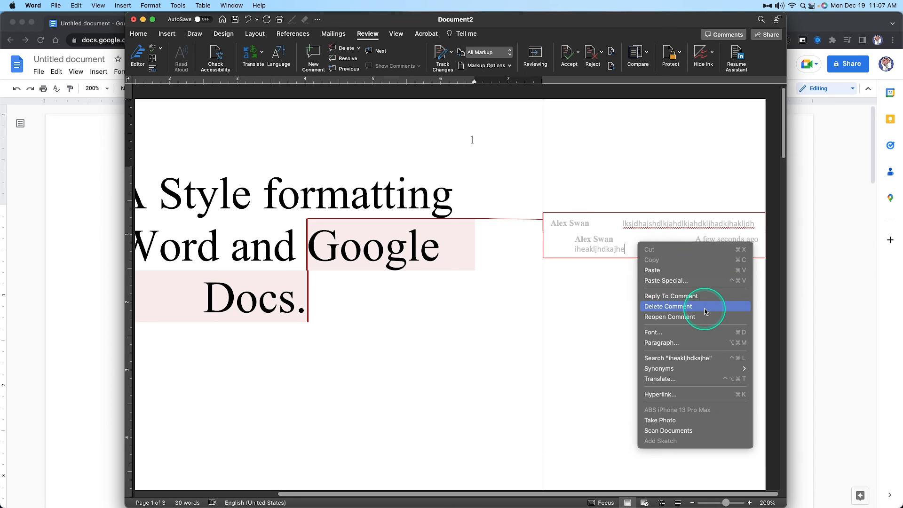
pyautogui.click(701, 302)
# Delete the original comment attached to "Google Docs." in the title
pyautogui.rightClick(685, 215)
pyautogui.click(701, 282)
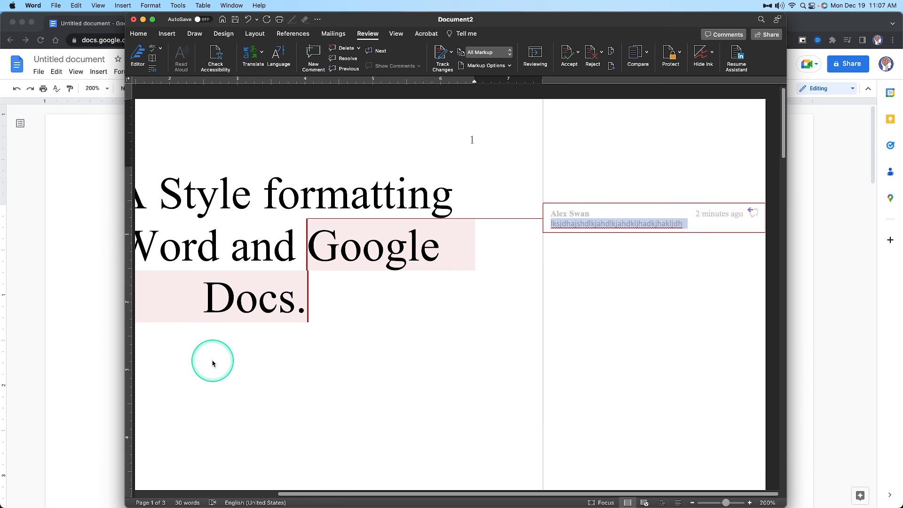
pyautogui.click(423, 294)
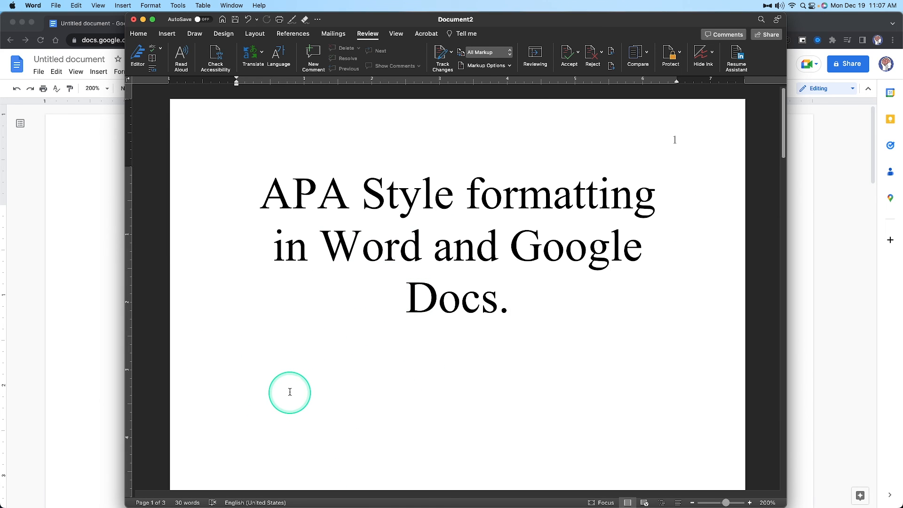
# Switch to the untitled Google Docs document in Chrome
pyautogui.click(862, 339)
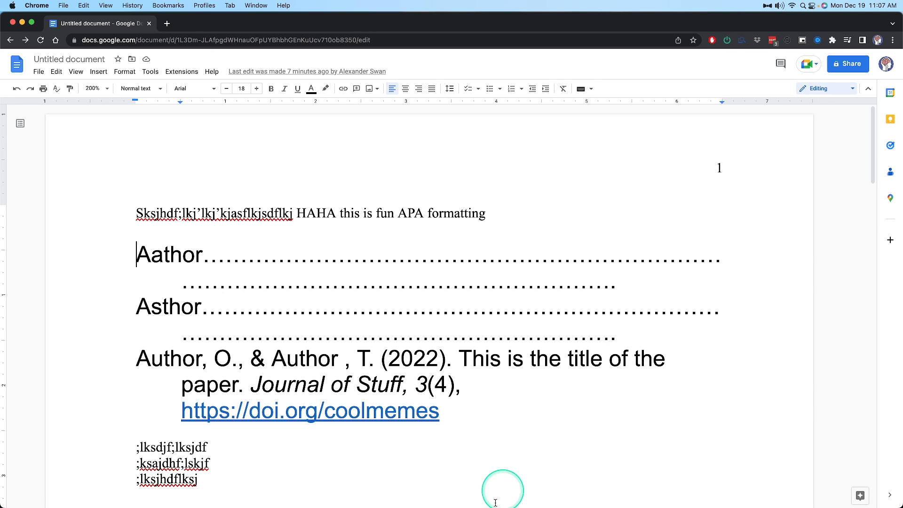
# Insert the test text "fgdfgdg" among the dots of the "Asthor" entry and erase it again
pyautogui.click(407, 308)
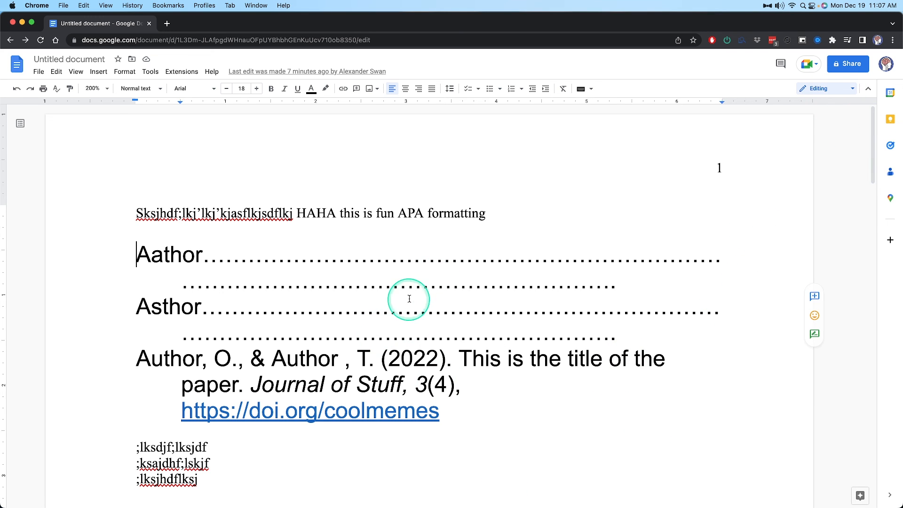
pyautogui.write('fgdfgdg')
pyautogui.press('BackSpace')
pyautogui.press('BackSpace')
pyautogui.press('BackSpace')
pyautogui.press('BackSpace')
pyautogui.press('BackSpace')
pyautogui.press('BackSpace')
pyautogui.press('BackSpace')
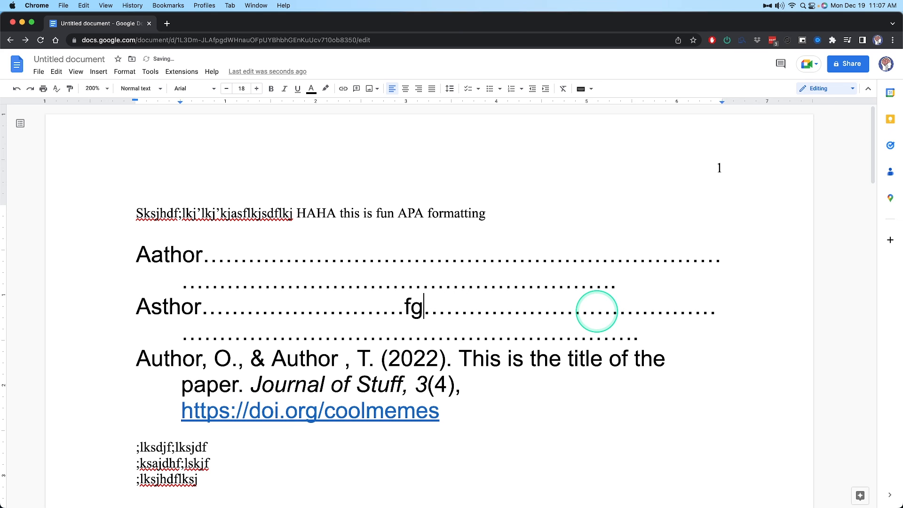
# Change the document to Suggesting mode and suggest deleting a run of dots in the "Asthor" entry
pyautogui.click(852, 87)
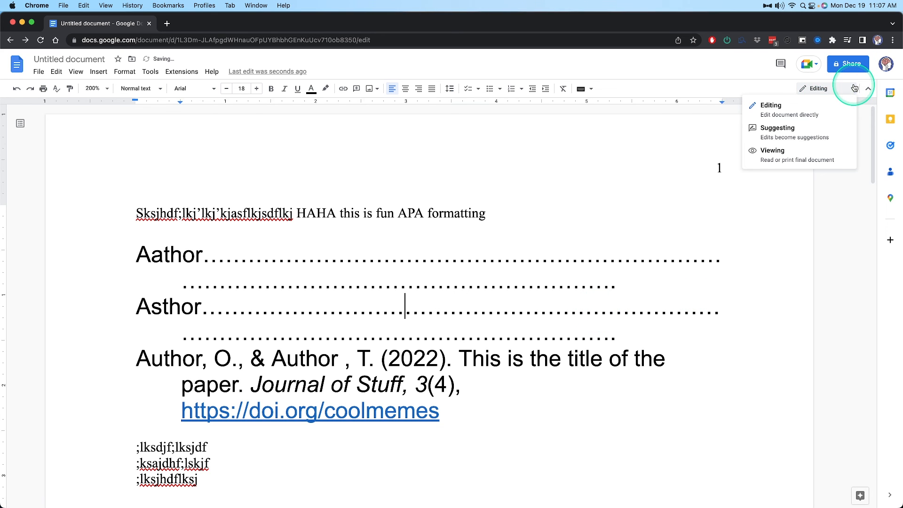
pyautogui.click(809, 131)
pyautogui.press('BackSpace')
pyautogui.press('BackSpace')
pyautogui.press('BackSpace')
pyautogui.press('BackSpace')
pyautogui.press('BackSpace')
pyautogui.press('BackSpace')
pyautogui.press('BackSpace')
pyautogui.press('BackSpace')
pyautogui.press('BackSpace')
pyautogui.press('BackSpace')
pyautogui.press('BackSpace')
pyautogui.press('BackSpace')
pyautogui.press('BackSpace')
pyautogui.press('BackSpace')
pyautogui.press('BackSpace')
pyautogui.press('BackSpace')
pyautogui.press('BackSpace')
pyautogui.press('BackSpace')
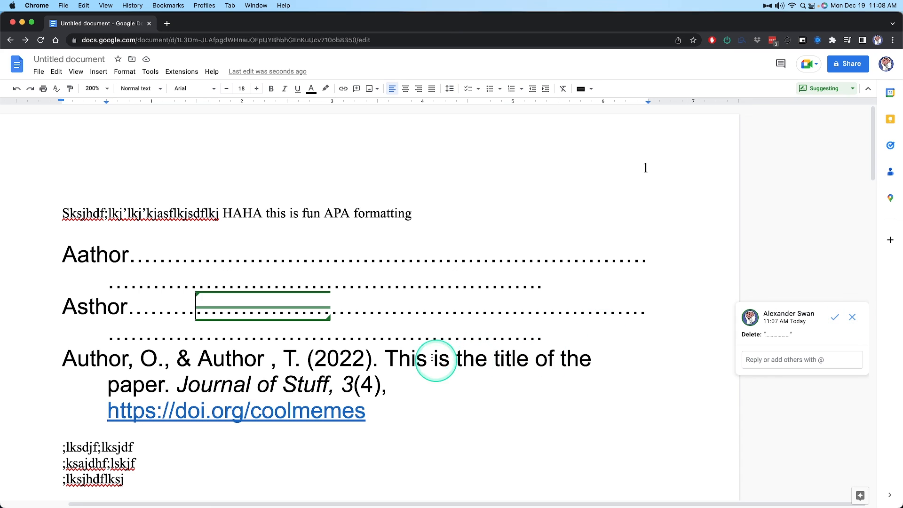
# Add the comment "skjhf;alksjflkjsflksj" to the paper title and "Journal of Stuff, 3(4)," in the third reference
pyautogui.moveTo(397, 359); pyautogui.dragTo(489, 383)
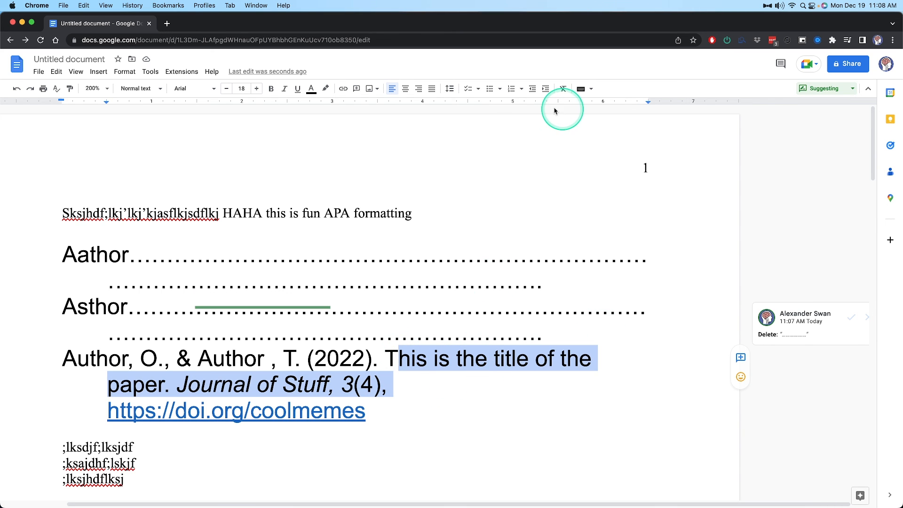
pyautogui.click(357, 91)
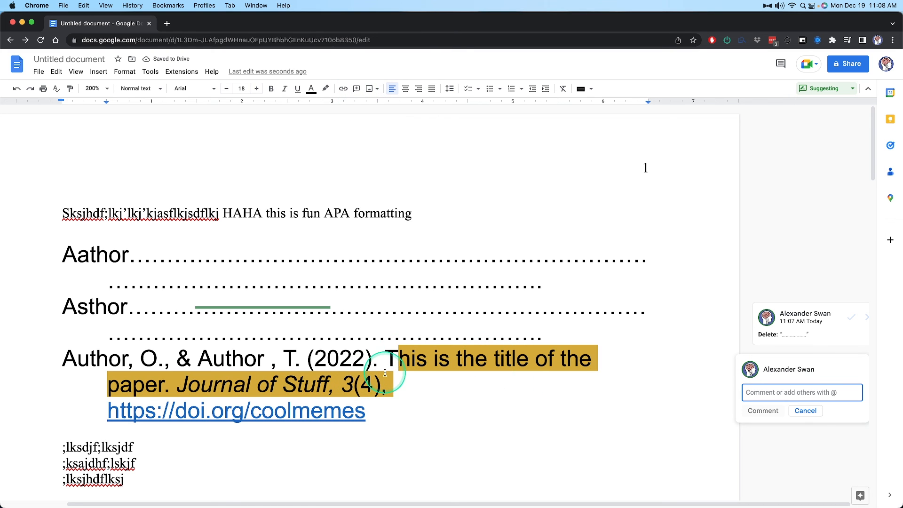
pyautogui.write('skjhf;alksjflkjsflksj')
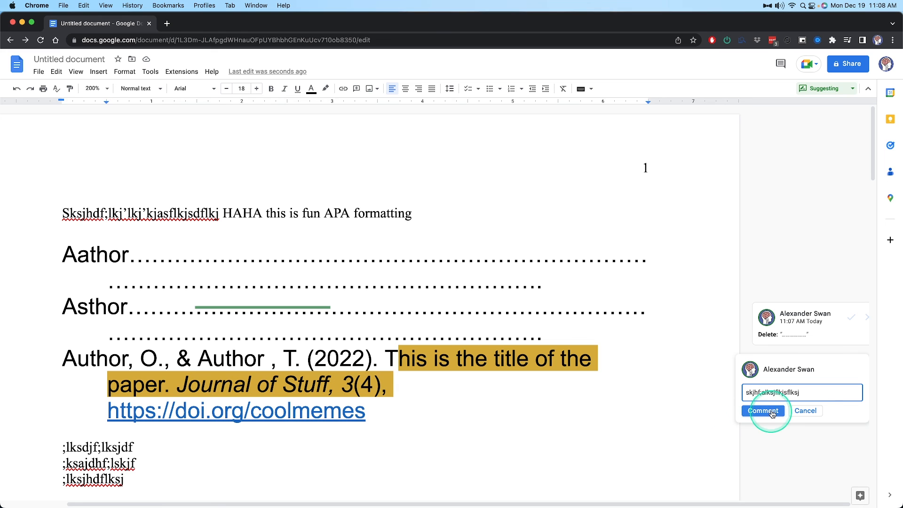
pyautogui.click(763, 411)
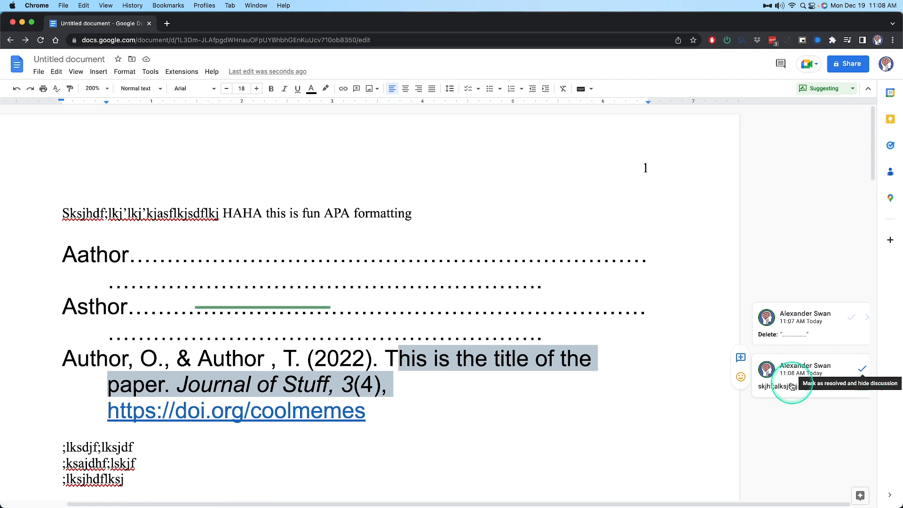
# Reply to the comment on the third reference with "lksdjhfksjdhfkjshd"
pyautogui.click(825, 385)
pyautogui.click(774, 412)
pyautogui.write('lksdjhfksjdhfkjshd')
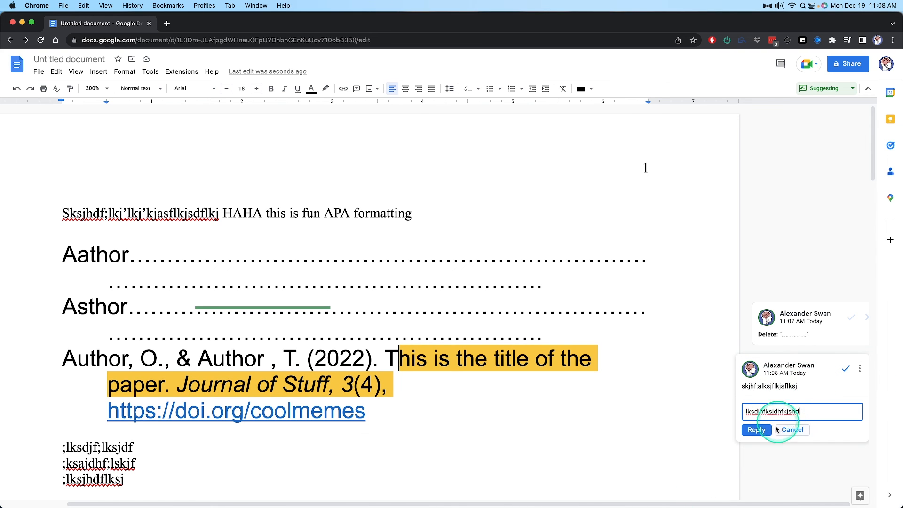
pyautogui.click(762, 429)
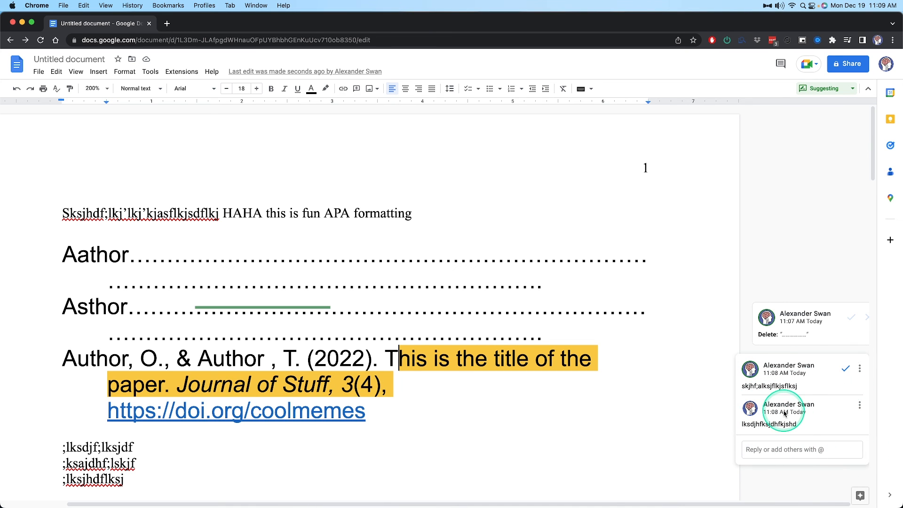
# Bring up the people suggestions with @ in a new reply, clear it, and post "kjds;lkasjd;flj" instead
pyautogui.click(790, 451)
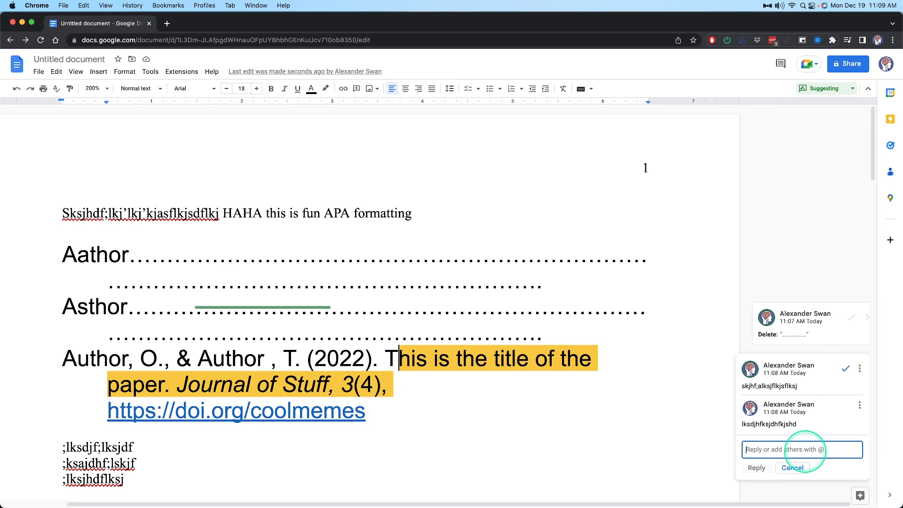
pyautogui.write('@@')
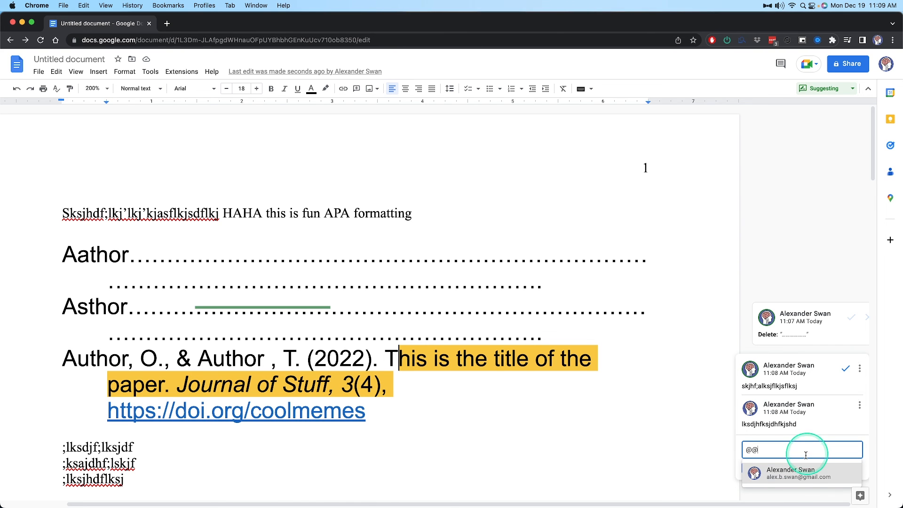
pyautogui.press('BackSpace')
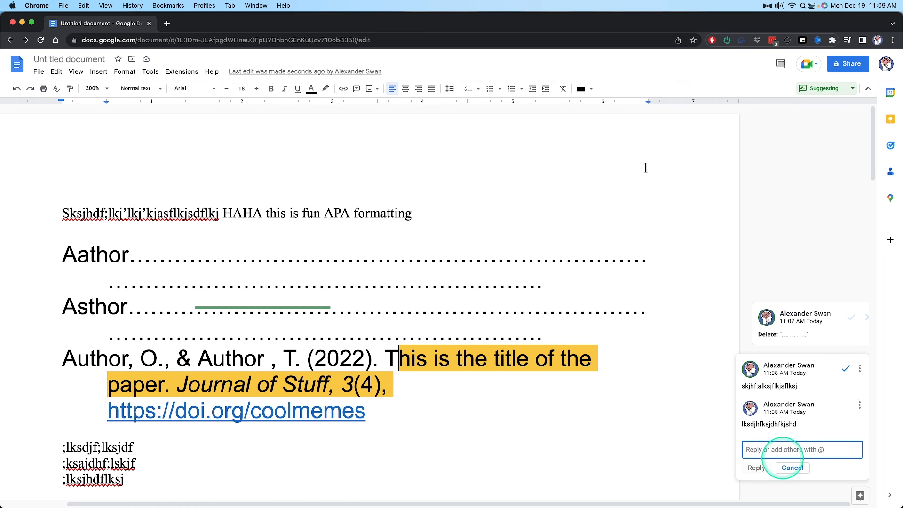
pyautogui.write('kjds;lkasjd;flj')
pyautogui.click(757, 467)
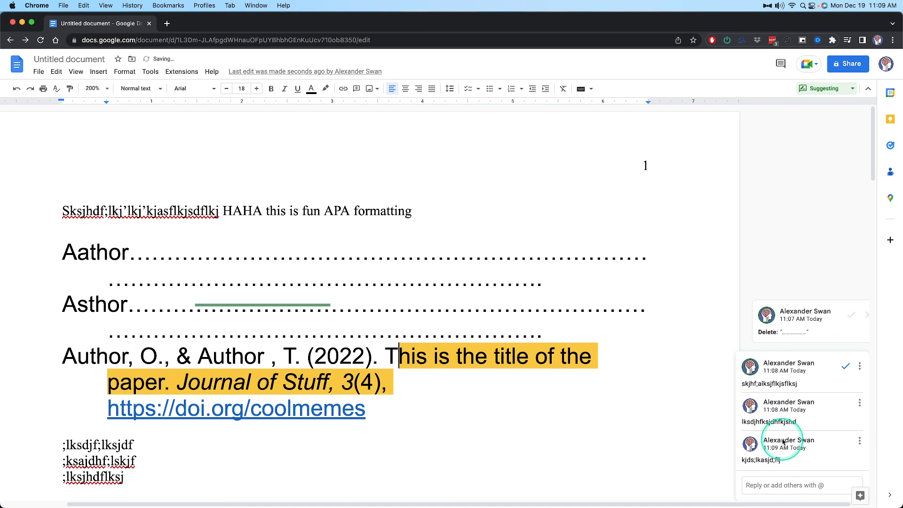
# Post another reply, "fasdfdsa", in the same comment thread
pyautogui.click(818, 486)
pyautogui.write('fasdfdsa')
pyautogui.click(757, 503)
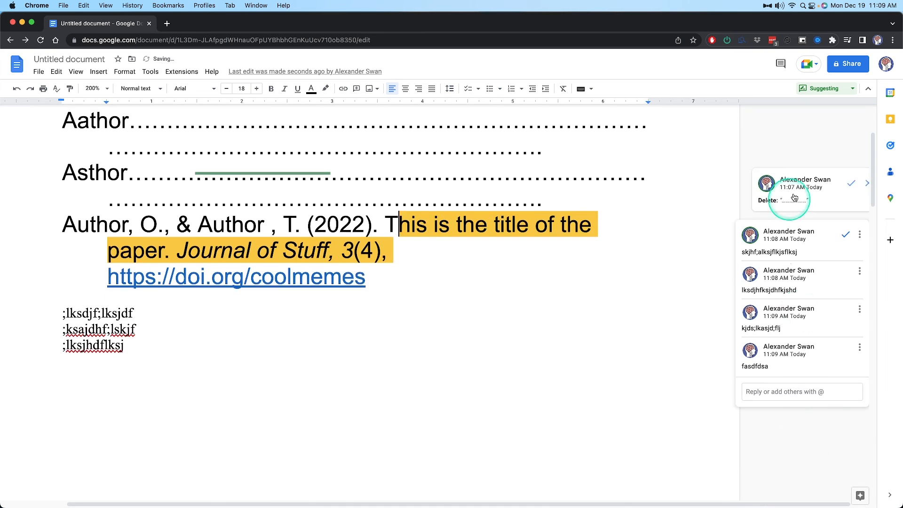
# View the options for the comment and one of its replies, and mark the thread on the third reference as resolved
pyautogui.click(860, 234)
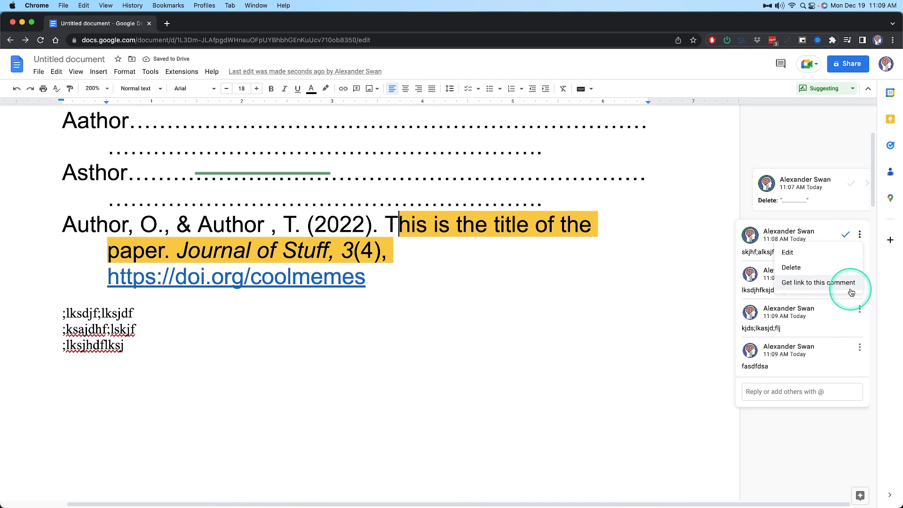
pyautogui.click(860, 309)
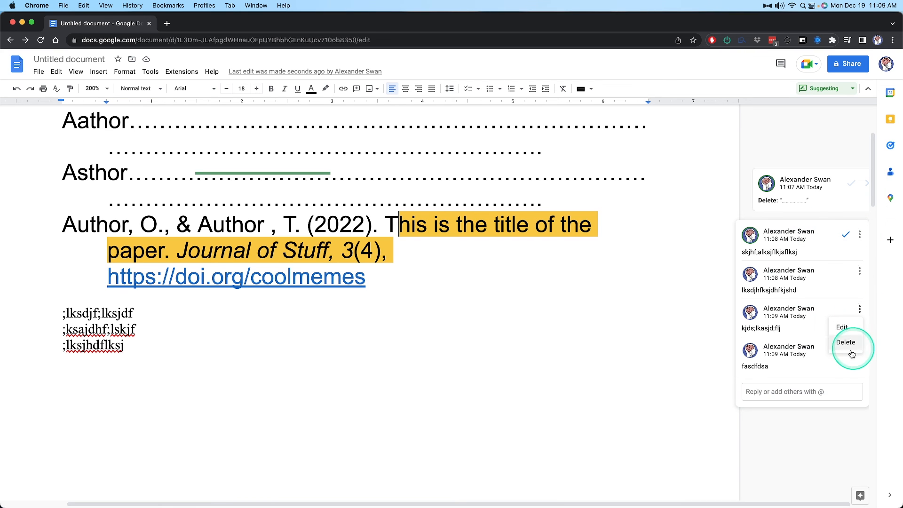
pyautogui.click(859, 233)
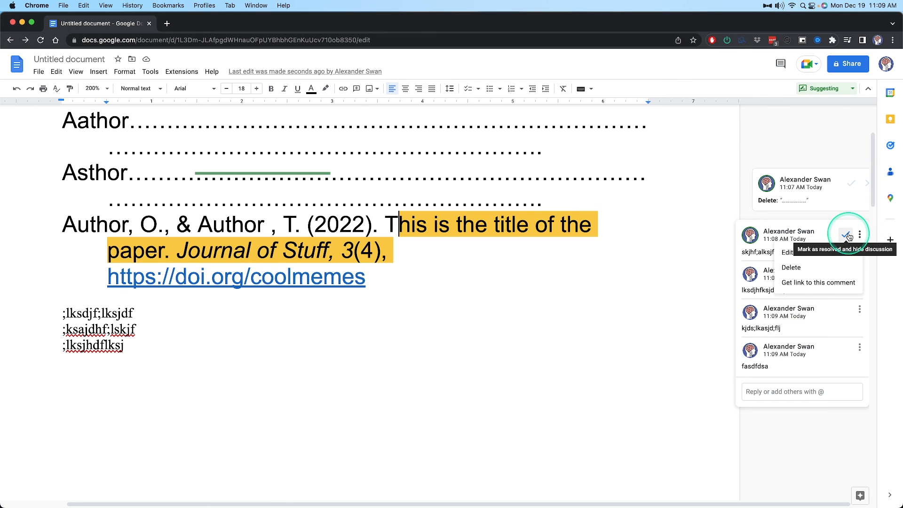
pyautogui.click(845, 236)
pyautogui.click(845, 236)
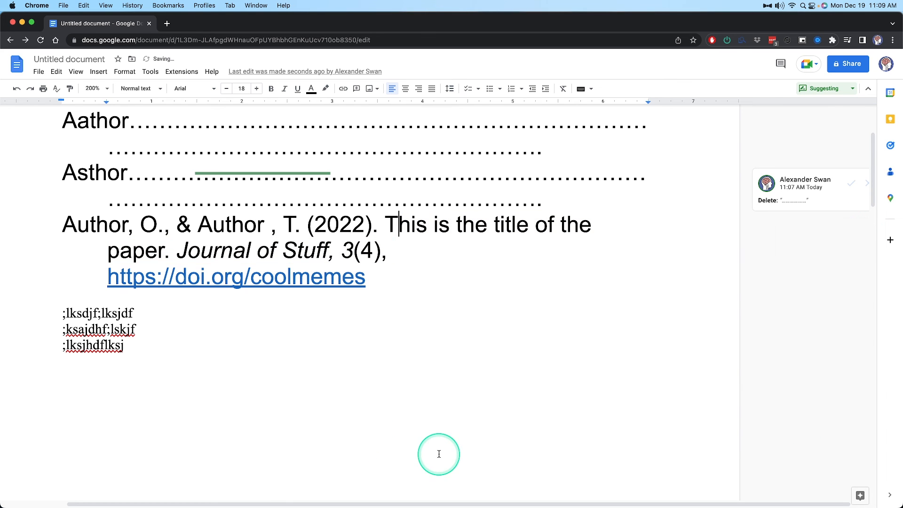
# Switch the document from Suggesting to Editing mode and insert "sdfsfsdafasdfasd" directly within the suggested deletion on the Asthor line
pyautogui.click(852, 88)
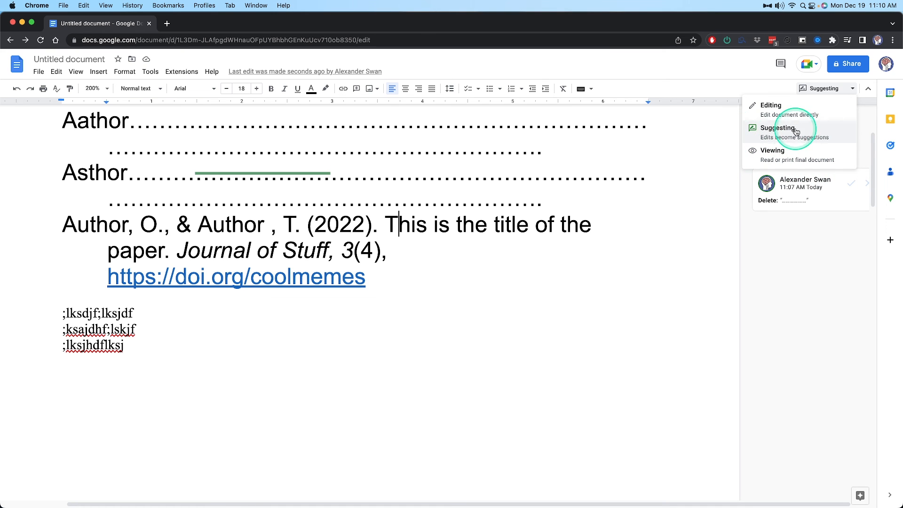
pyautogui.click(795, 110)
pyautogui.click(309, 175)
pyautogui.write('sdfsfsdafasdfasd')
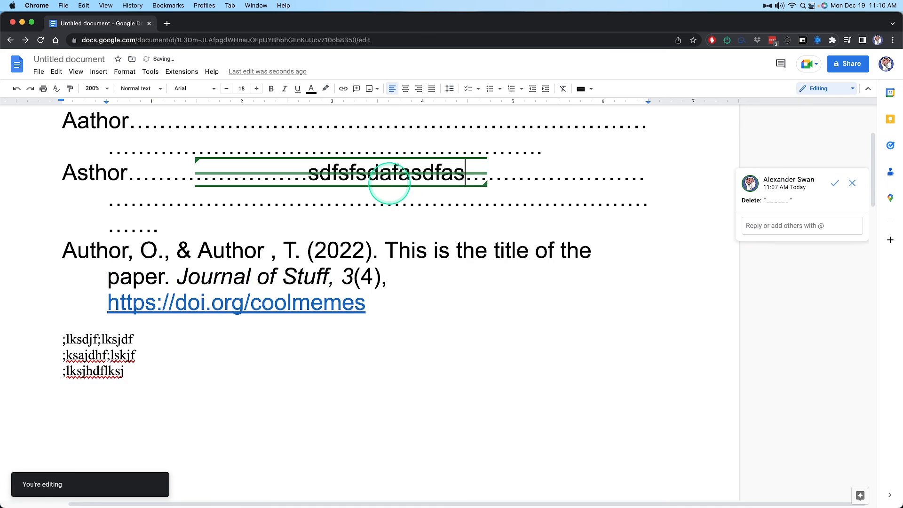
pyautogui.click(567, 177)
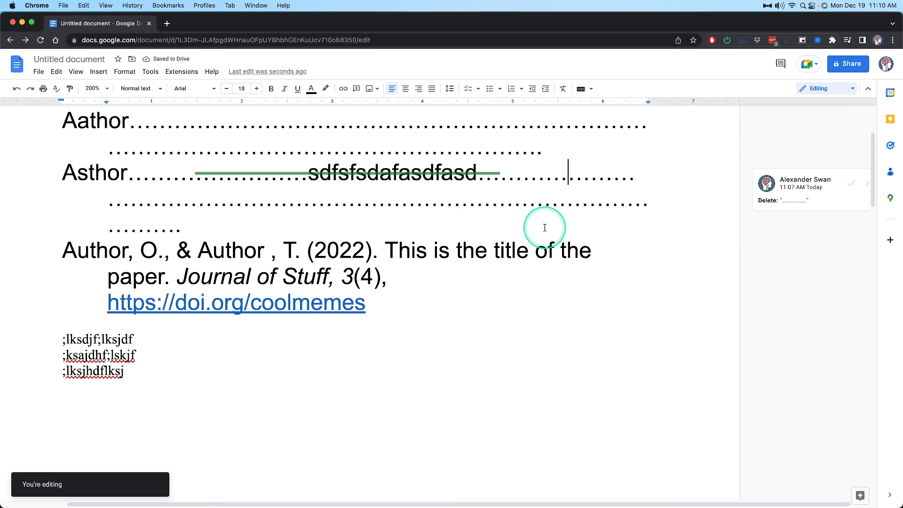
pyautogui.scroll(3, 269, 187)
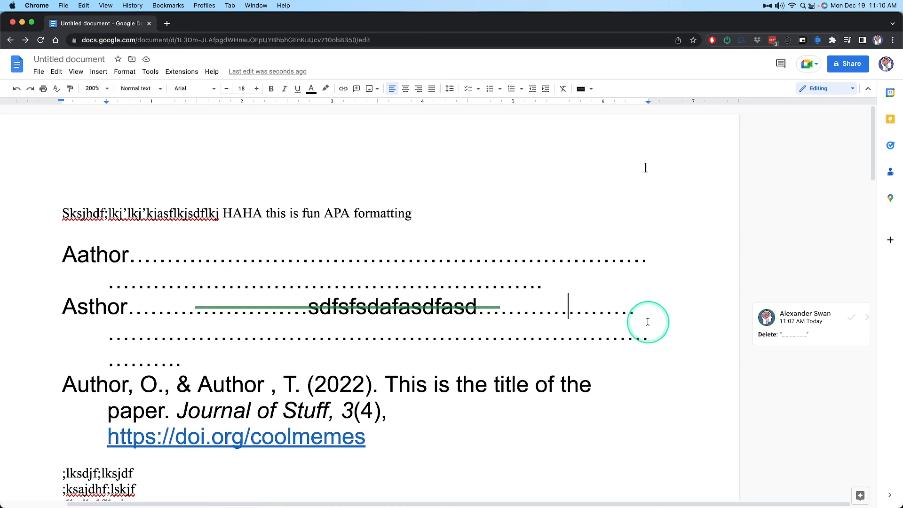
pyautogui.press('super+Tab')
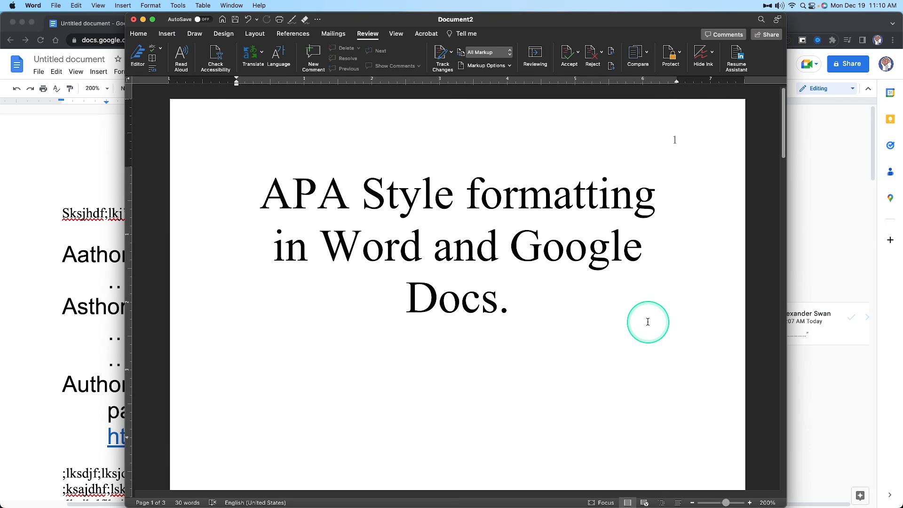
pyautogui.press('super+Tab')
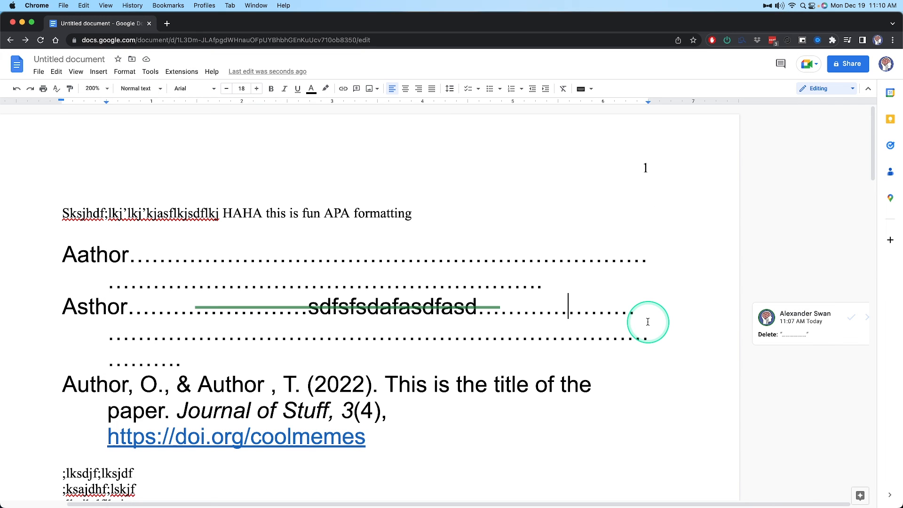